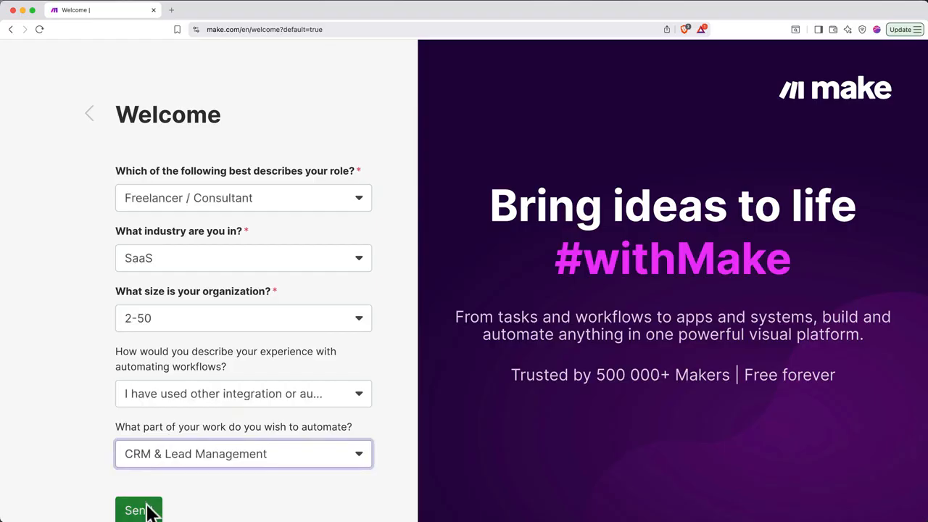
# Submit the welcome questionnaire and start a new scenario built from scratch
pyautogui.click(146, 510)
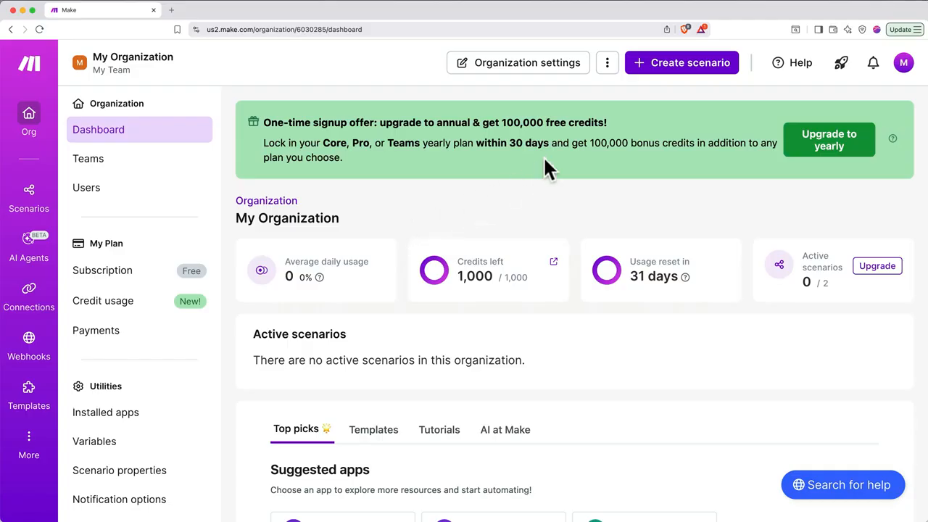
pyautogui.click(666, 65)
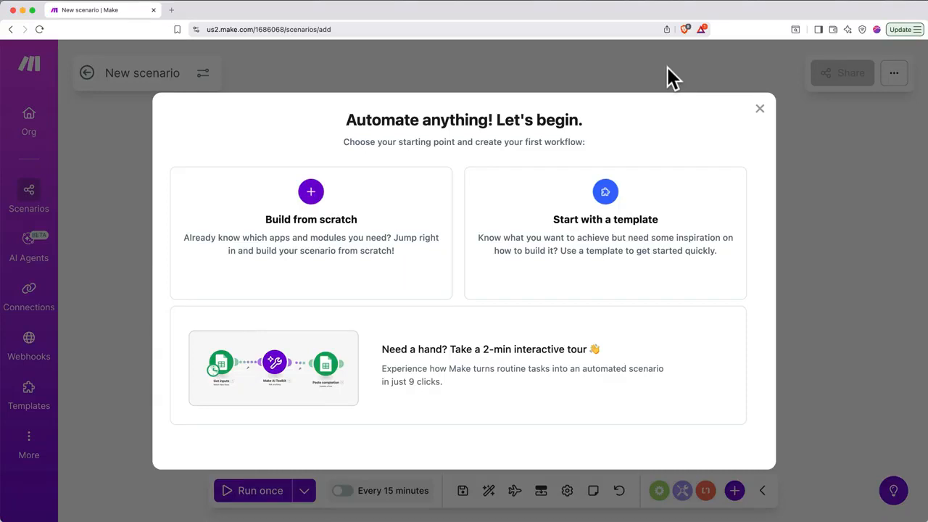
pyautogui.click(399, 228)
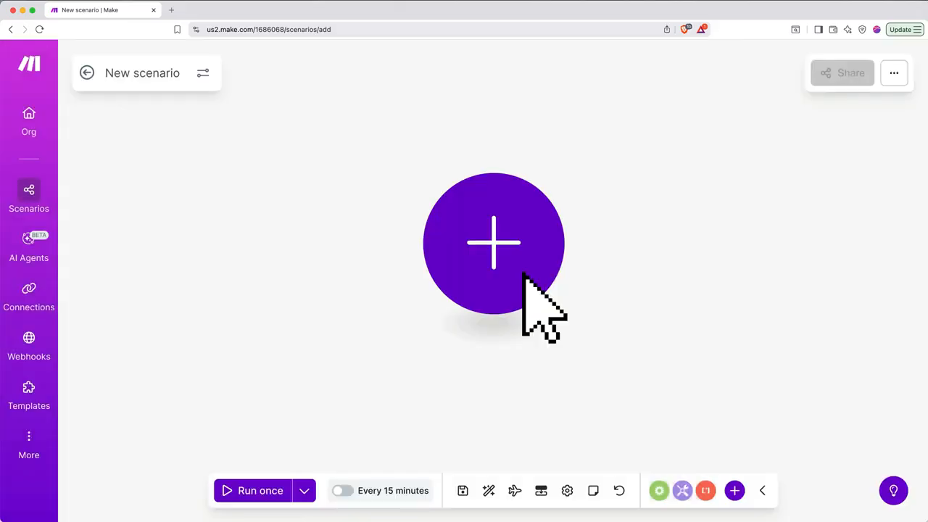
# Find the Tally app and add its Watch New Responses trigger as the scenario's first module
pyautogui.click(488, 268)
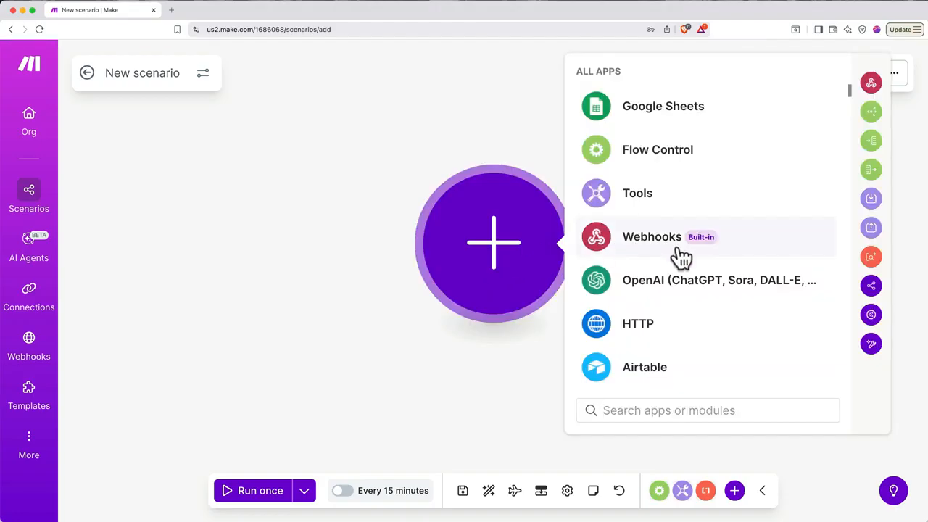
pyautogui.scroll(-5, 682, 255)
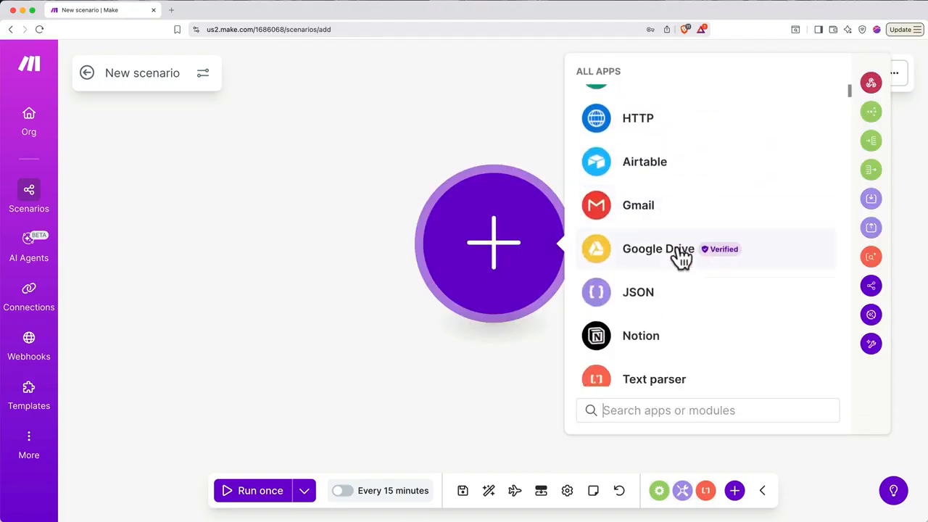
pyautogui.scroll(-10, 682, 255)
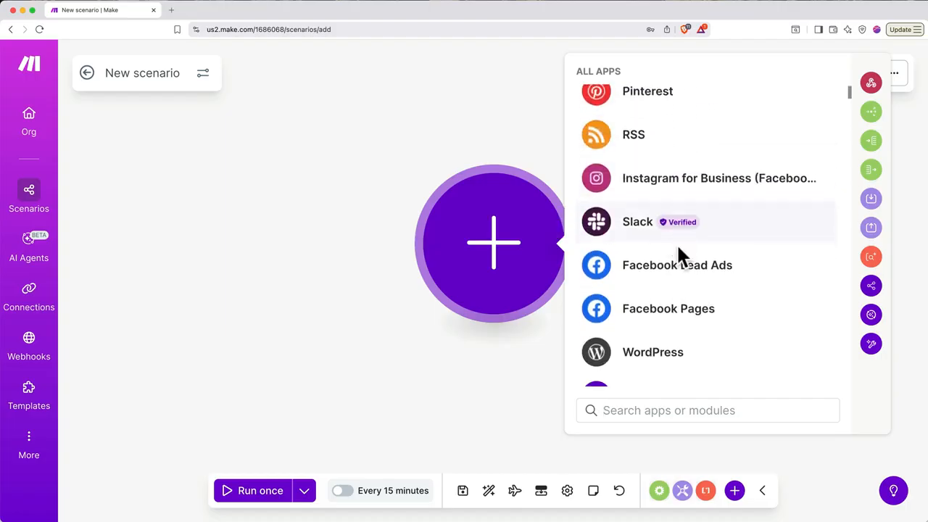
pyautogui.scroll(-8, 682, 255)
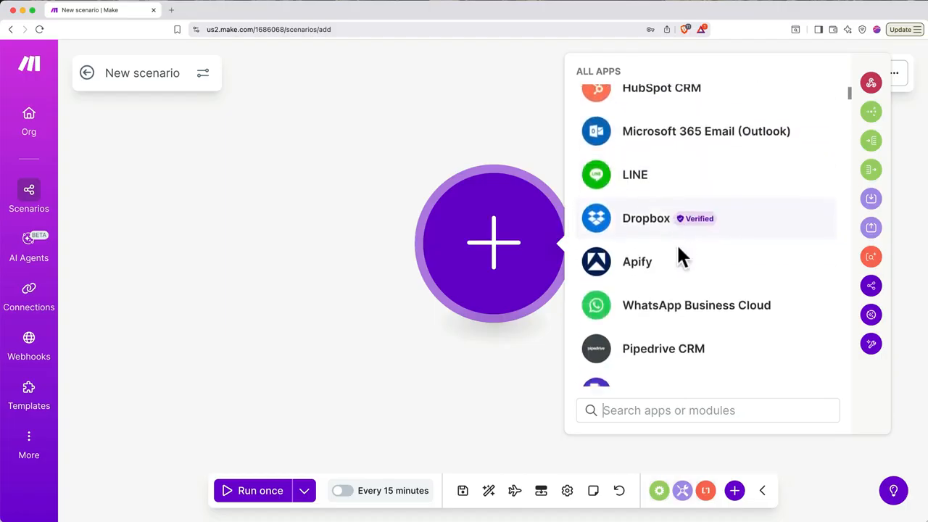
pyautogui.scroll(-3, 681, 255)
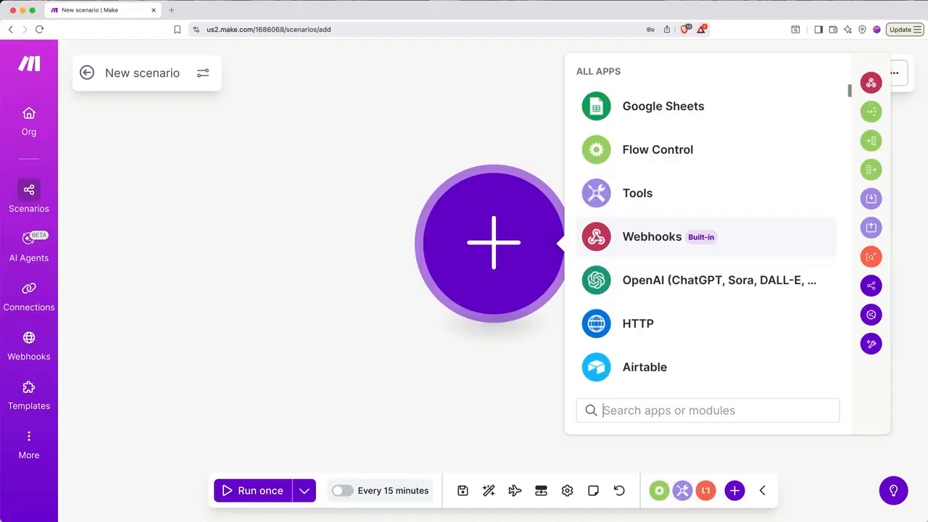
pyautogui.write('tally')
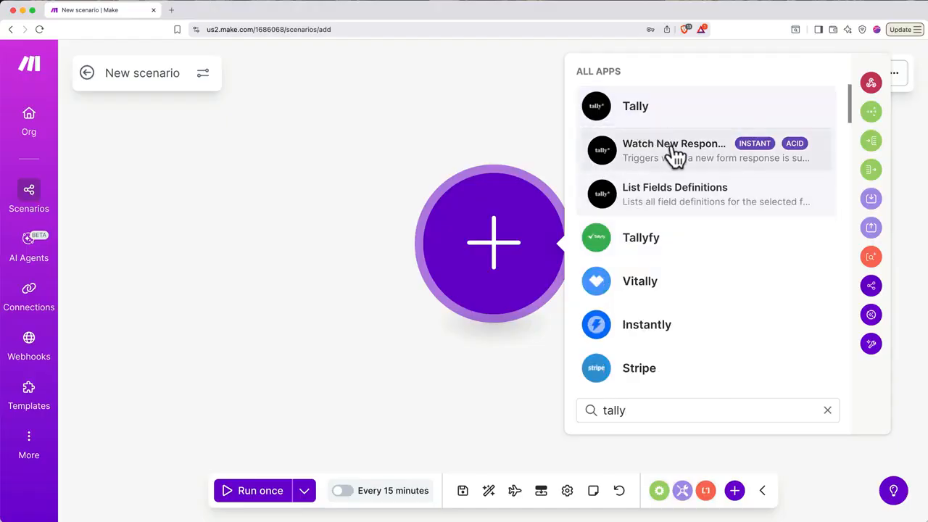
pyautogui.click(730, 165)
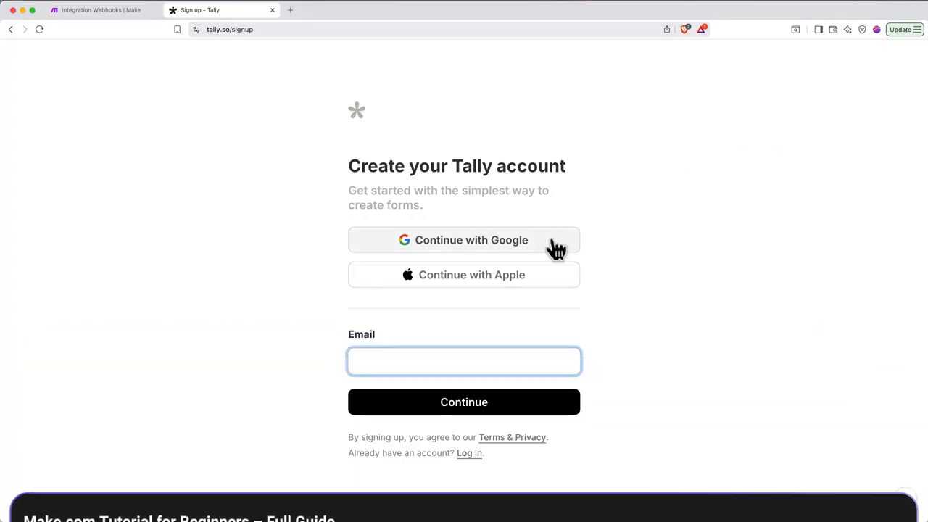
# In Tally, sign up with the Google account and create a new form titled "Contact Form"
pyautogui.click(553, 242)
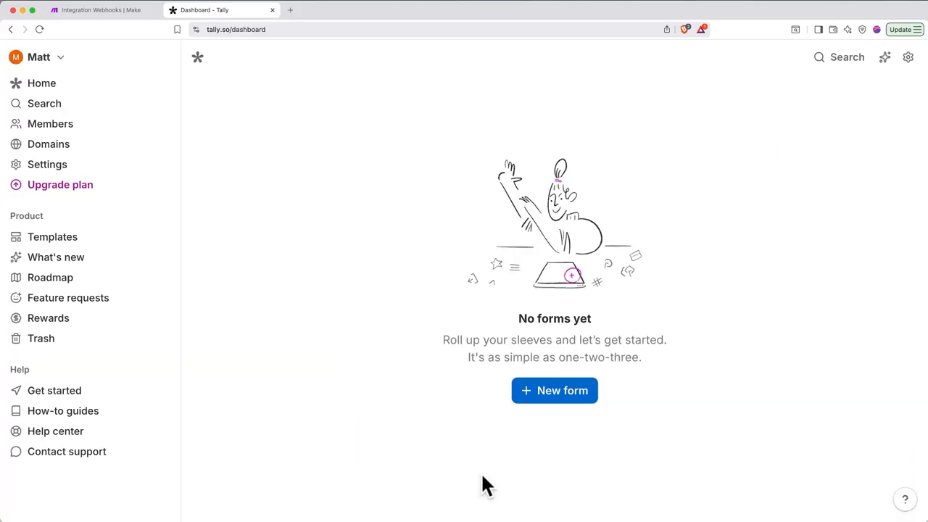
pyautogui.click(543, 396)
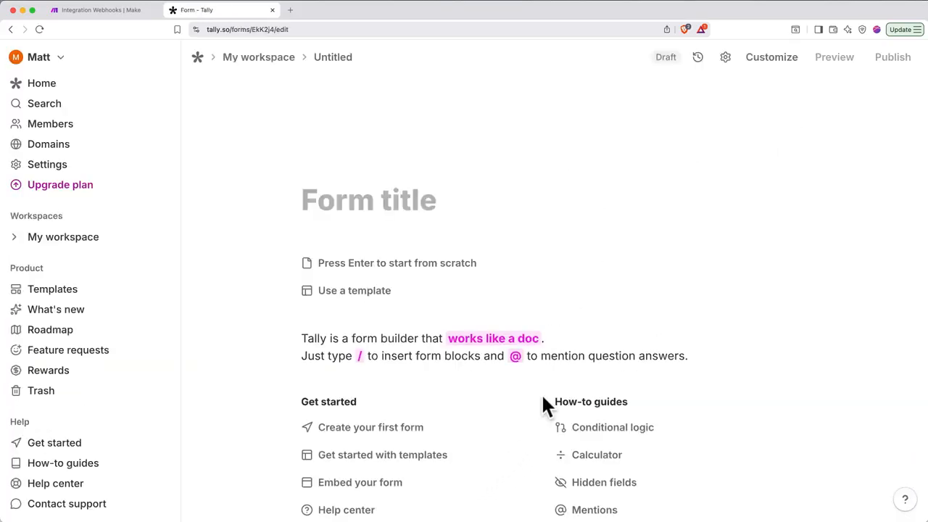
pyautogui.write('Contact Form')
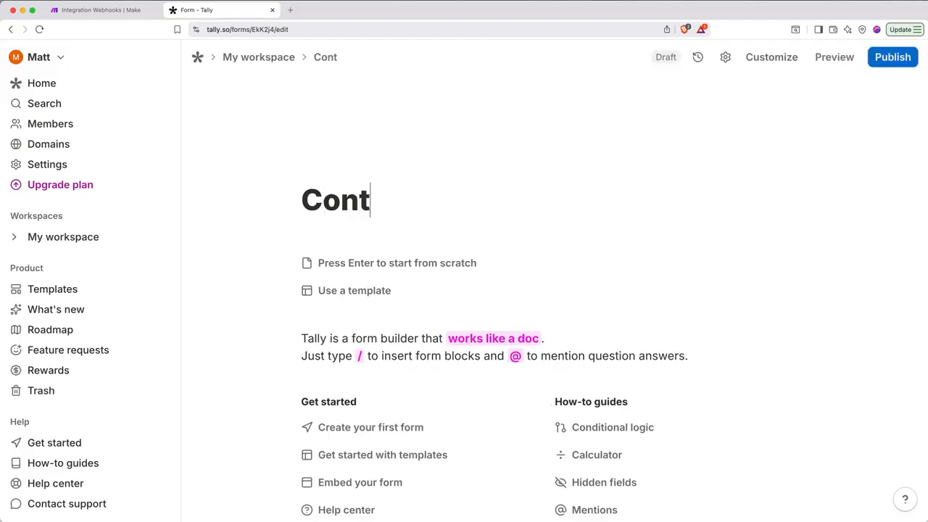
# Apply the Contact Form Template to the new form
pyautogui.click(353, 297)
pyautogui.scroll(-5, 349, 303)
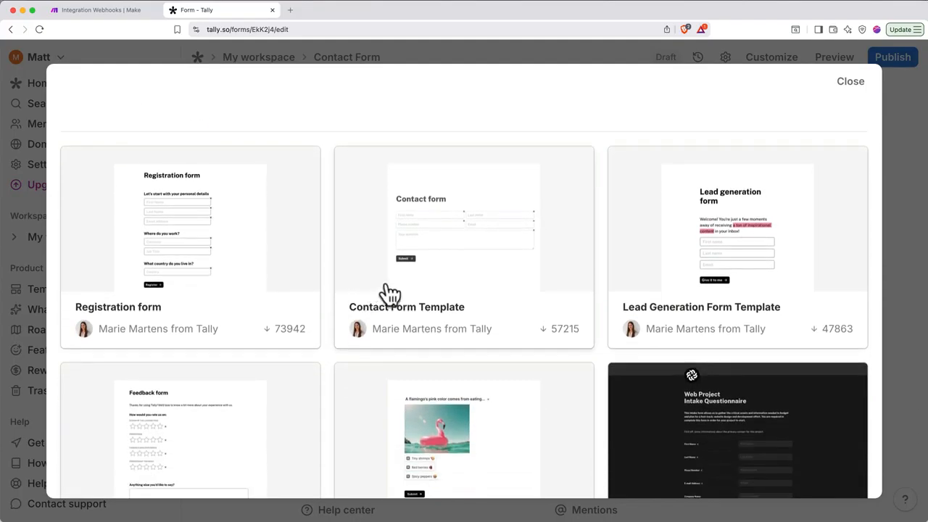
pyautogui.click(483, 252)
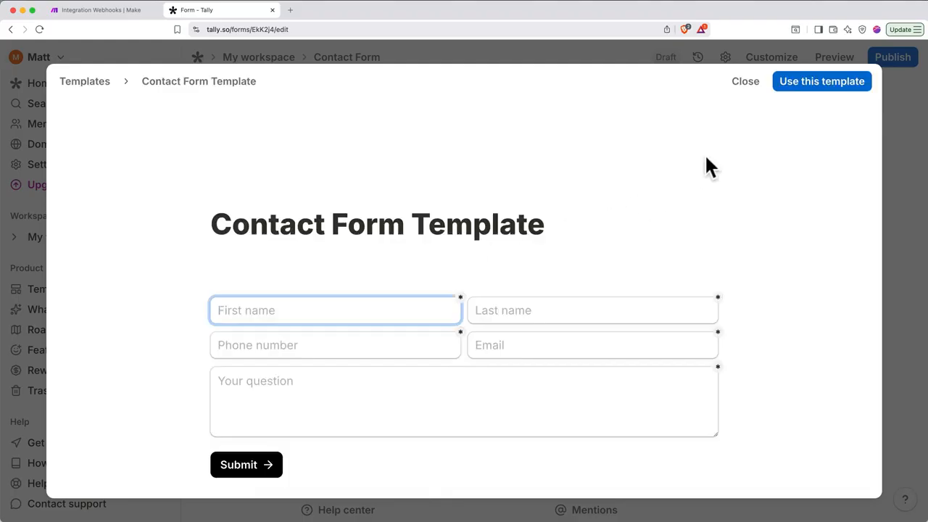
pyautogui.click(803, 96)
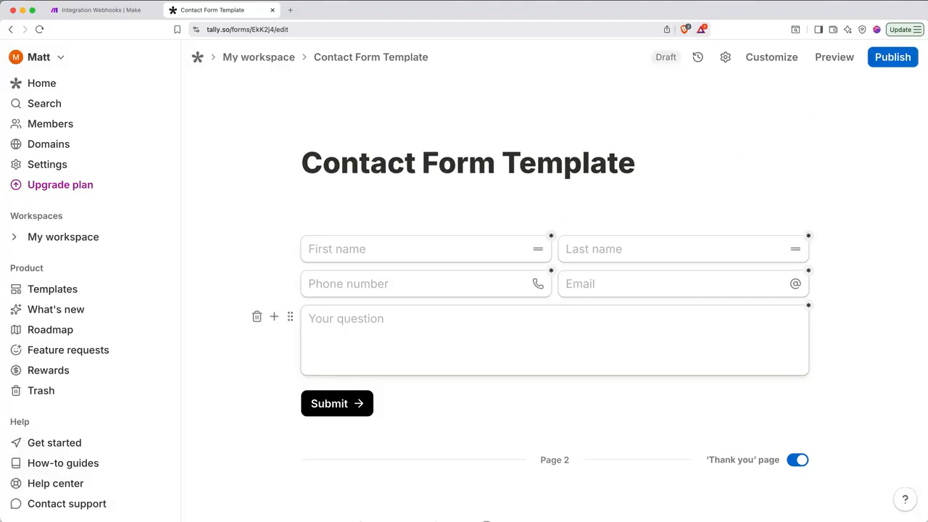
# Insert date and time fields below the question field and give the link field the placeholder "Website or Social Media Profile"
pyautogui.click(274, 319)
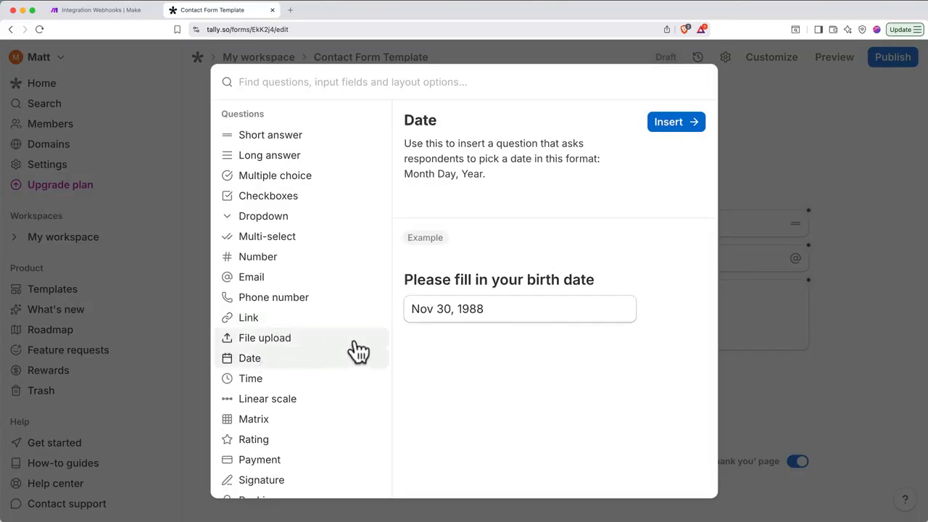
pyautogui.click(675, 122)
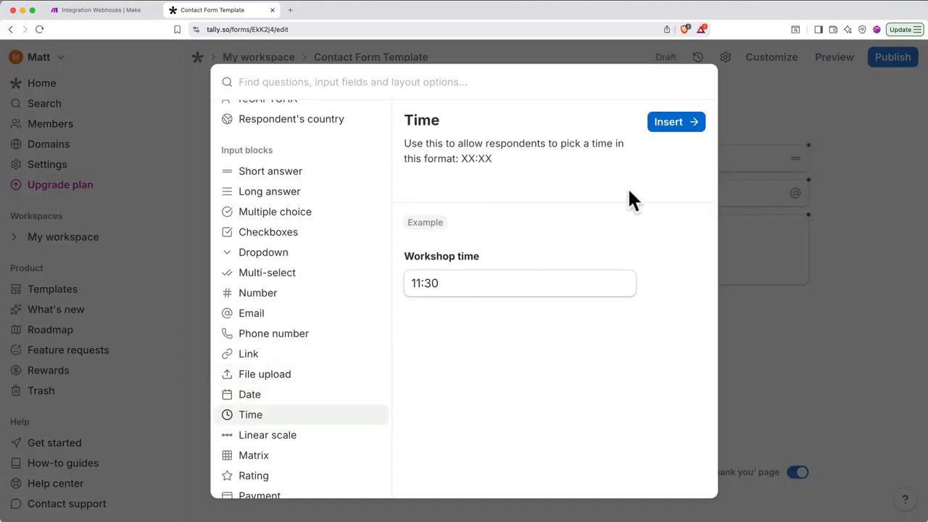
pyautogui.click(666, 129)
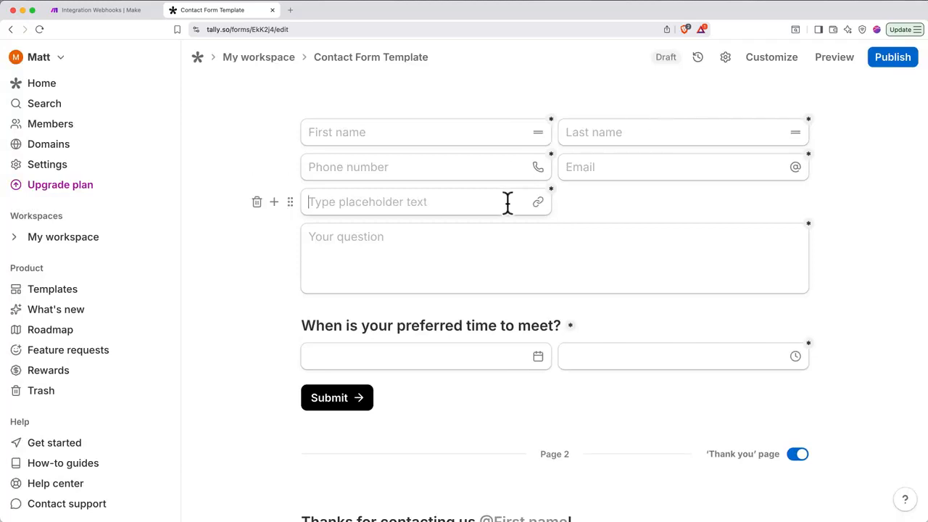
pyautogui.write('Website or Social Media Profile')
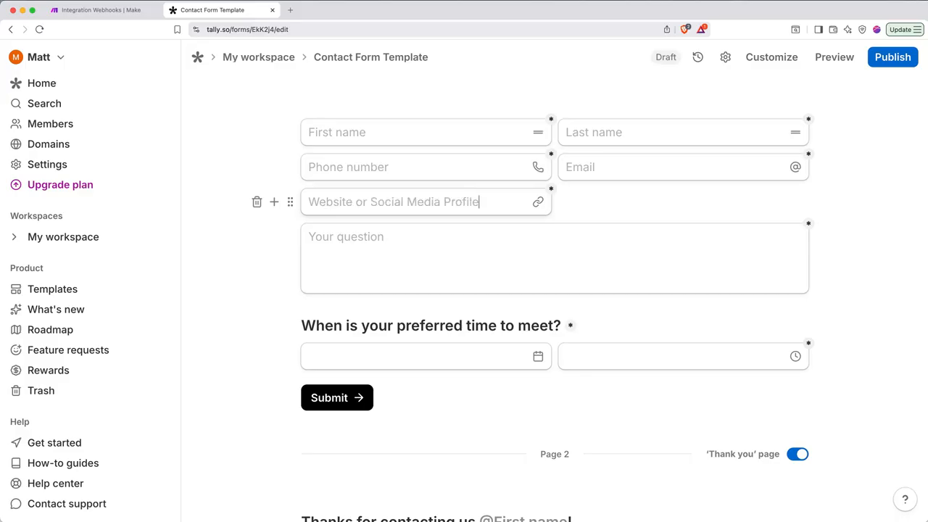
# Publish the contact form, copy its share link and open it in a new browser tab
pyautogui.scroll(-3, 555, 305)
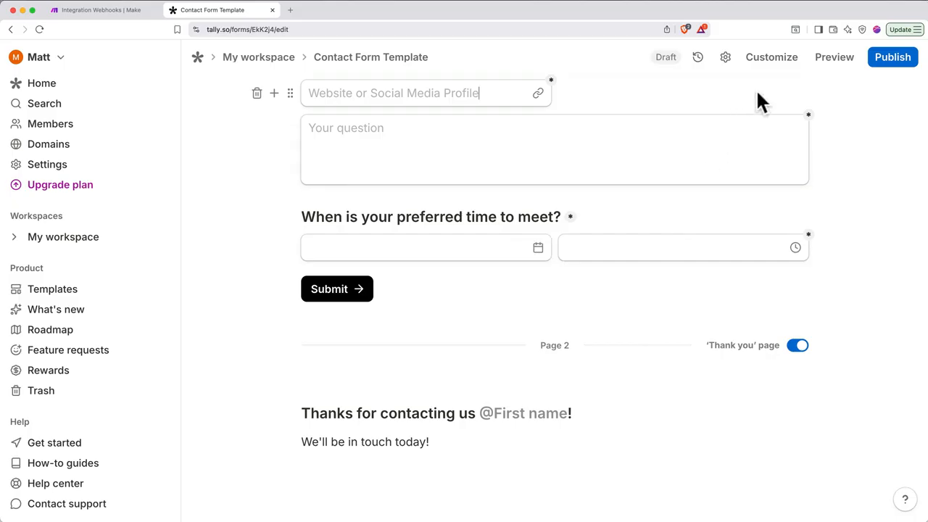
pyautogui.click(769, 58)
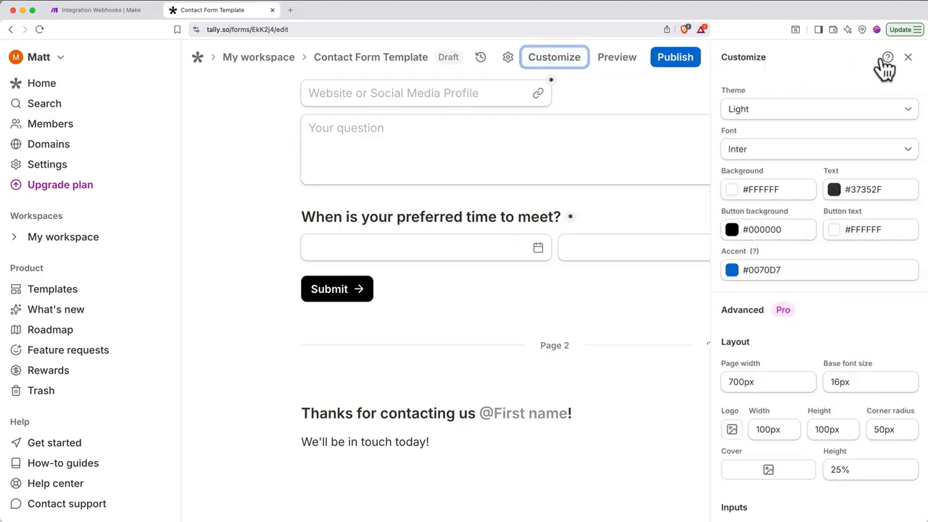
pyautogui.click(908, 56)
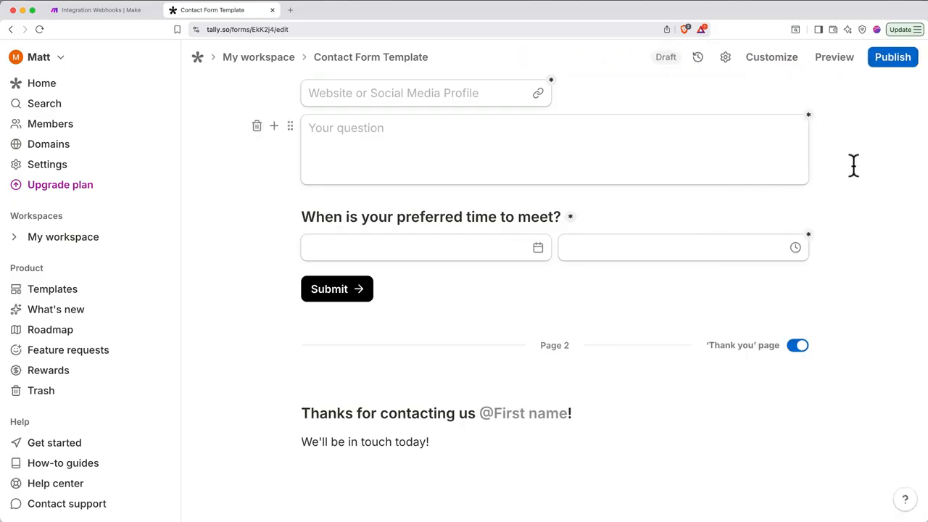
pyautogui.click(893, 61)
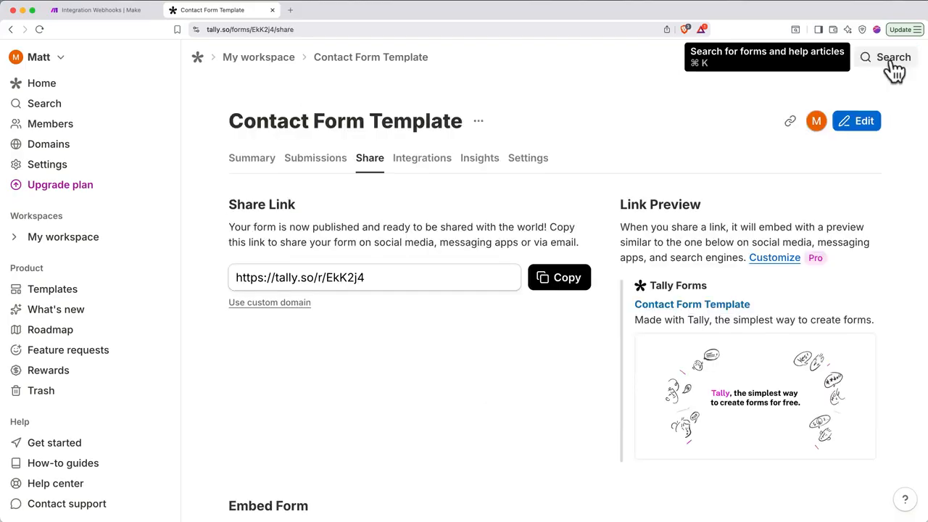
pyautogui.click(585, 285)
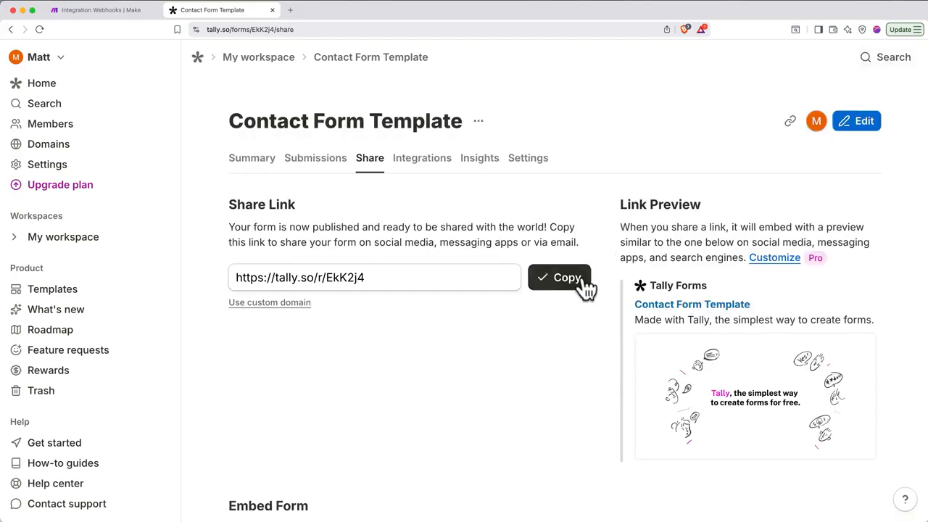
pyautogui.press('super+t')
pyautogui.press('super+v')
pyautogui.press('Return')
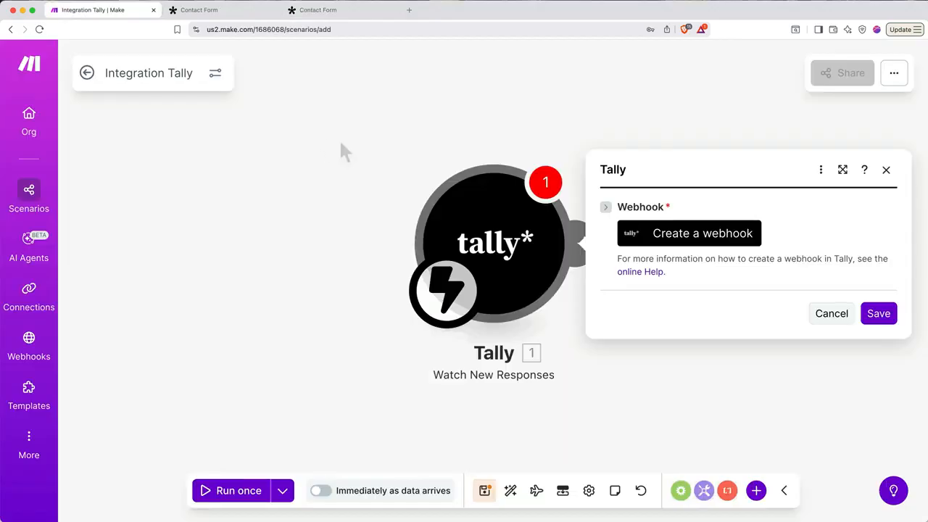
# Back in Make, start creating a webhook for the Tally trigger and name it "Tally Contact Form Webhook"
pyautogui.click(680, 233)
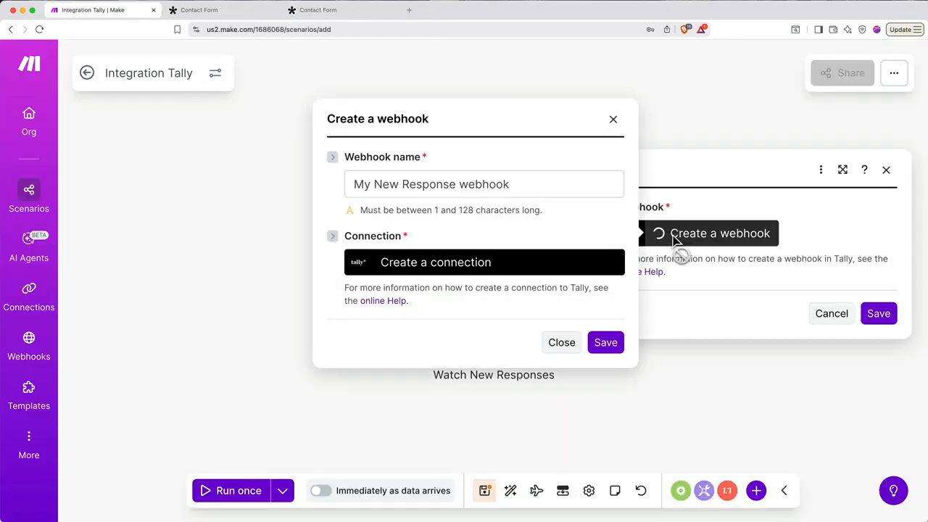
pyautogui.click(570, 192)
pyautogui.hotkey('ctrl', 'a')
pyautogui.write('Tally Contact Form We')
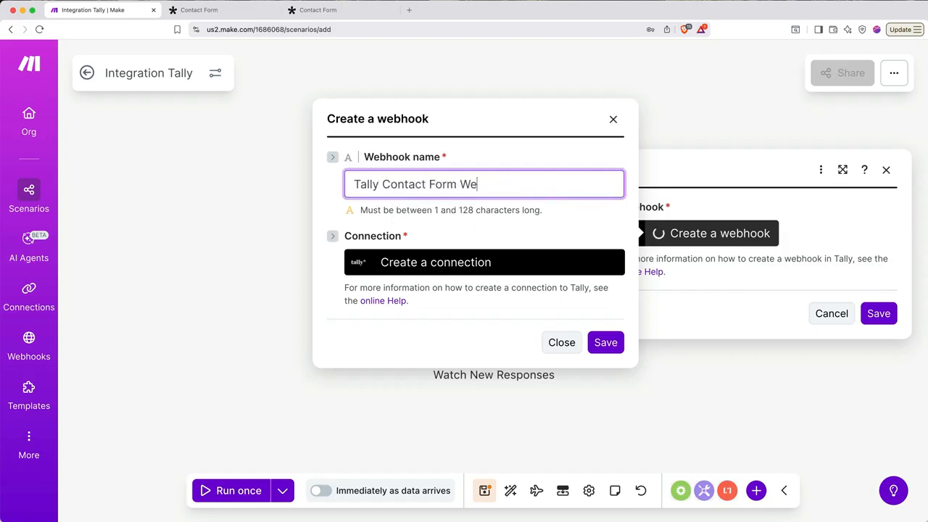
# Create a Tally OAuth connection for the webhook, keeping the default name, and authorize Make to access the Tally account
pyautogui.click(476, 265)
pyautogui.click(327, 276)
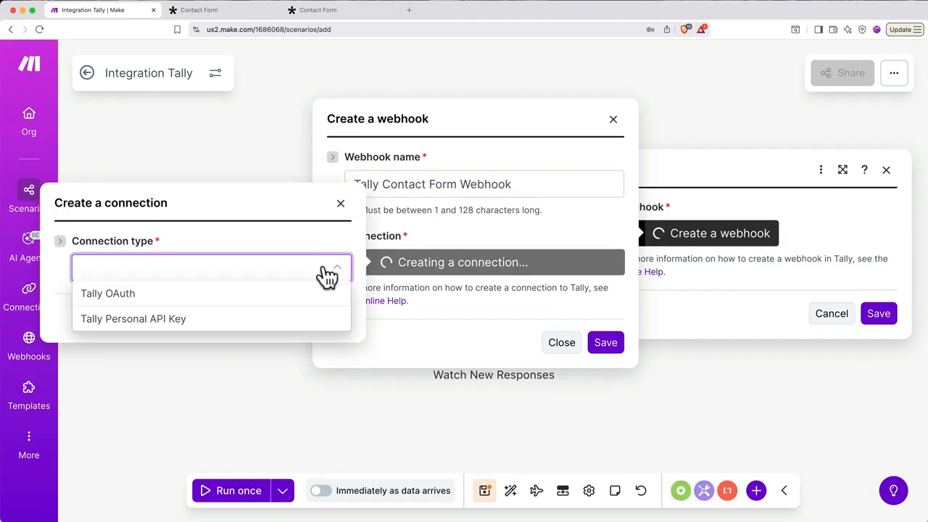
pyautogui.click(243, 297)
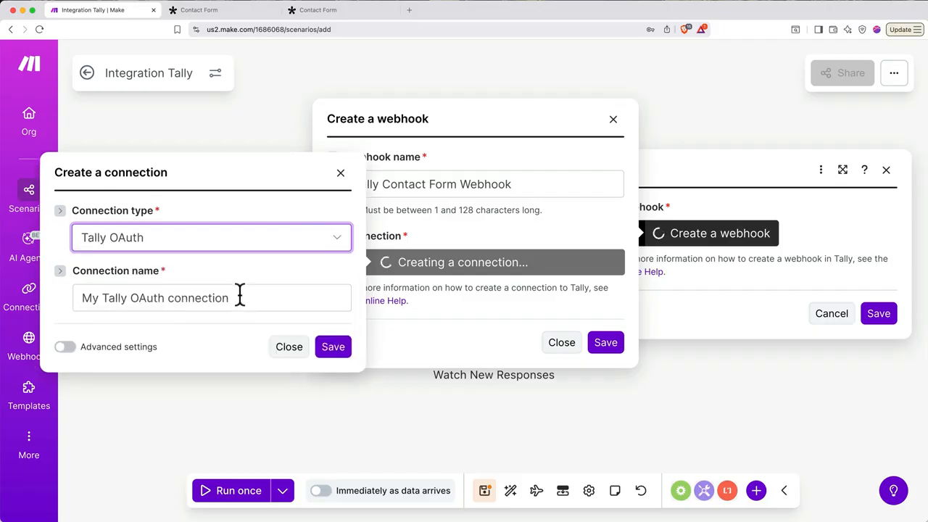
pyautogui.click(331, 348)
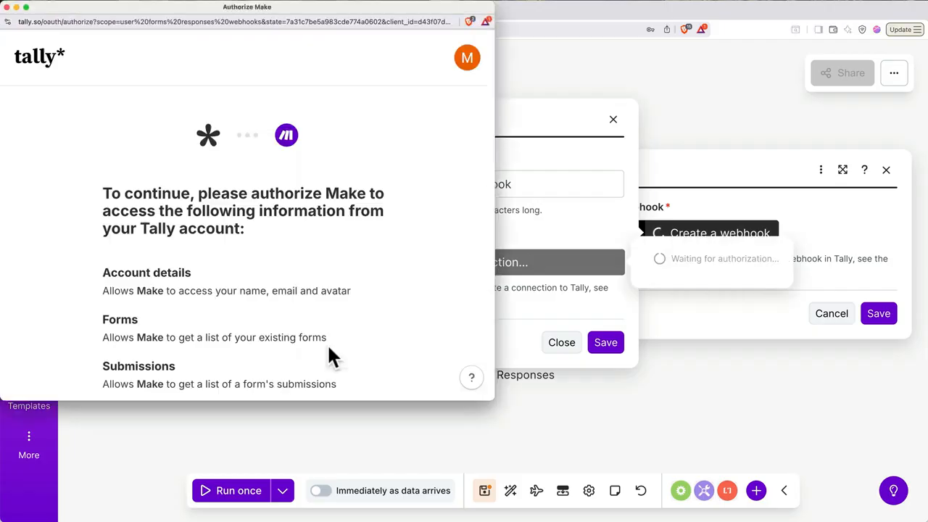
pyautogui.scroll(-2, 327, 343)
pyautogui.scroll(-3, 327, 343)
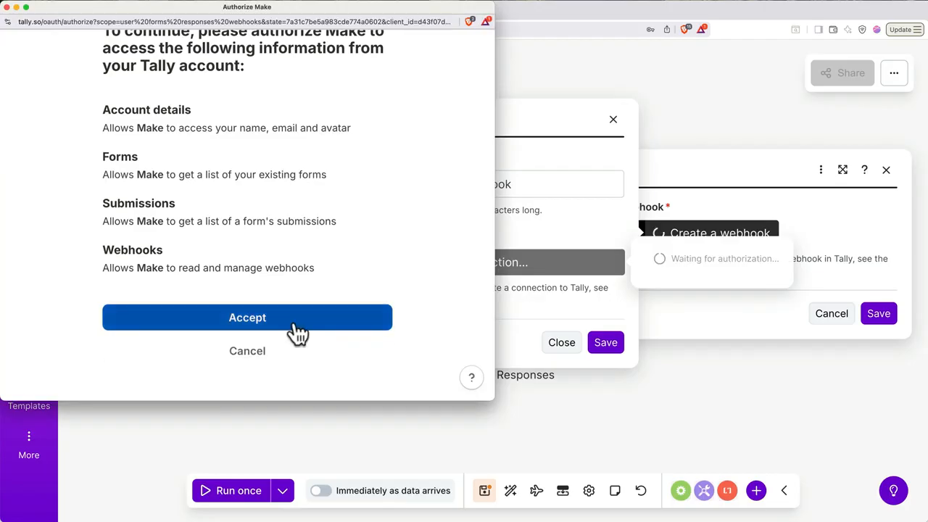
pyautogui.click(292, 323)
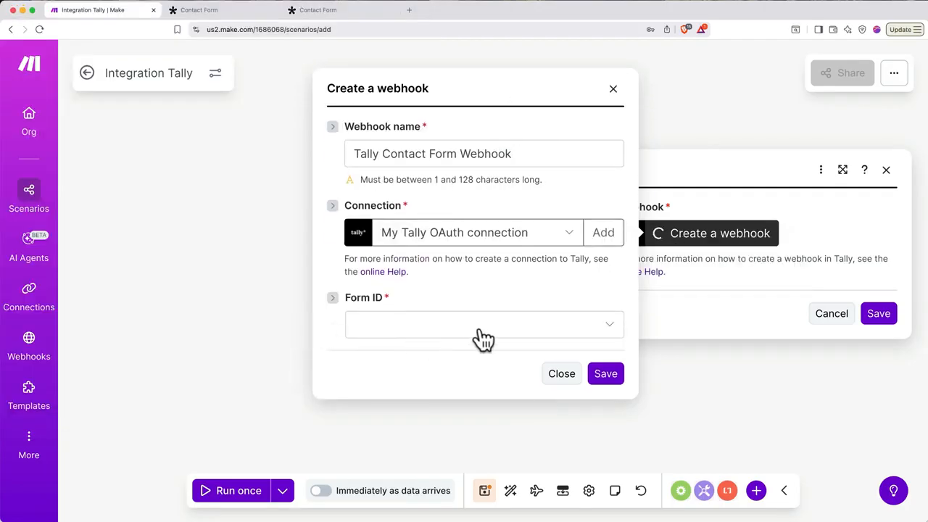
# Choose Contact Form as the webhook's form ID and save the webhook
pyautogui.click(480, 330)
pyautogui.click(433, 351)
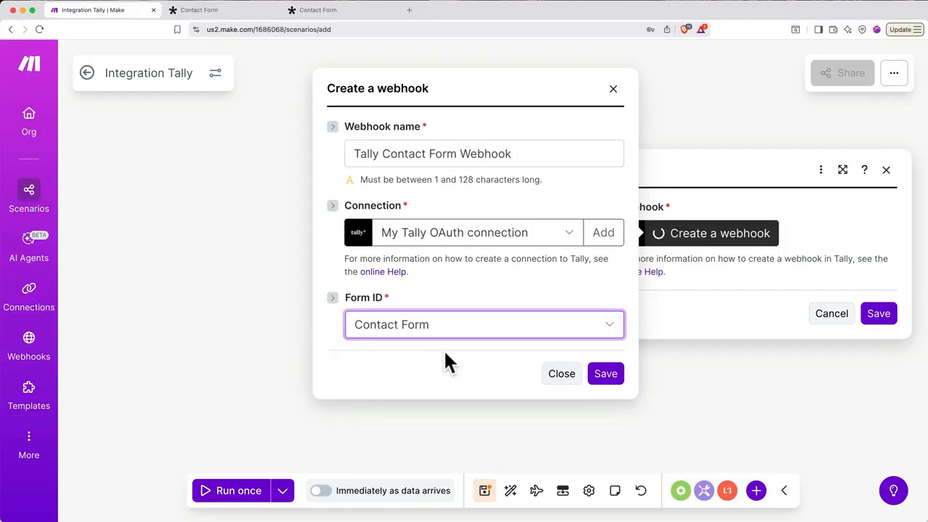
pyautogui.click(604, 374)
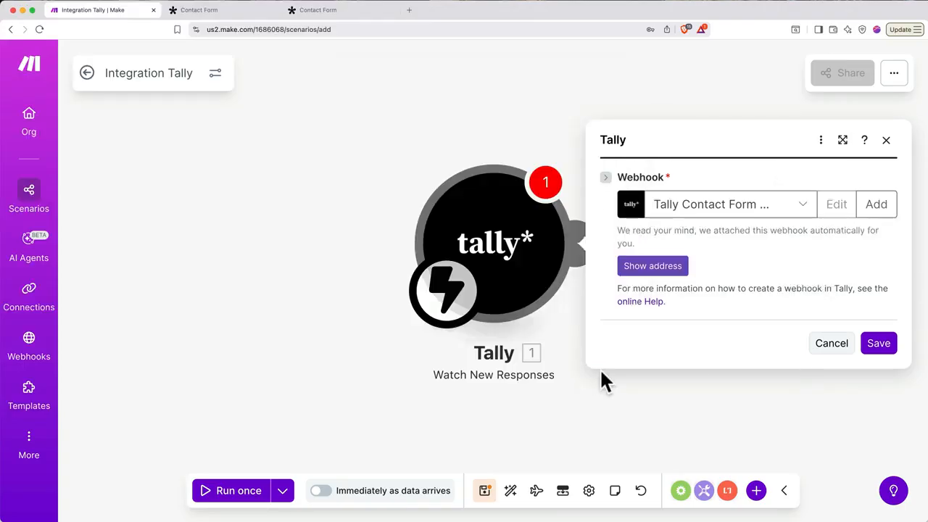
# Save the Tally trigger settings, check the filled-in contact form, and run the Make scenario once to listen for a response
pyautogui.click(874, 345)
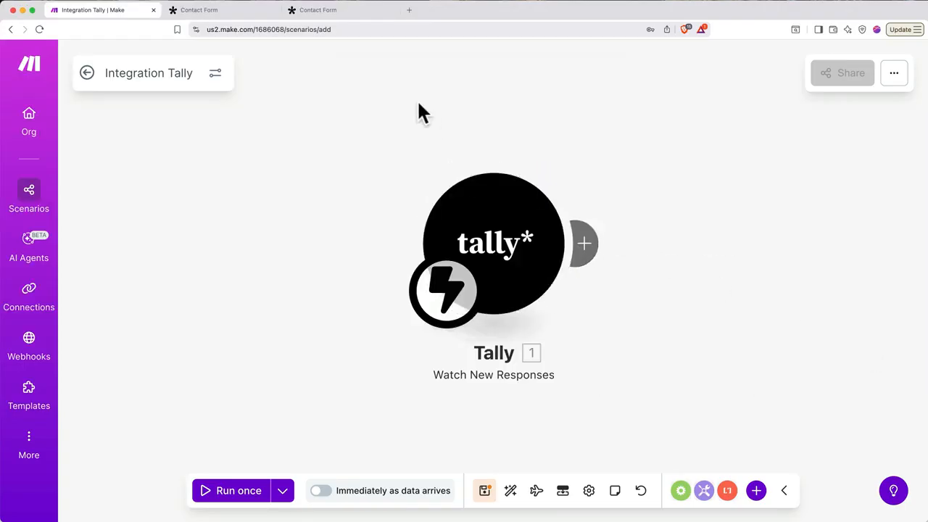
pyautogui.click(346, 11)
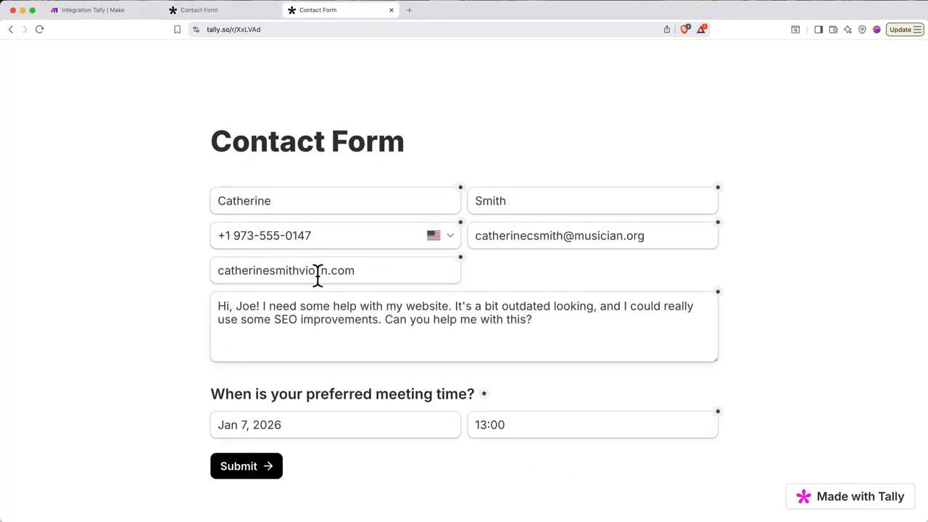
pyautogui.click(95, 9)
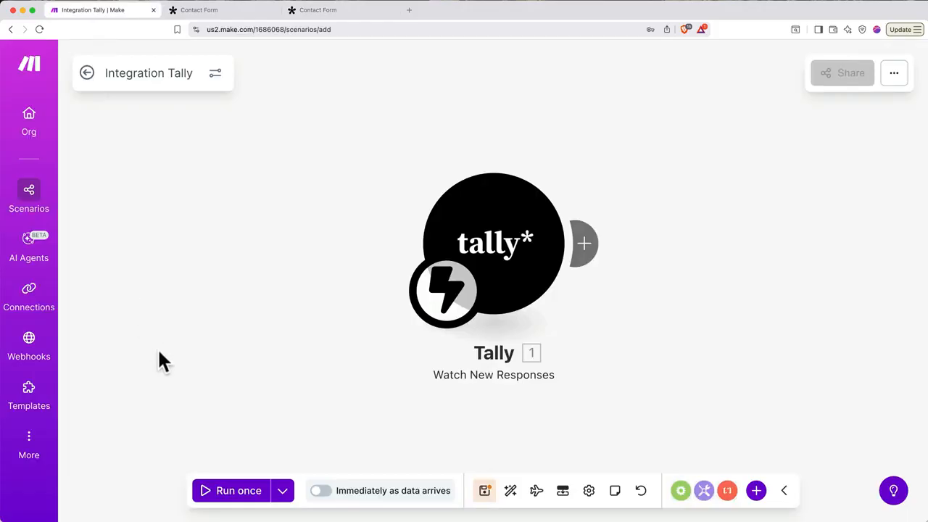
pyautogui.click(217, 492)
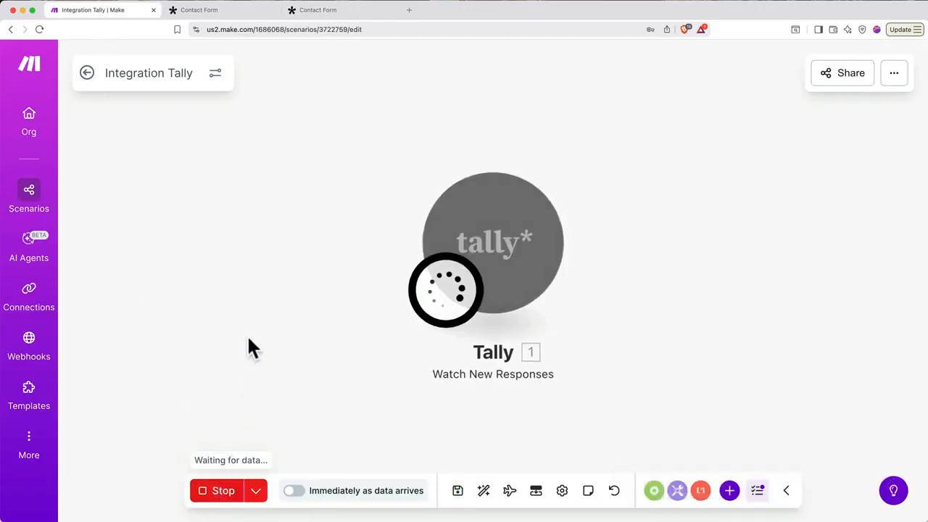
# Submit the filled-in contact form as a test response and return to the Make scenario
pyautogui.click(318, 11)
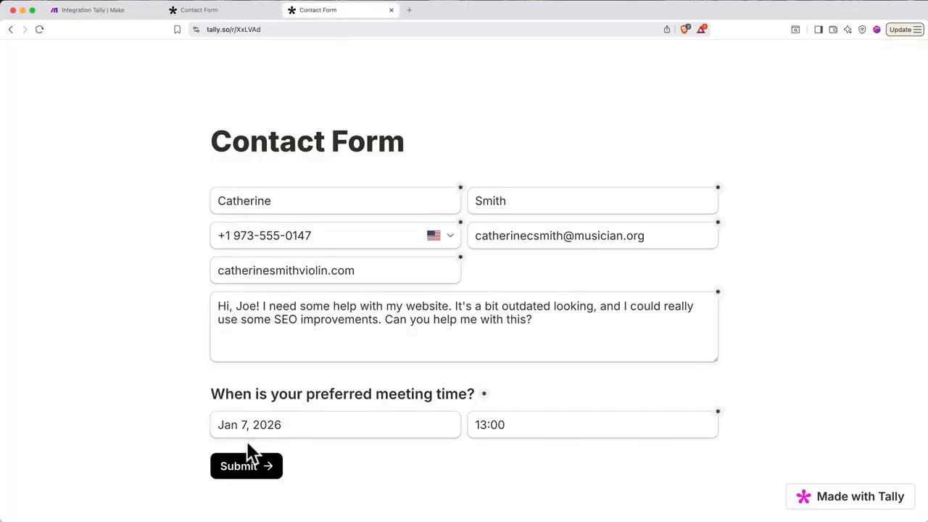
pyautogui.click(248, 468)
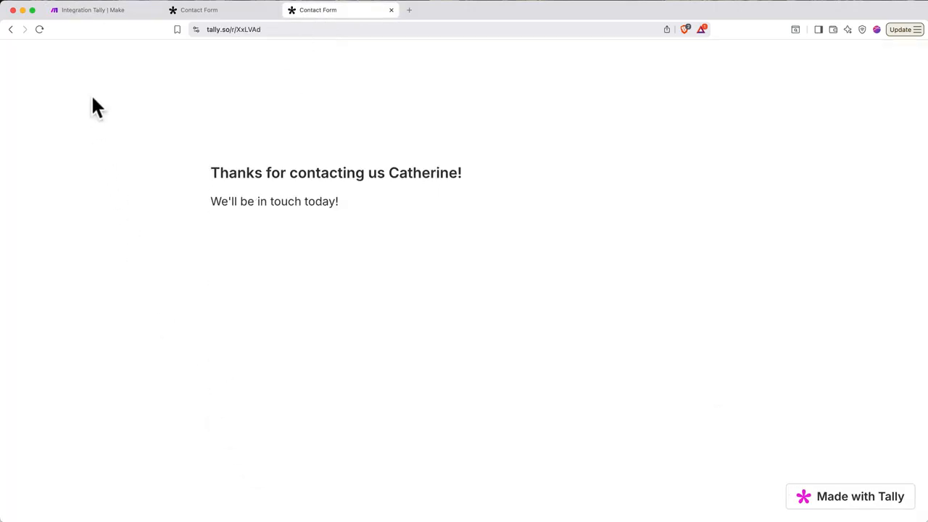
pyautogui.click(105, 15)
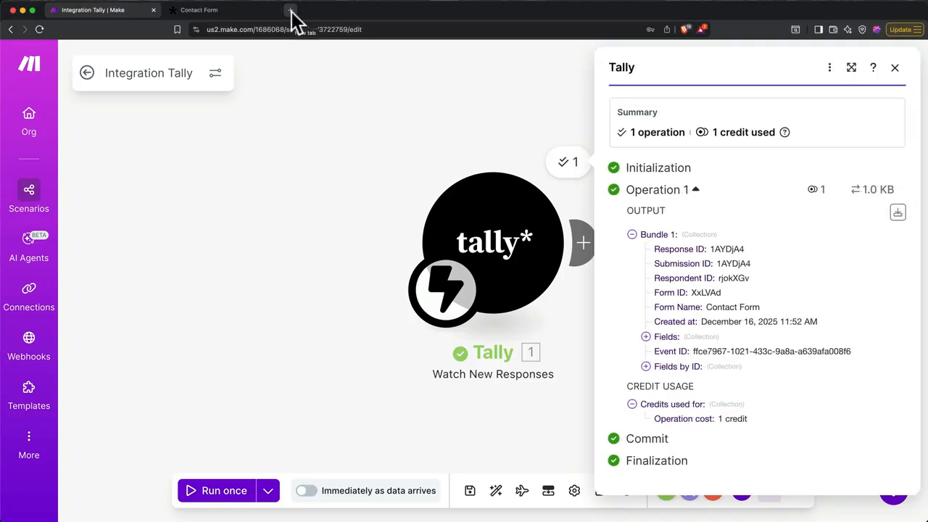
# Open sheets.google.com in a new browser tab, create a blank spreadsheet and name it "Contact Form Submissions"
pyautogui.click(291, 10)
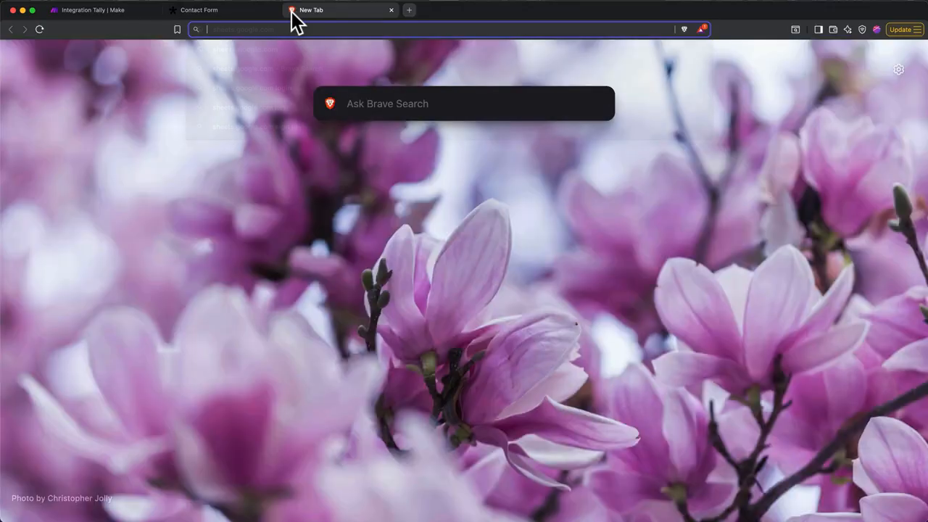
pyautogui.write('sheets.google.com')
pyautogui.press('Return')
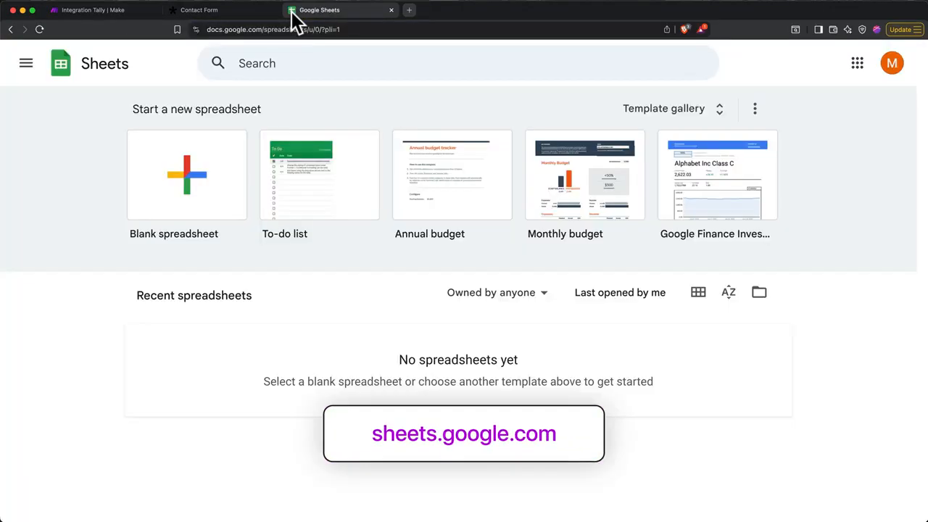
pyautogui.click(205, 172)
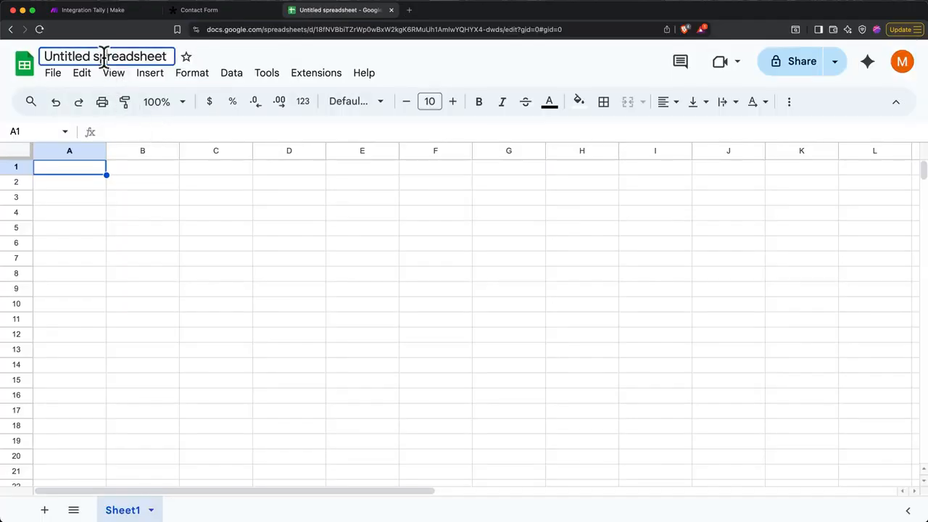
pyautogui.click(104, 55)
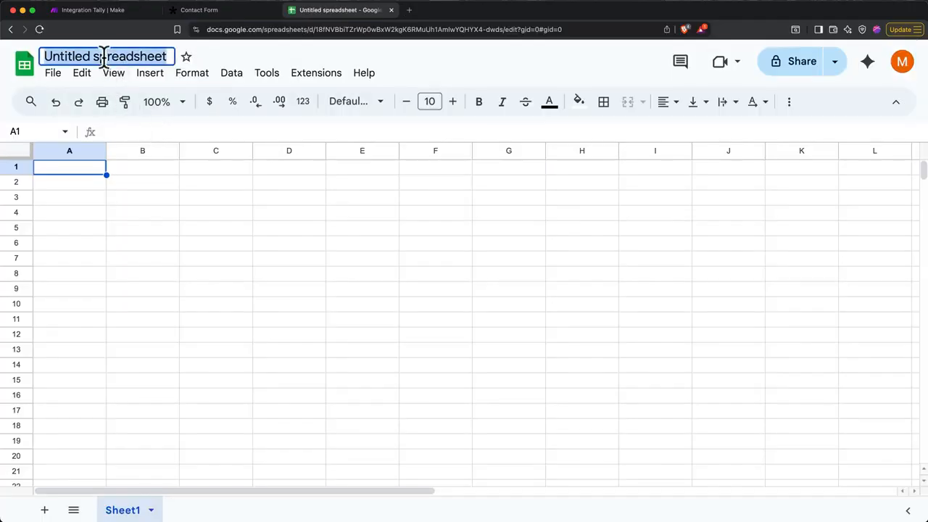
pyautogui.write('Contact Form Submissions')
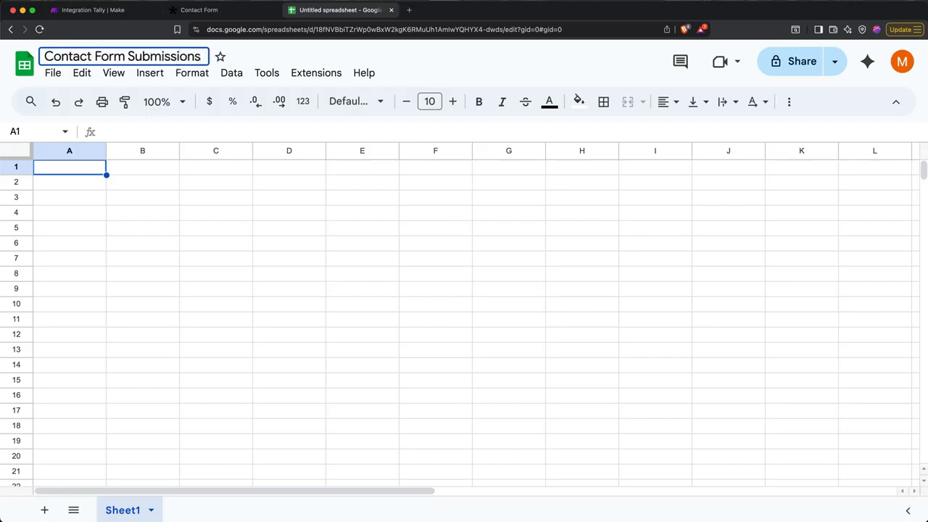
pyautogui.press('Return')
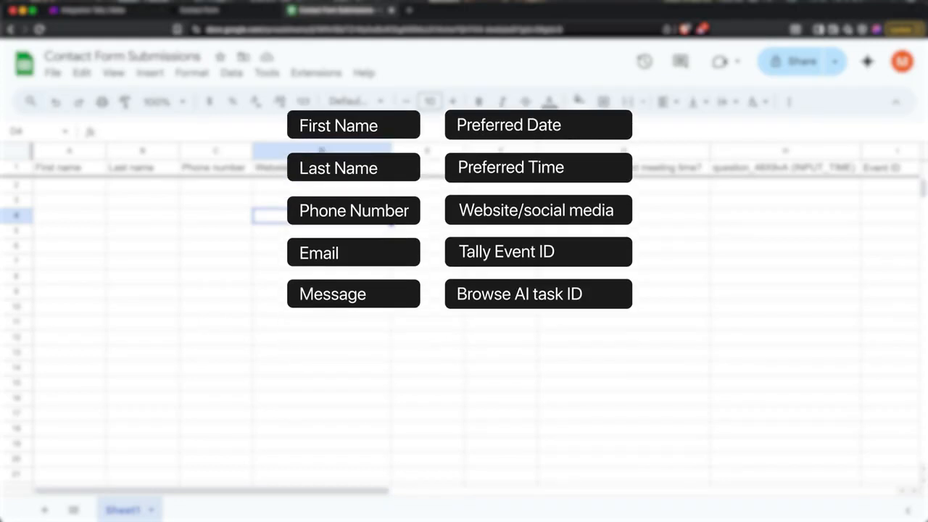
# Back in Make, close the Tally output and add a Google Sheets Add a Row module after the trigger
pyautogui.click(123, 10)
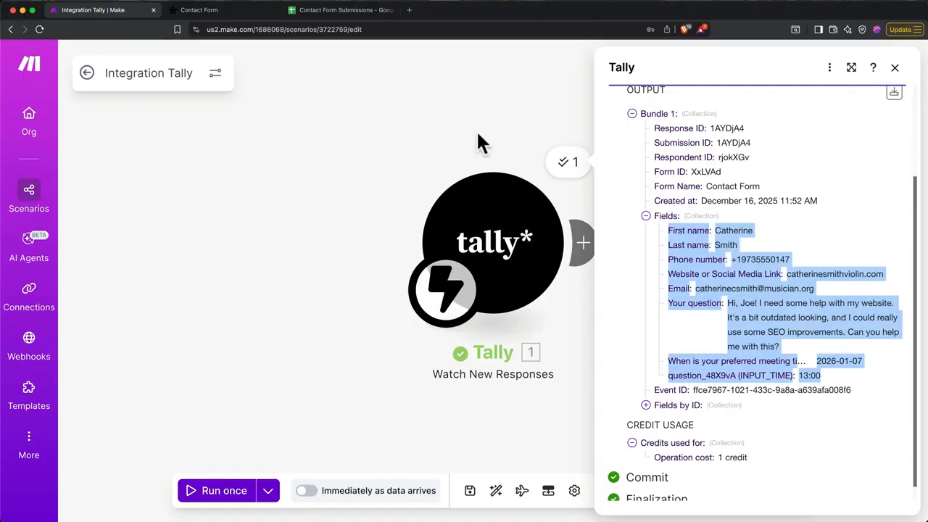
pyautogui.click(896, 69)
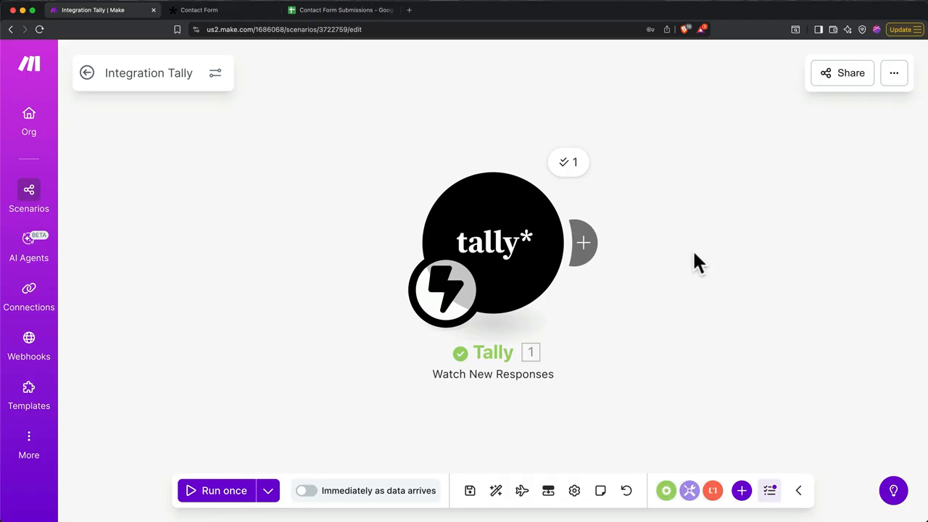
pyautogui.click(589, 244)
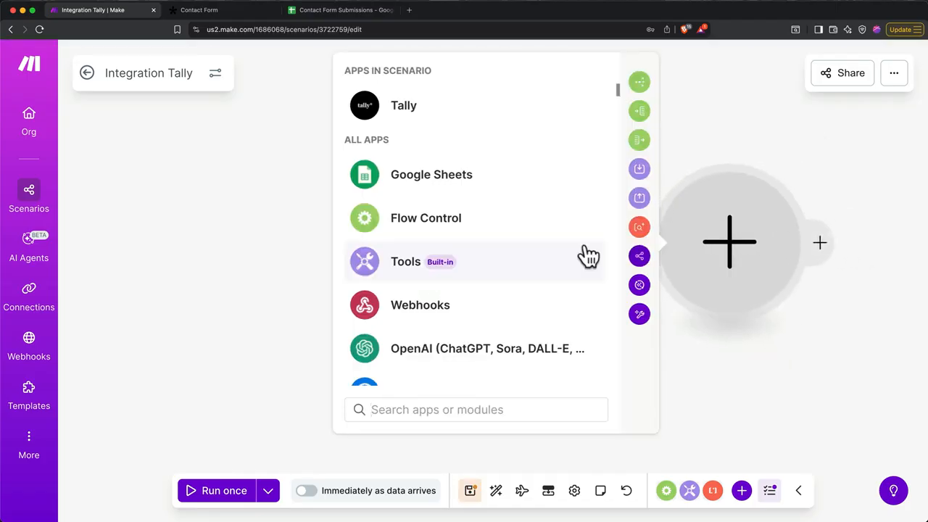
pyautogui.click(442, 190)
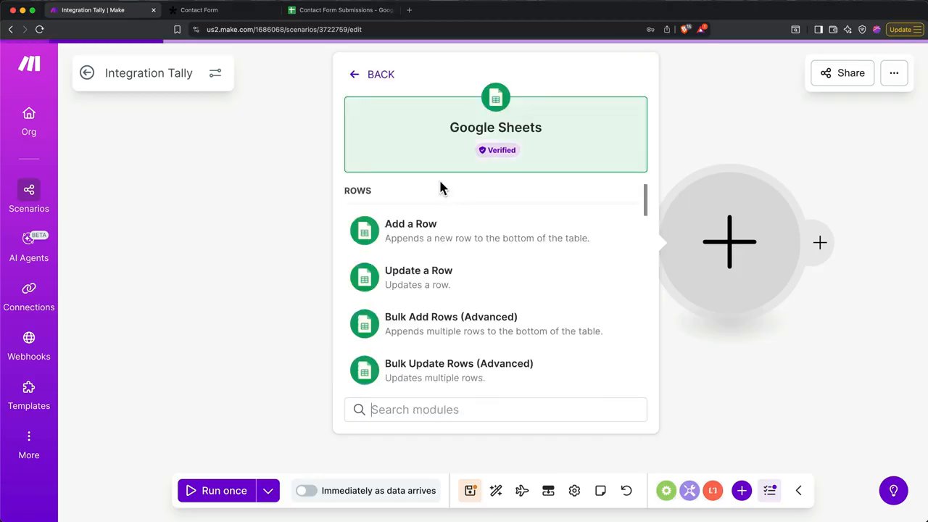
pyautogui.click(411, 221)
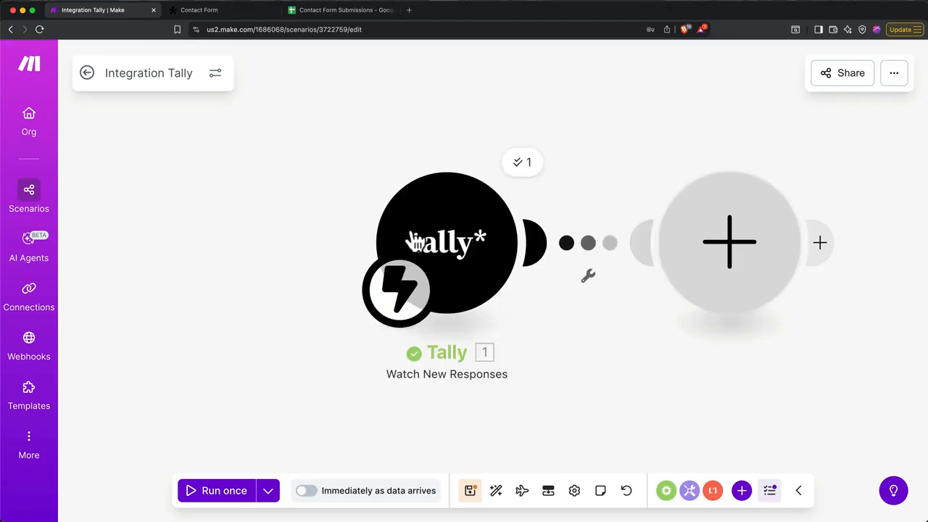
pyautogui.click(415, 239)
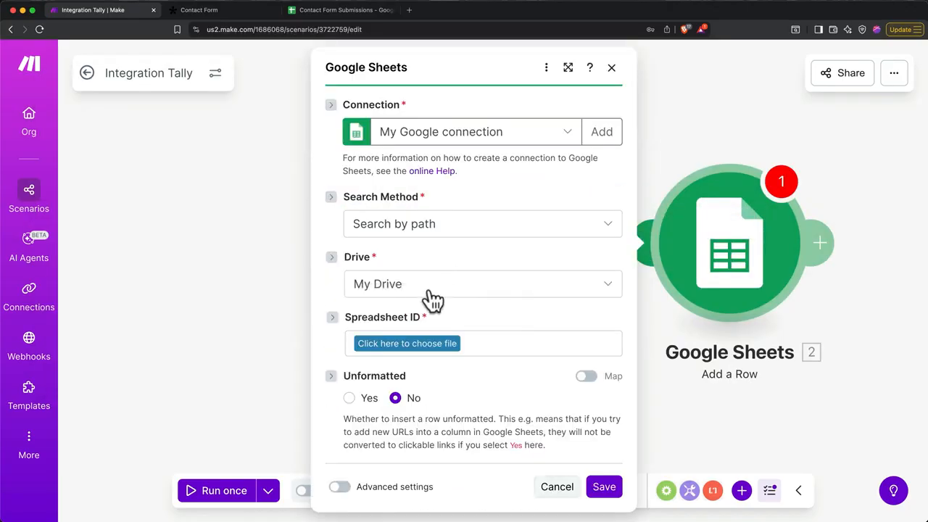
# Select the Contact Form Submissions spreadsheet and Sheet1 as the destination for the new row
pyautogui.click(428, 343)
pyautogui.click(438, 385)
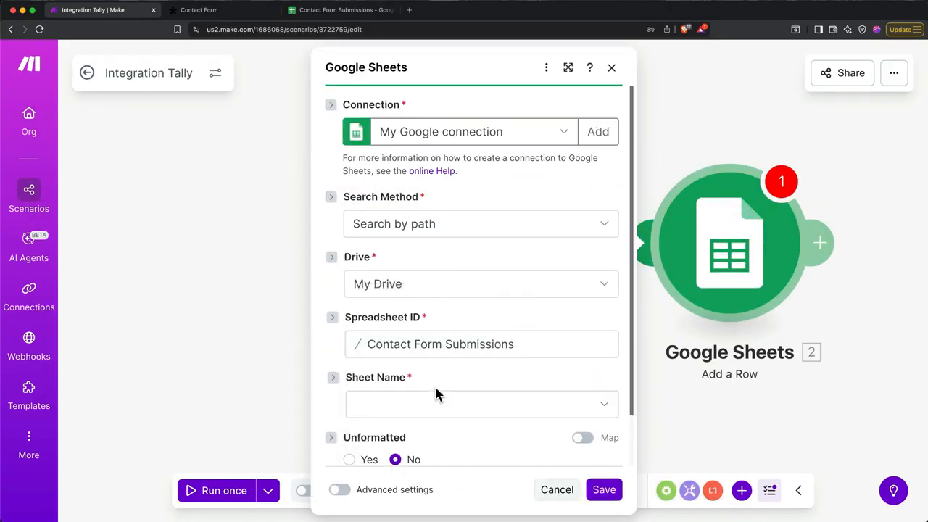
pyautogui.scroll(-2, 435, 385)
pyautogui.click(438, 358)
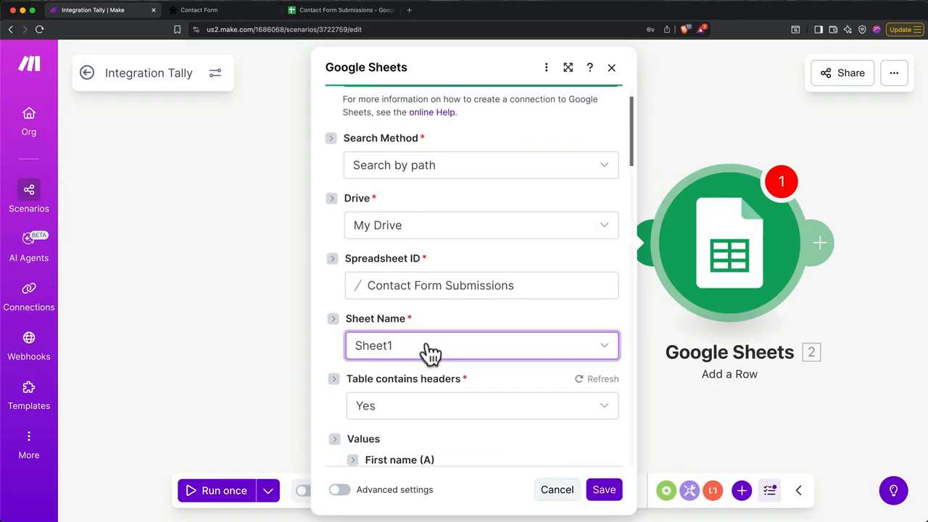
# Map Tally's First name, Last name, Phone number, Website or Social Media Link and Email fields to columns A through E
pyautogui.scroll(-5, 431, 354)
pyautogui.scroll(-4, 428, 350)
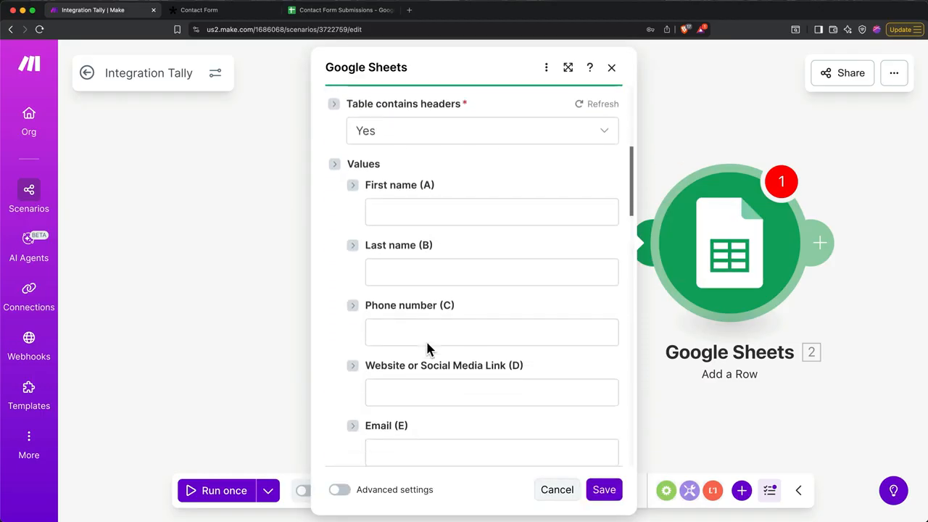
pyautogui.click(414, 152)
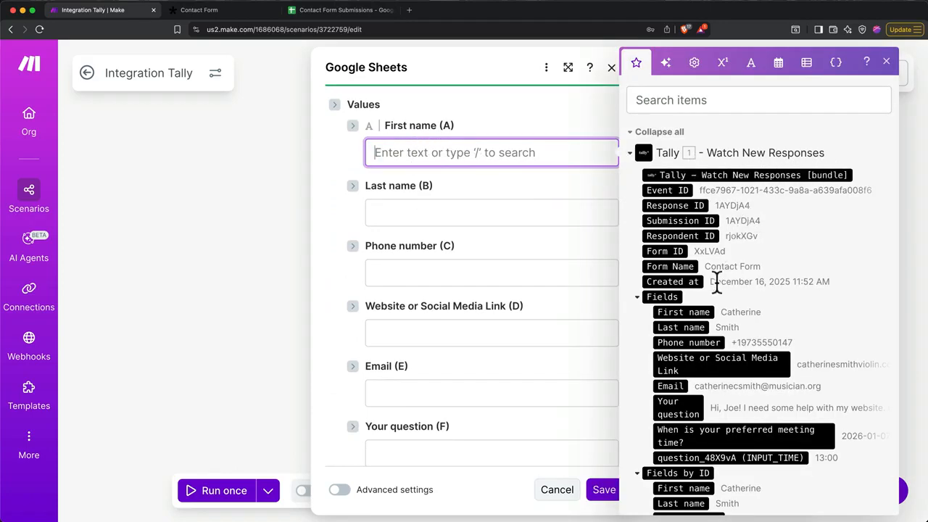
pyautogui.moveTo(705, 312); pyautogui.dragTo(466, 161)
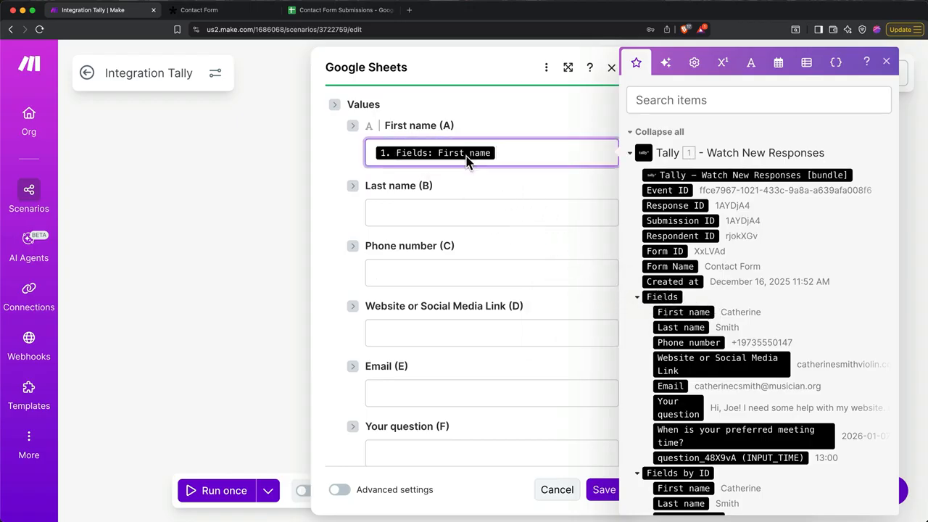
pyautogui.moveTo(680, 328); pyautogui.dragTo(472, 273)
pyautogui.moveTo(664, 364); pyautogui.dragTo(486, 334)
pyautogui.moveTo(670, 386); pyautogui.dragTo(508, 393)
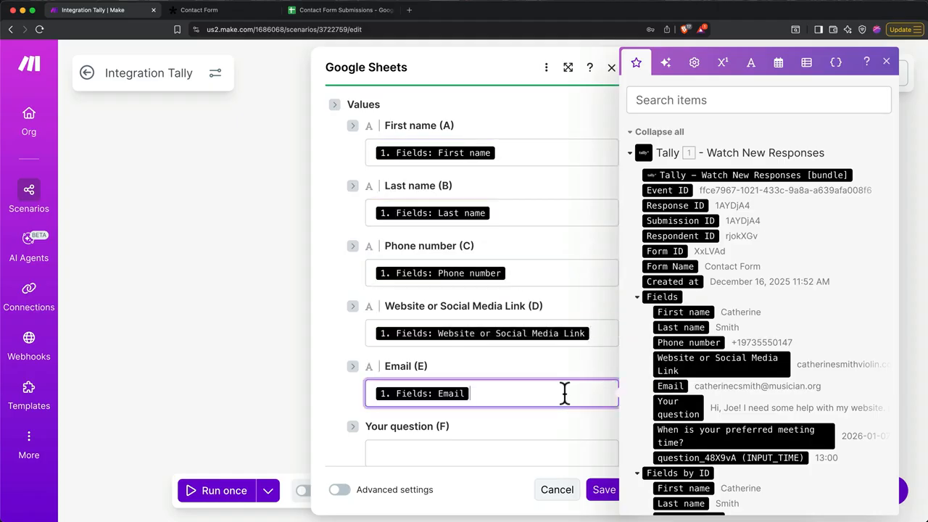
# Map Your question, the preferred meeting date, the INPUT_TIME question and Event ID to columns F through I, and save the module
pyautogui.scroll(-2, 564, 392)
pyautogui.moveTo(677, 409); pyautogui.dragTo(500, 283)
pyautogui.moveTo(542, 353); pyautogui.dragTo(542, 344)
pyautogui.moveTo(731, 458); pyautogui.dragTo(549, 346)
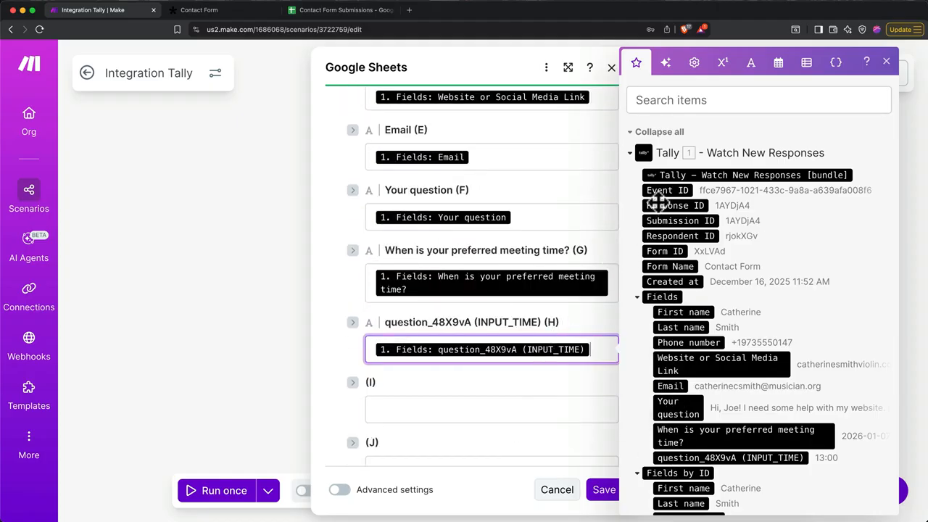
pyautogui.moveTo(665, 190); pyautogui.dragTo(488, 413)
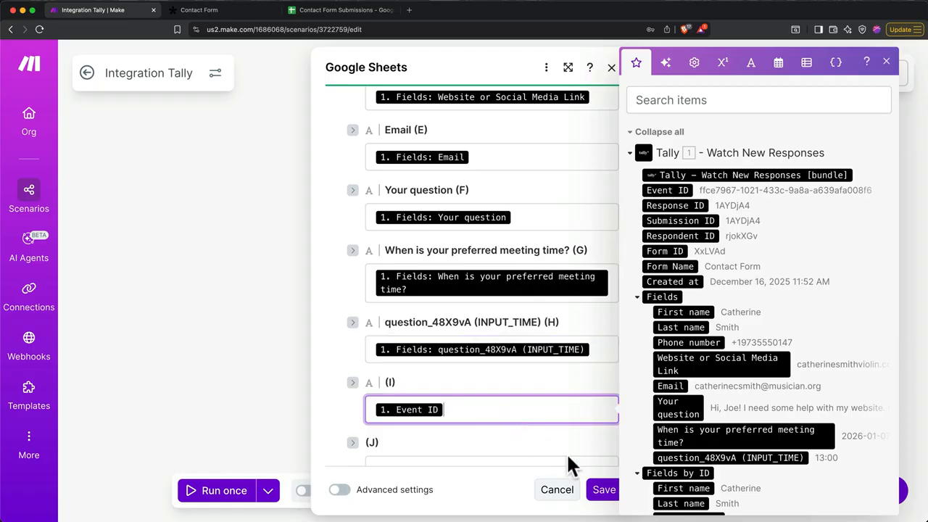
pyautogui.click(602, 492)
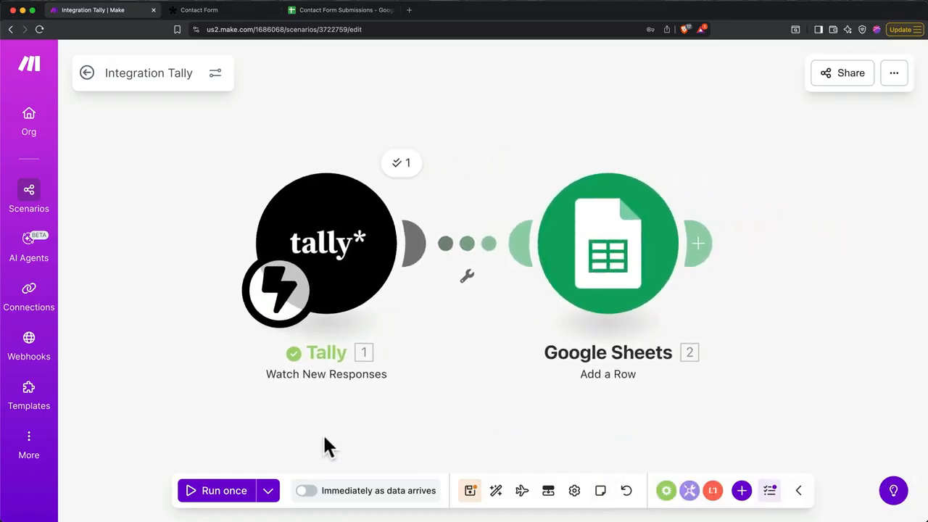
# Run the scenario once with existing data from the 12/16/2025 11:52:12 AM run
pyautogui.click(268, 496)
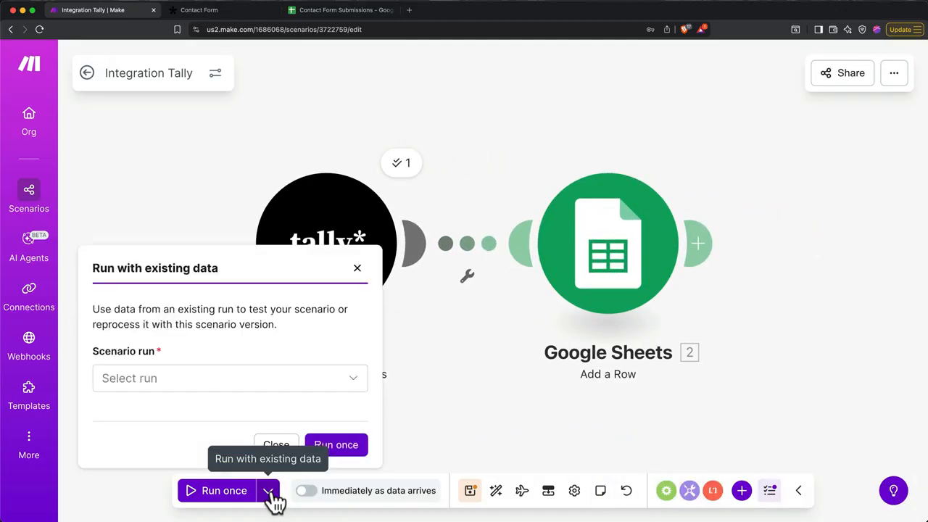
pyautogui.click(250, 386)
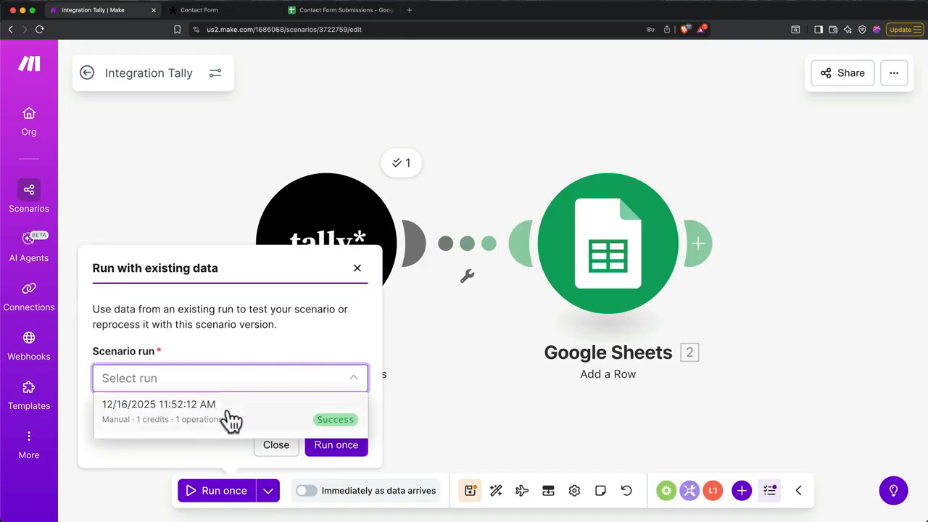
pyautogui.click(230, 415)
pyautogui.click(326, 449)
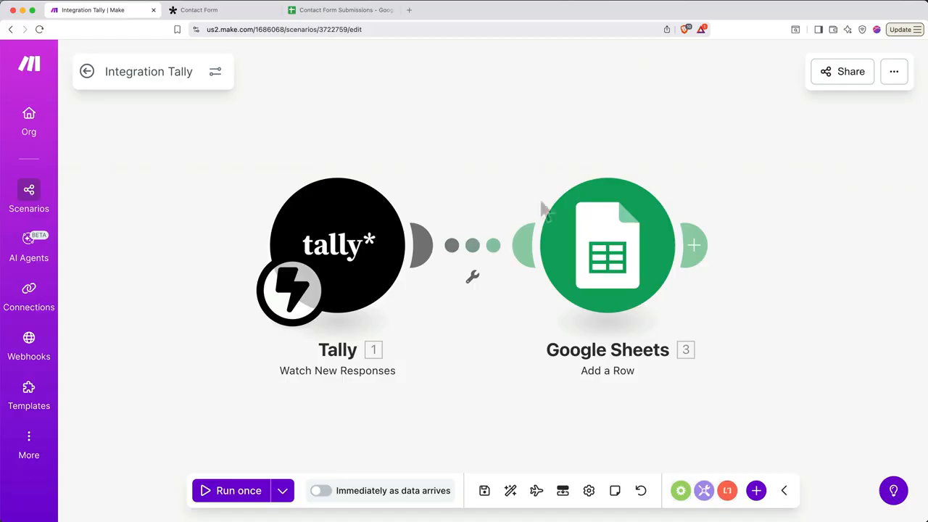
# Add a Flow Control Router after the Google Sheets module
pyautogui.click(702, 247)
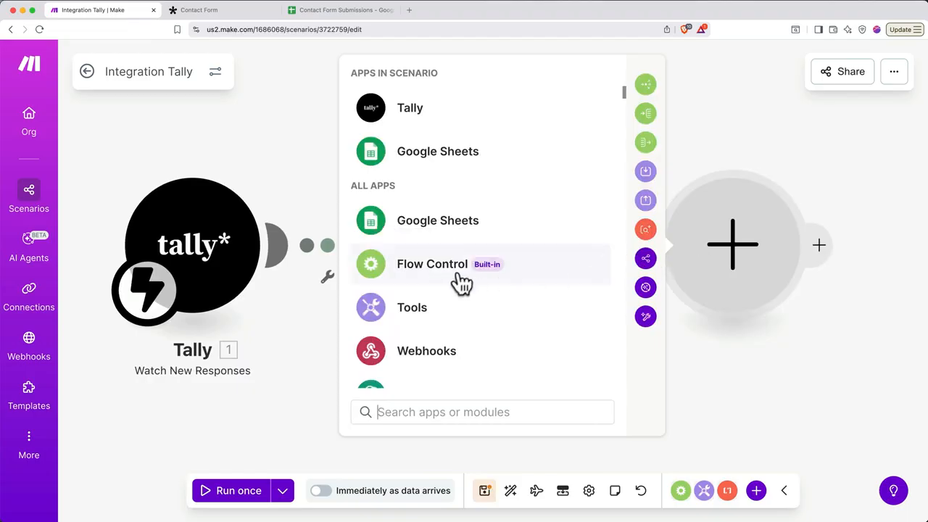
pyautogui.click(426, 267)
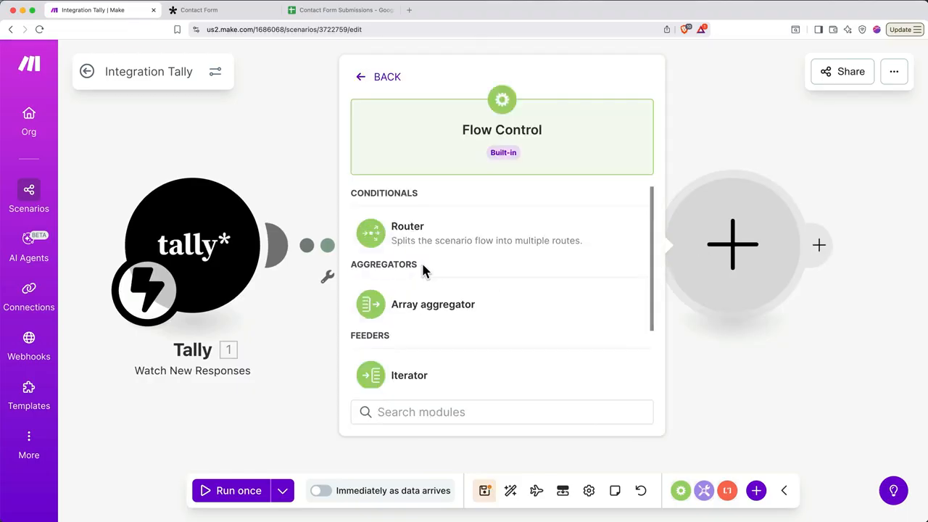
pyautogui.click(440, 252)
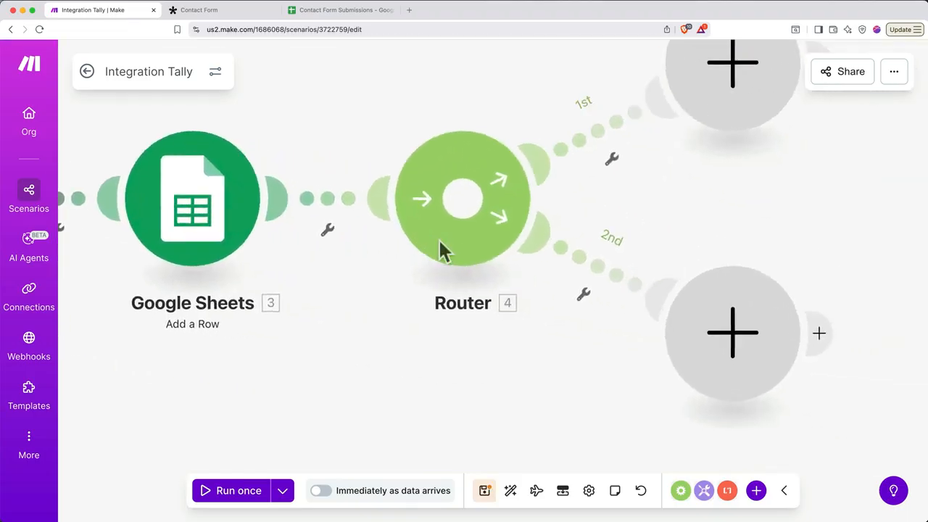
pyautogui.scroll(-5, 438, 245)
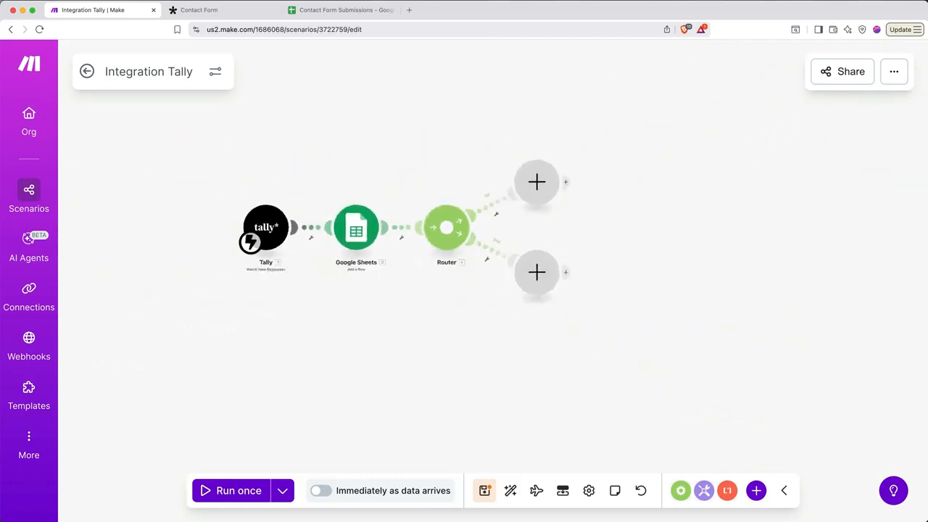
# Start a filter on the router's 1st route and label it "URL Formatted Correctly"
pyautogui.scroll(5, 438, 244)
pyautogui.scroll(1, 435, 243)
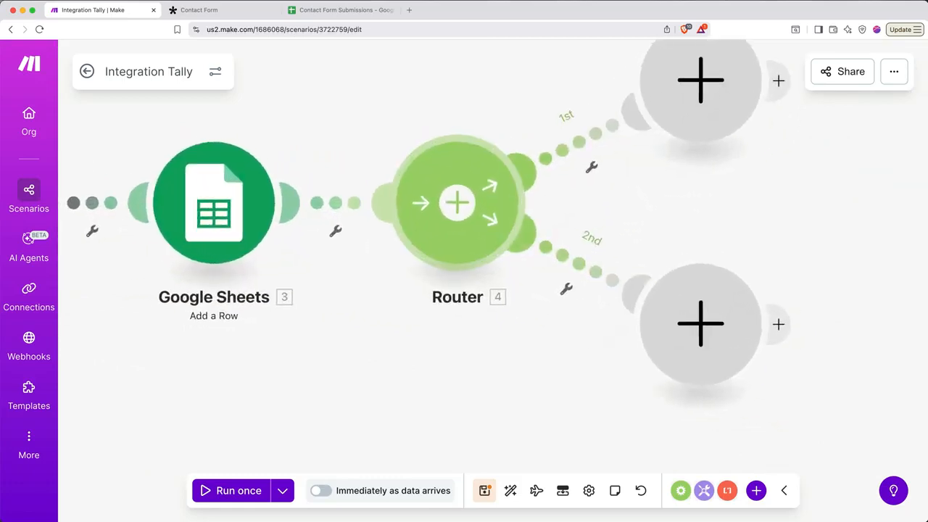
pyautogui.scroll(-3, 435, 243)
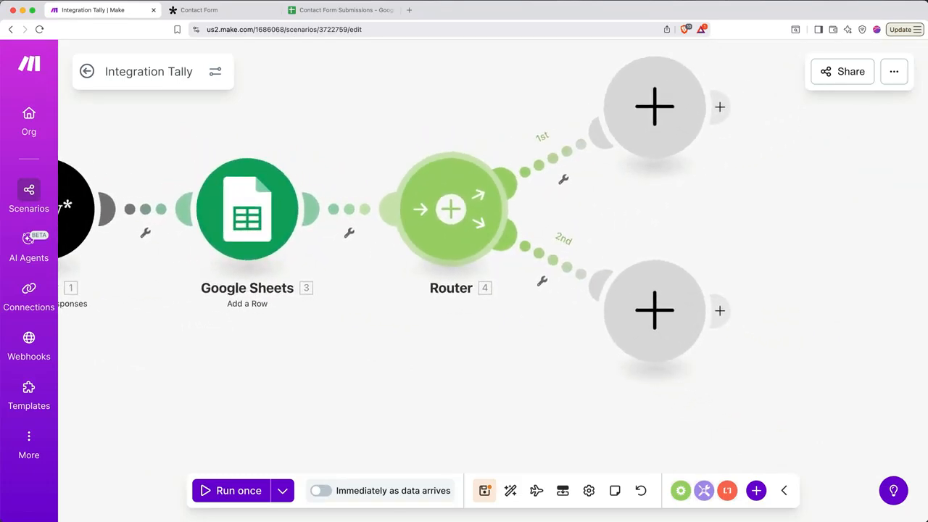
pyautogui.click(564, 180)
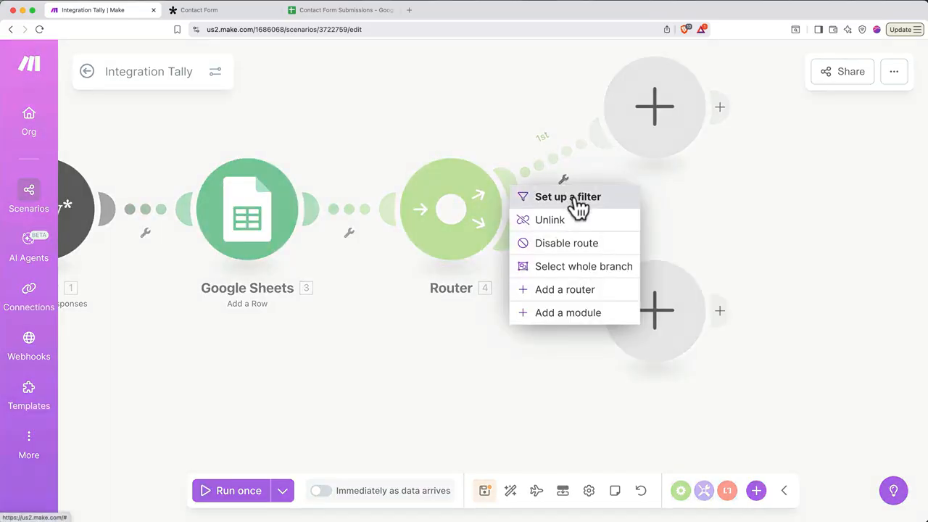
pyautogui.click(577, 200)
pyautogui.click(677, 132)
pyautogui.write('URL')
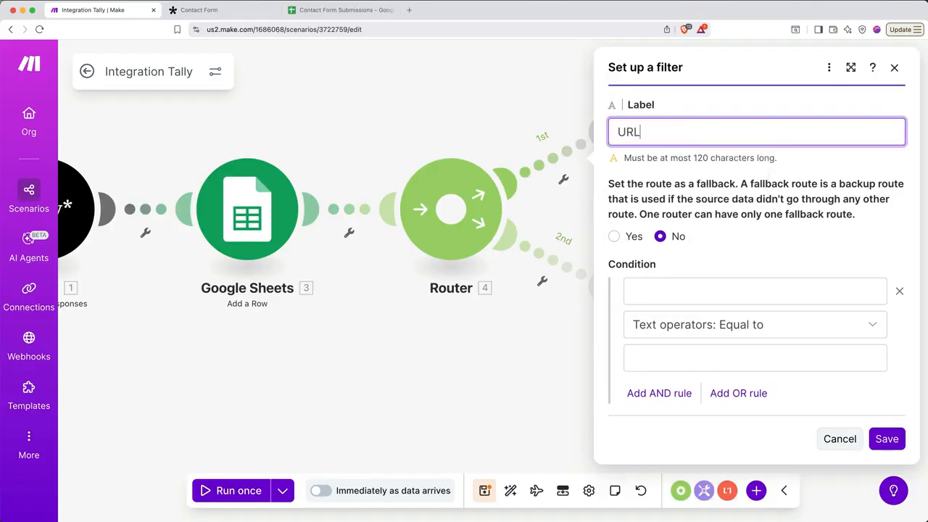
pyautogui.write(' Formatted Correctly')
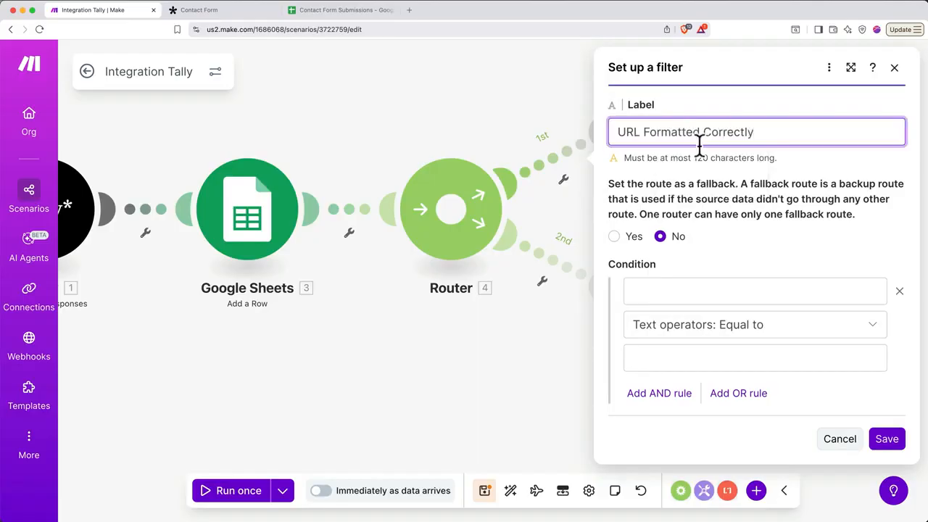
pyautogui.click(739, 291)
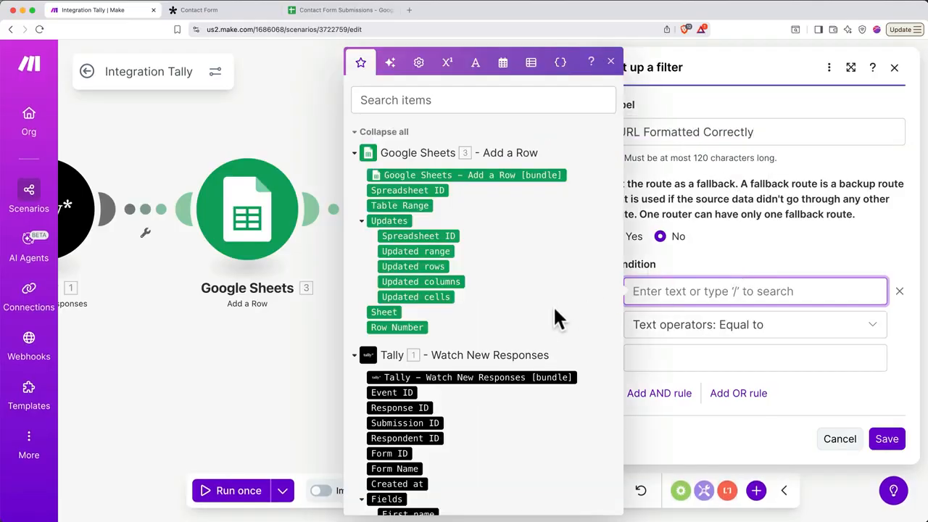
pyautogui.scroll(-5, 542, 319)
pyautogui.click(481, 310)
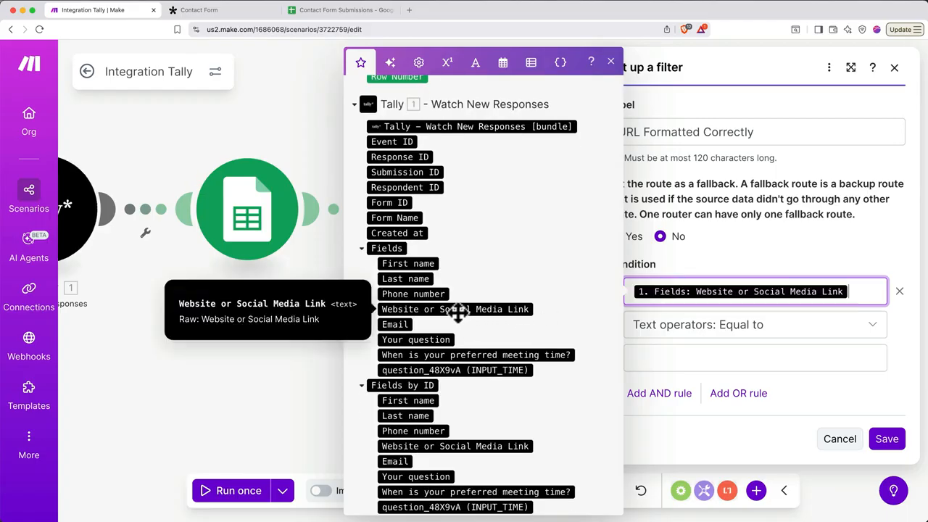
pyautogui.click(657, 335)
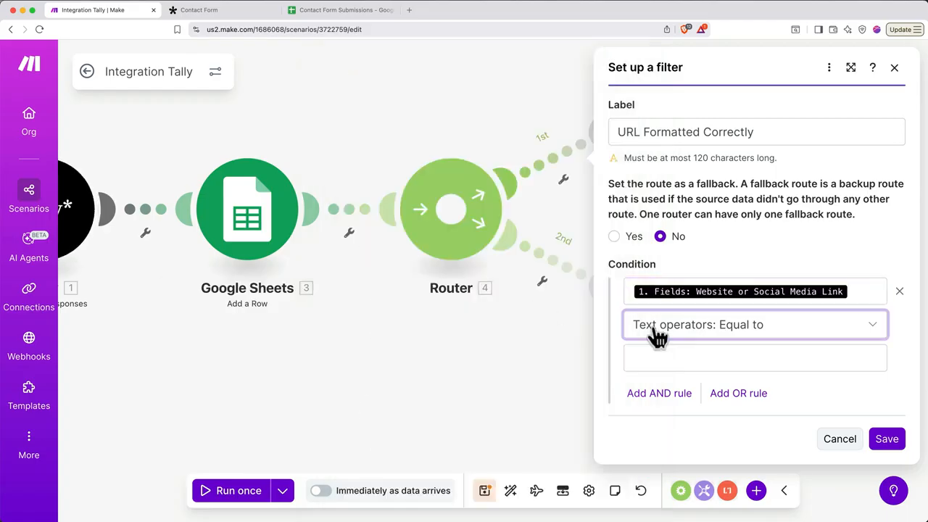
pyautogui.scroll(-3, 684, 419)
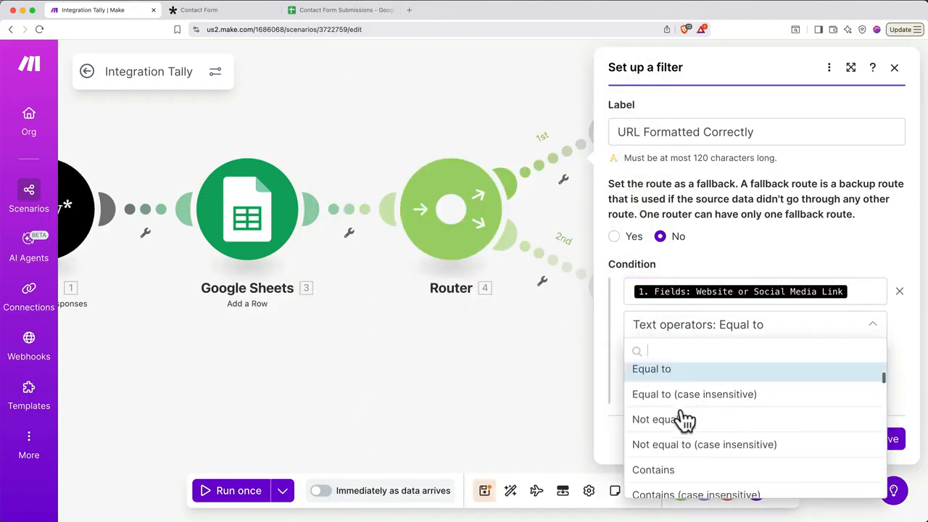
pyautogui.click(674, 454)
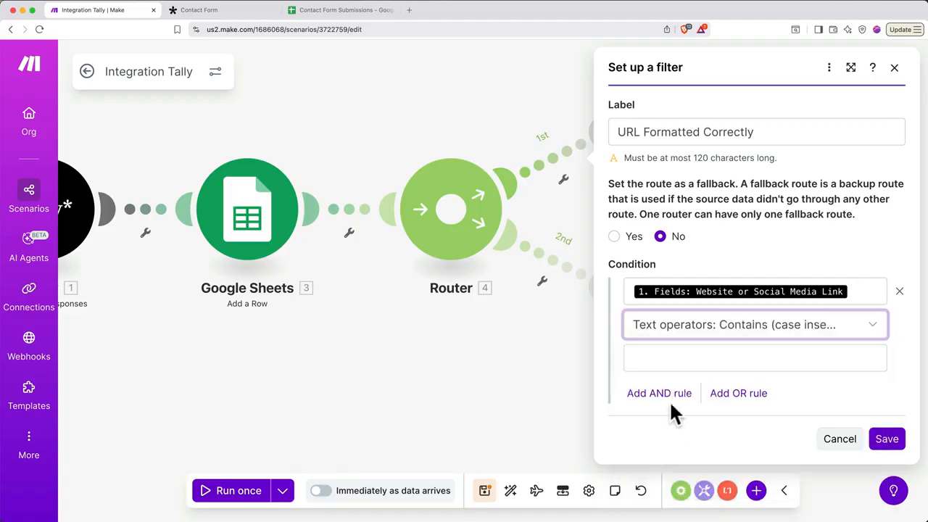
pyautogui.click(663, 359)
pyautogui.write('http')
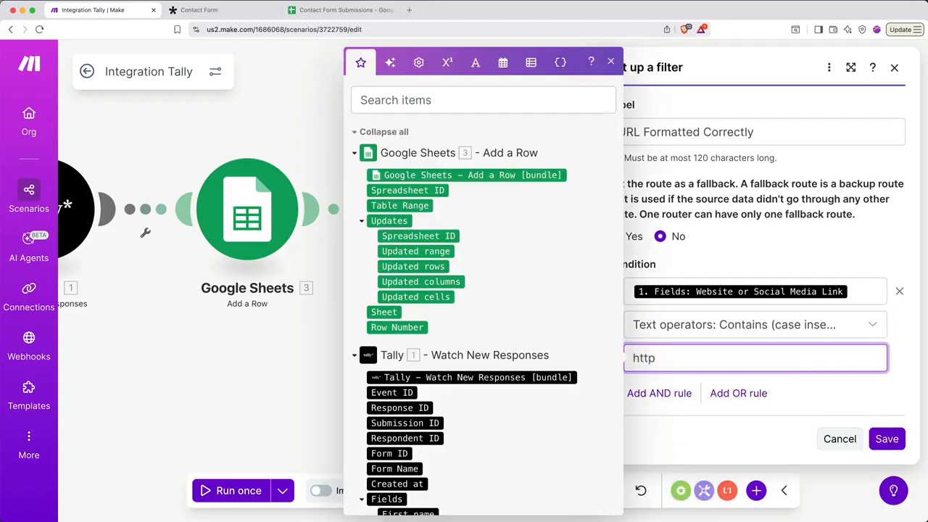
pyautogui.write('://')
pyautogui.click(683, 372)
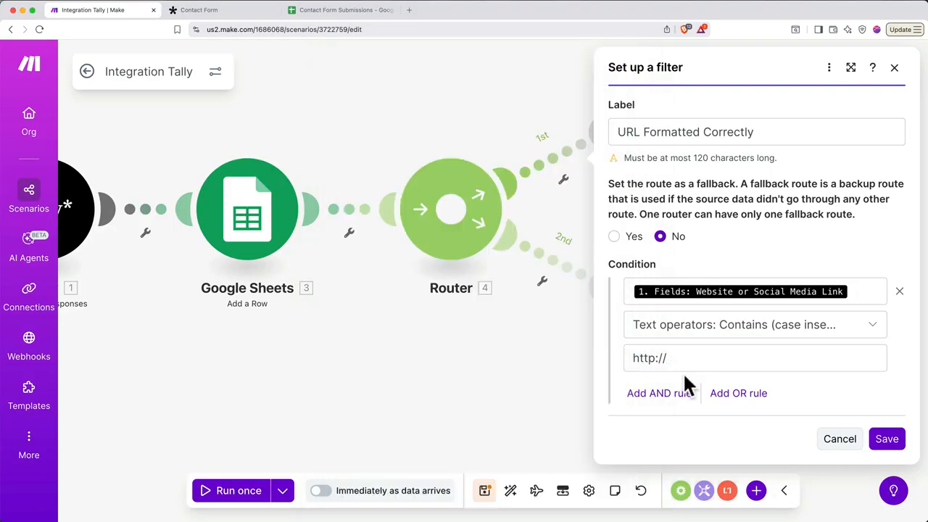
pyautogui.click(727, 397)
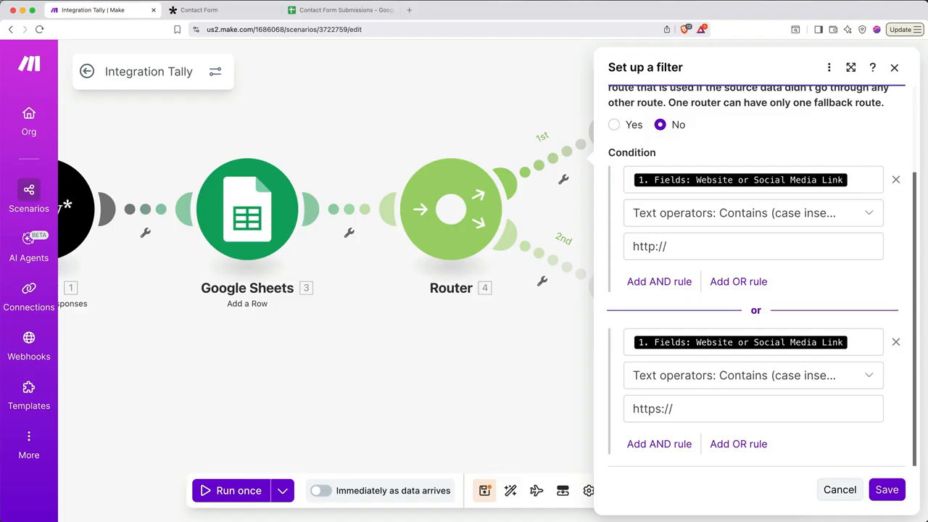
pyautogui.click(886, 490)
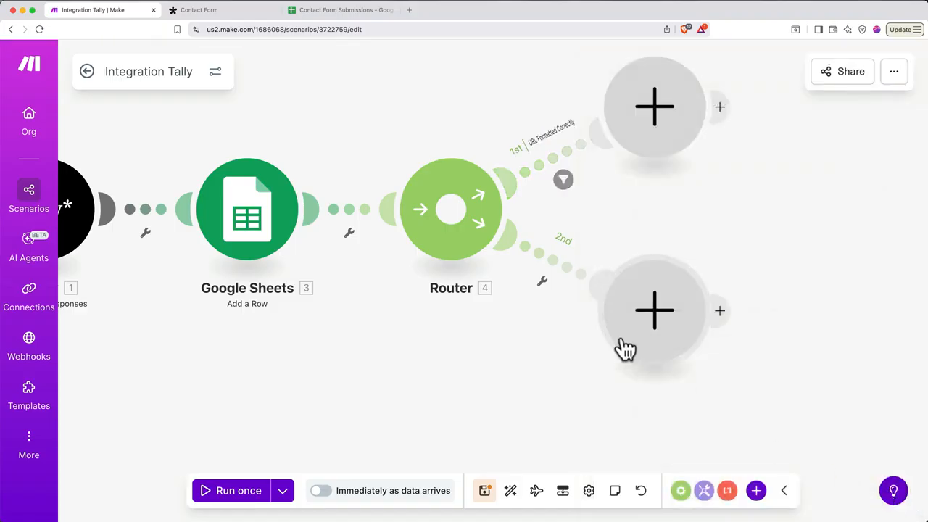
# Label the 2nd route's filter "URL Not Formatted Correctly", set the route as the fallback and save it
pyautogui.click(543, 285)
pyautogui.click(554, 308)
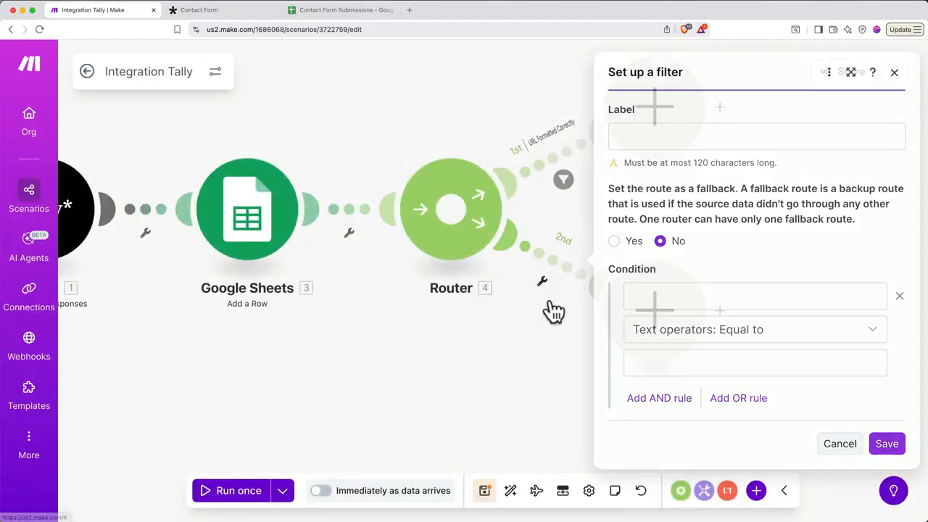
pyautogui.click(646, 137)
pyautogui.write('URL Not Form')
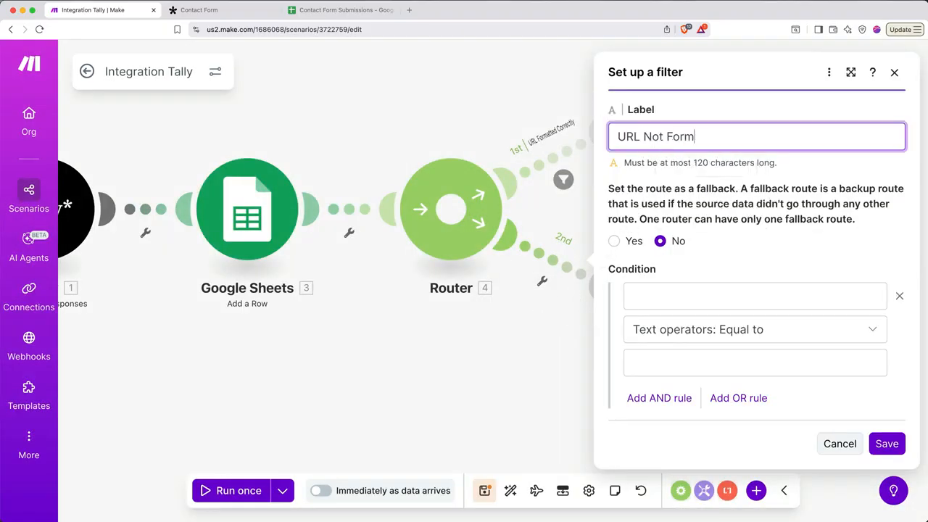
pyautogui.write('atted Correctly')
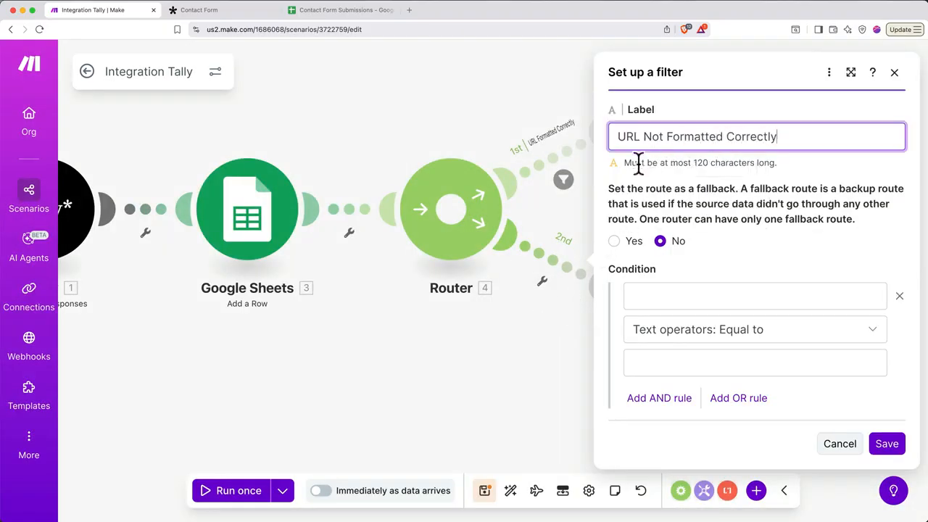
pyautogui.click(615, 241)
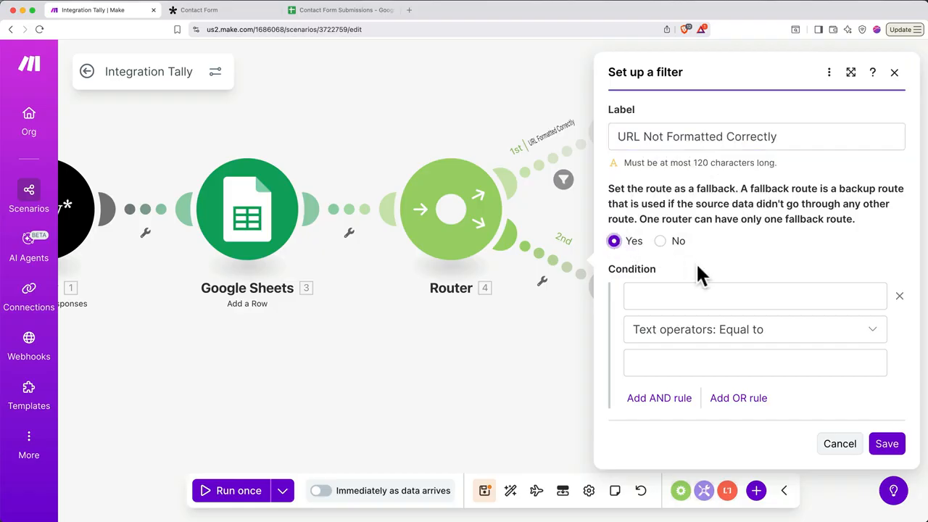
pyautogui.click(887, 444)
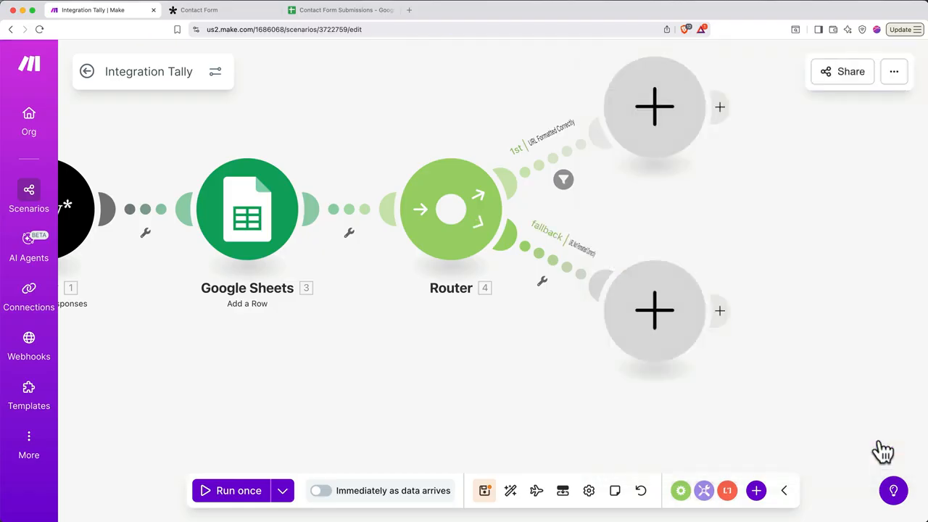
pyautogui.click(470, 491)
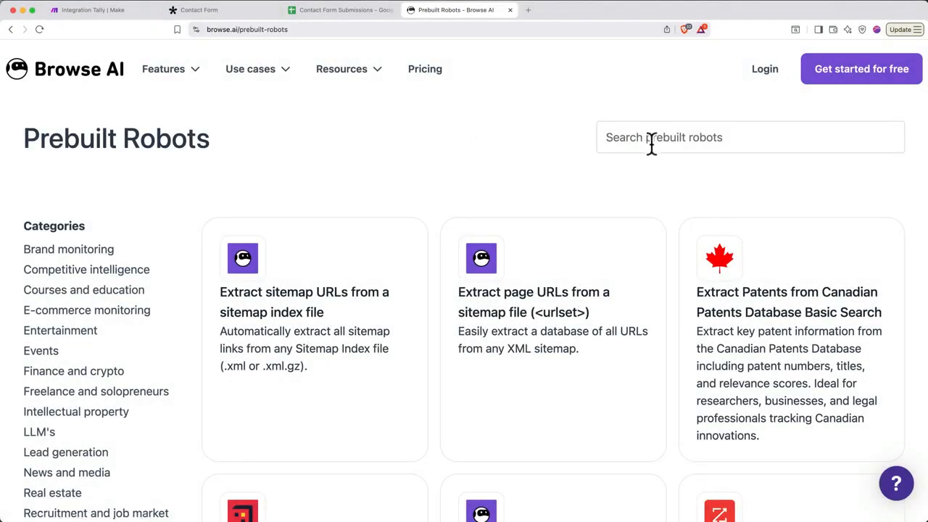
# Search Browse AI's prebuilt robots for "html" and start setup of "Extract HTML code and capture a screenshot from any webpage"
pyautogui.click(650, 144)
pyautogui.write('html')
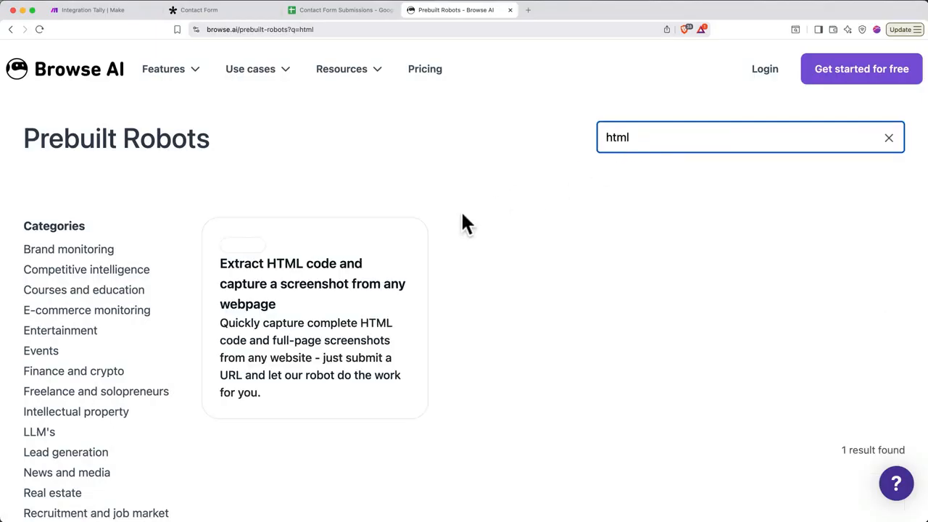
pyautogui.click(384, 298)
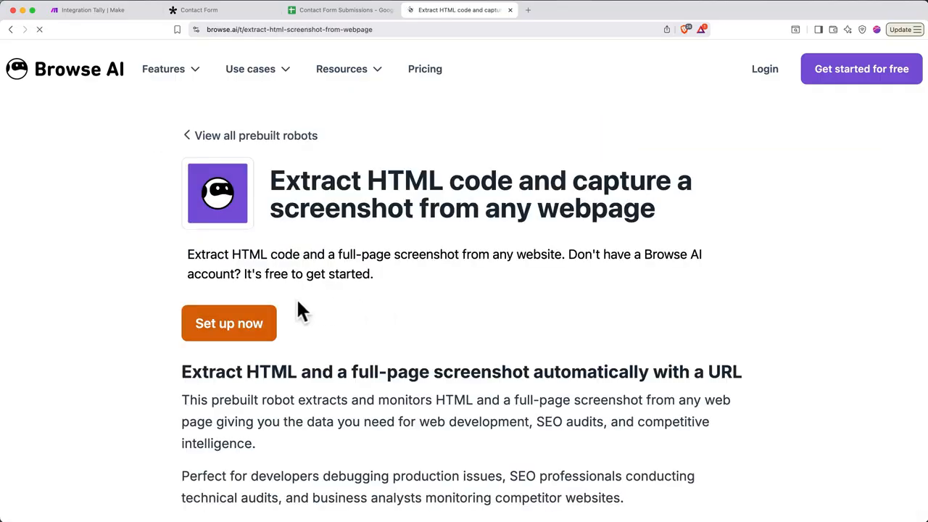
pyautogui.click(251, 327)
# Enter the violinist's website address as the robot's Webpage URL and finish the robot setup
pyautogui.click(354, 367)
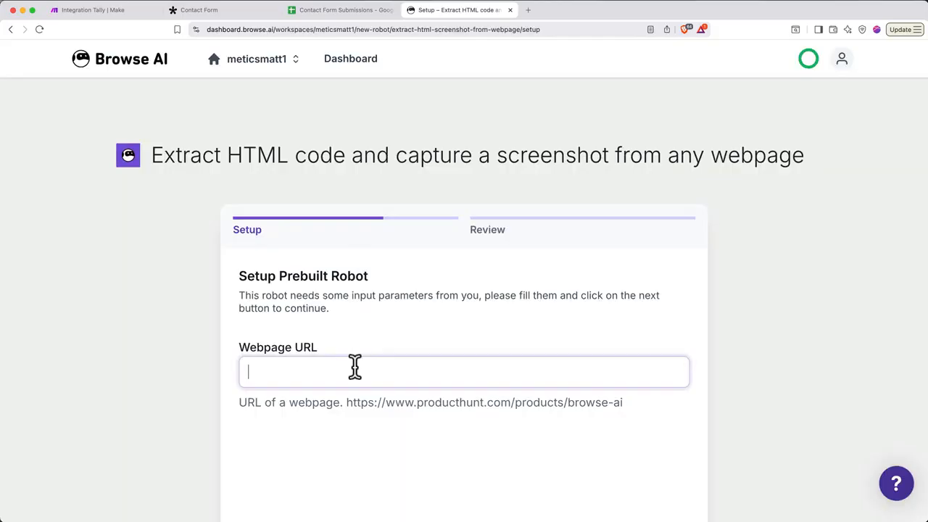
pyautogui.write('http://catherinesmithviolin.com')
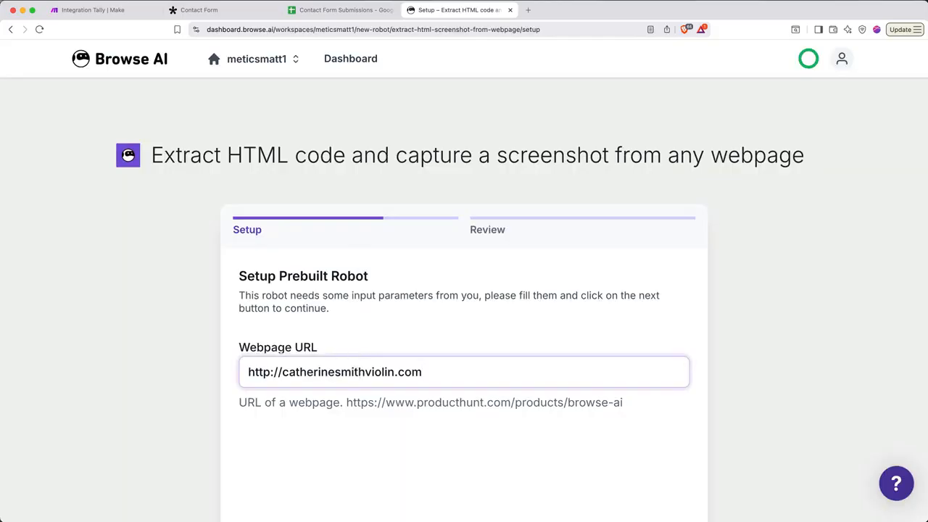
pyautogui.press('Return')
pyautogui.scroll(-3, 464, 420)
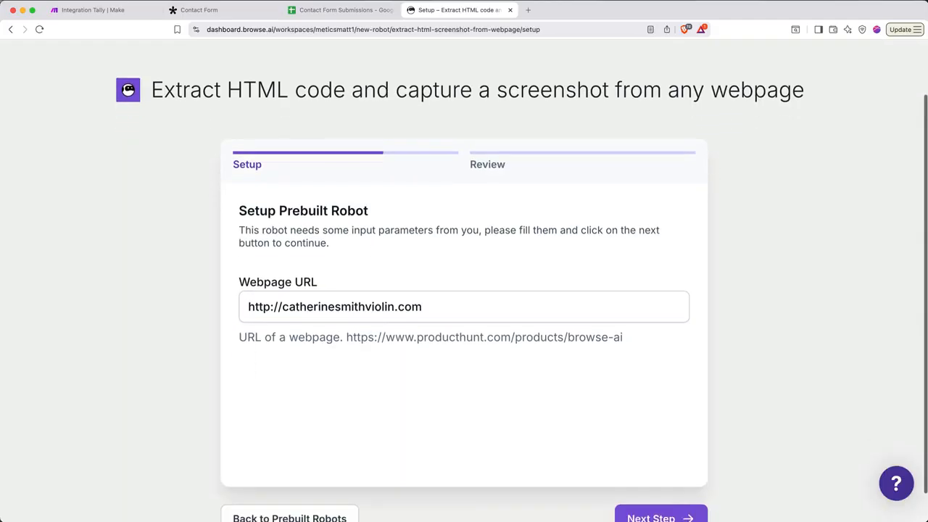
pyautogui.click(650, 485)
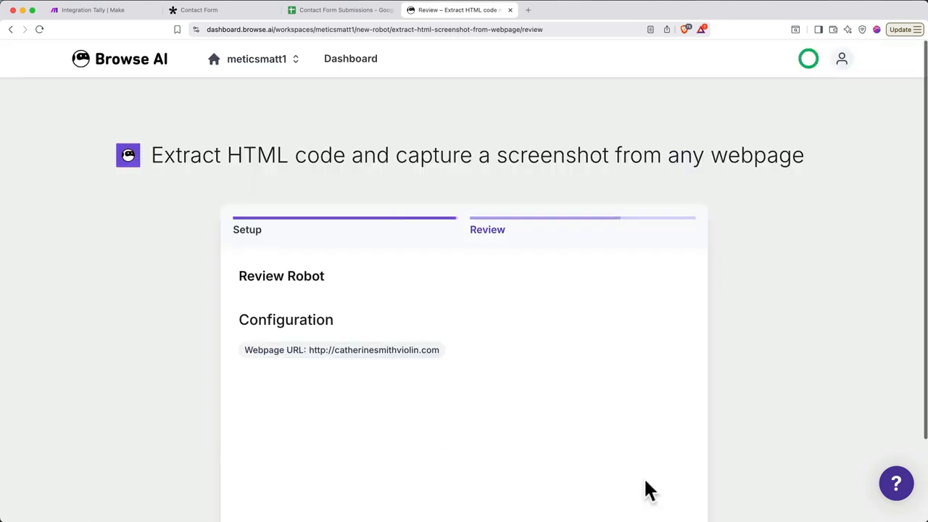
pyautogui.scroll(-2, 616, 486)
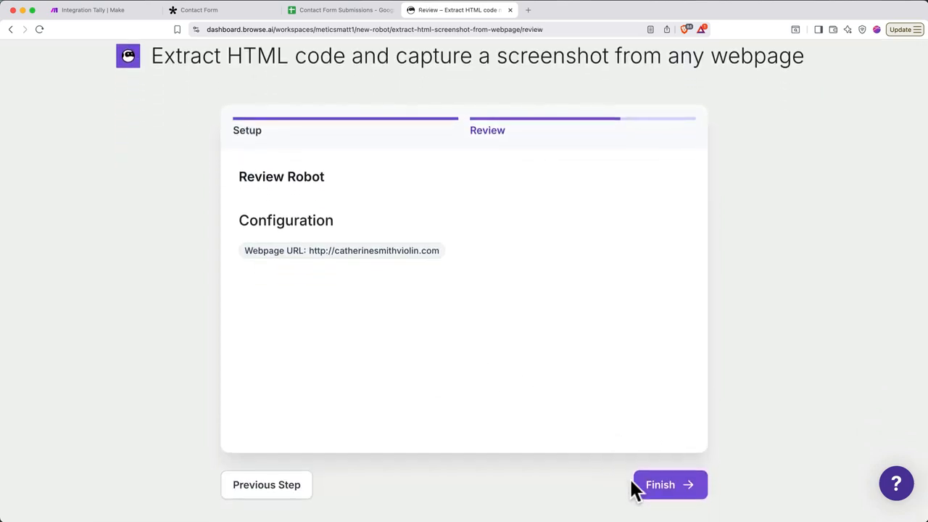
pyautogui.click(658, 493)
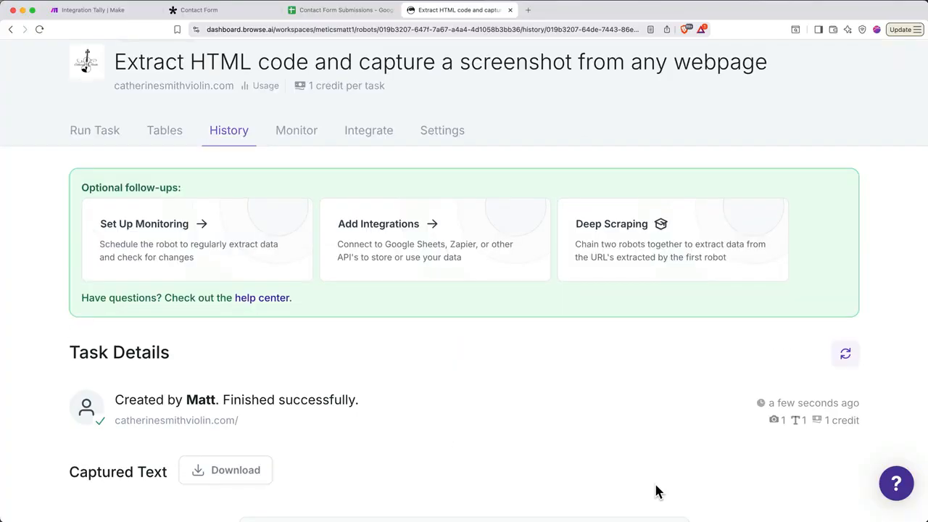
pyautogui.scroll(-5, 656, 492)
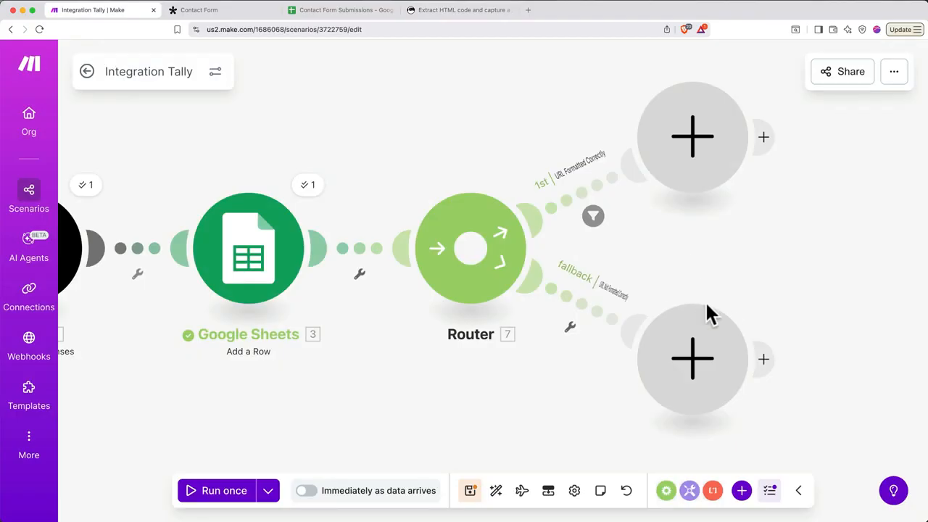
# In Make, add a Browse AI Run a Task module on the fallback route and create its connection as "My Browse AI connection"
pyautogui.click(700, 353)
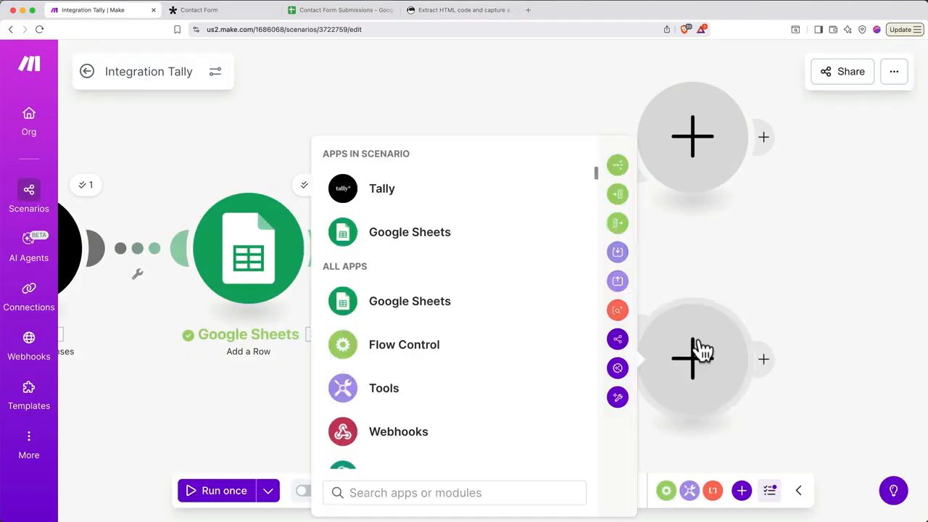
pyautogui.click(497, 487)
pyautogui.write('browse')
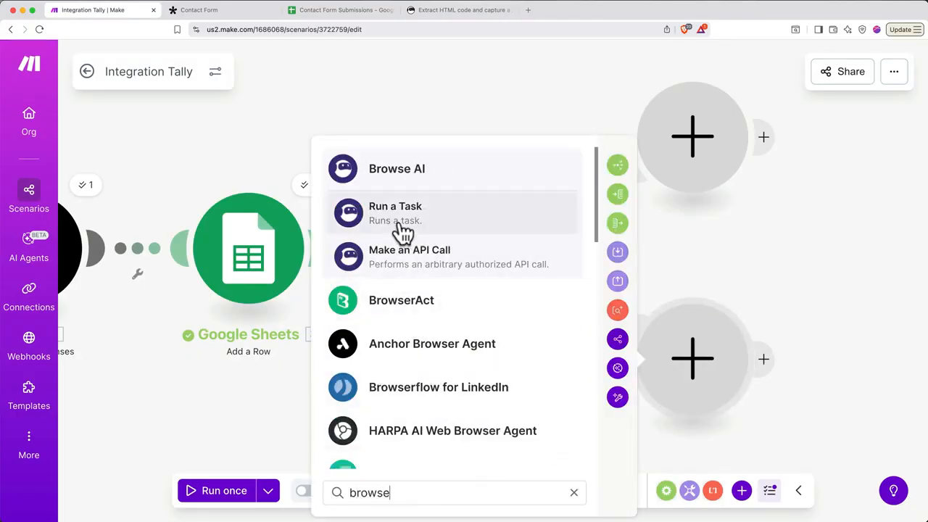
pyautogui.click(397, 213)
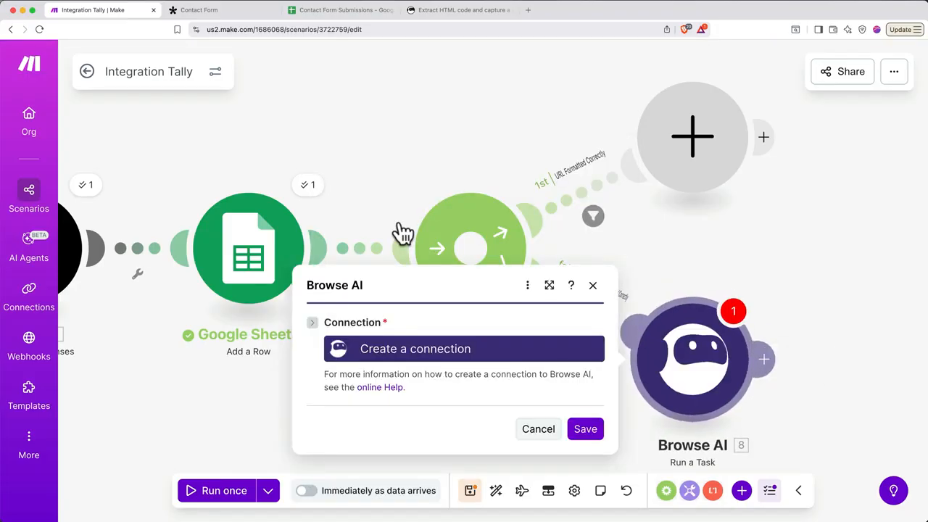
pyautogui.click(407, 351)
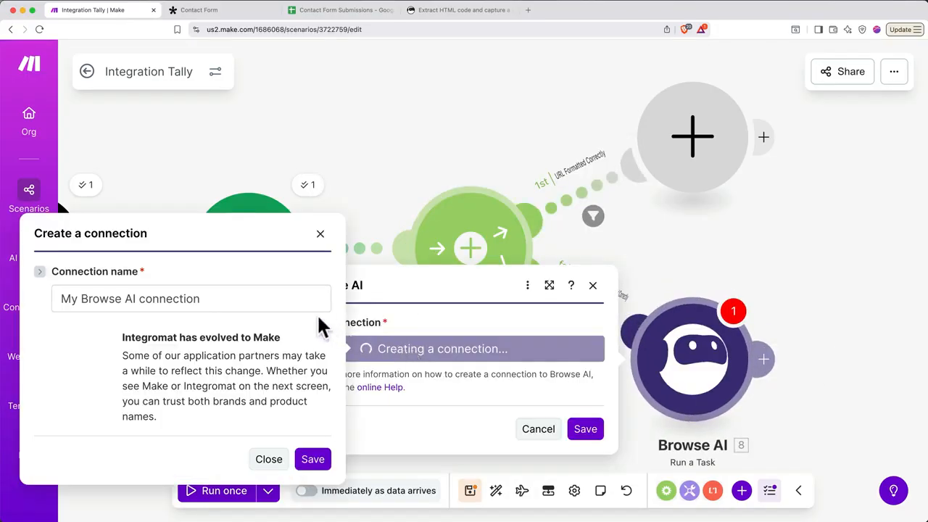
pyautogui.click(316, 464)
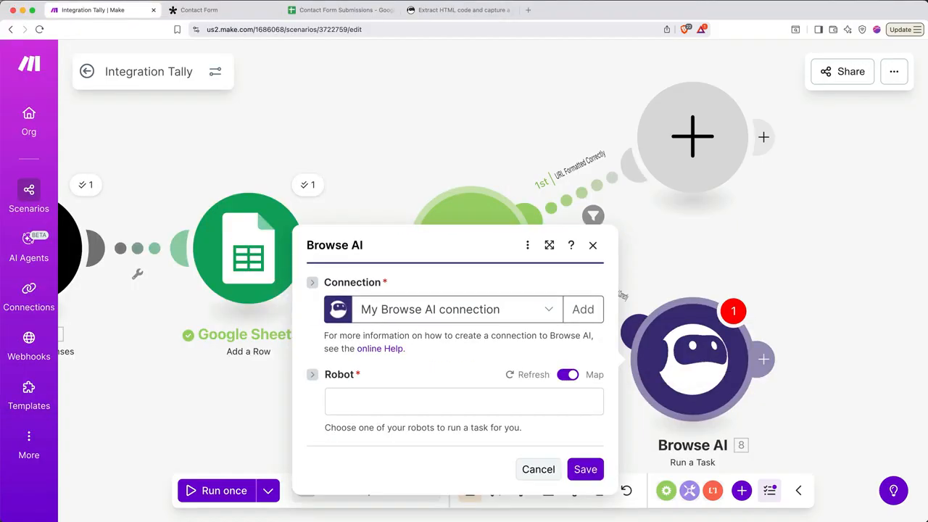
# Turn off mapping for the Robot field and choose the robot that extracts HTML code and captures a screenshot
pyautogui.click(569, 375)
pyautogui.click(495, 403)
pyautogui.click(462, 400)
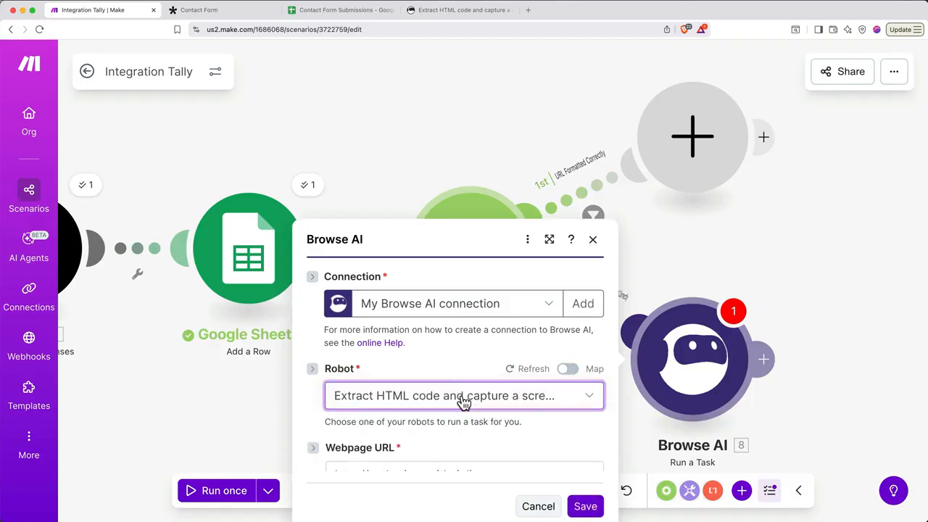
# Replace the Browse AI module's prefilled Webpage URL with Tally's Website or Social Media Link field and save the module
pyautogui.click(518, 441)
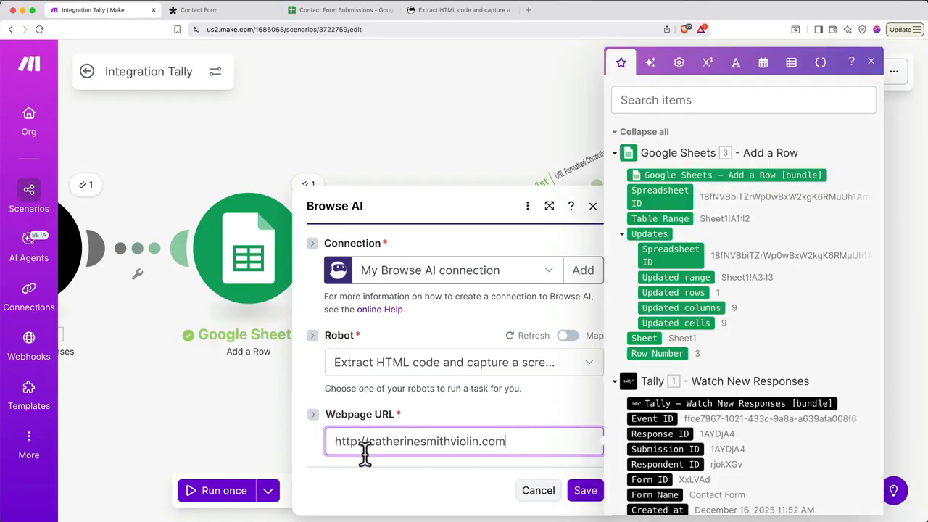
pyautogui.tripleClick(328, 444)
pyautogui.press('BackSpace')
pyautogui.scroll(-3, 695, 448)
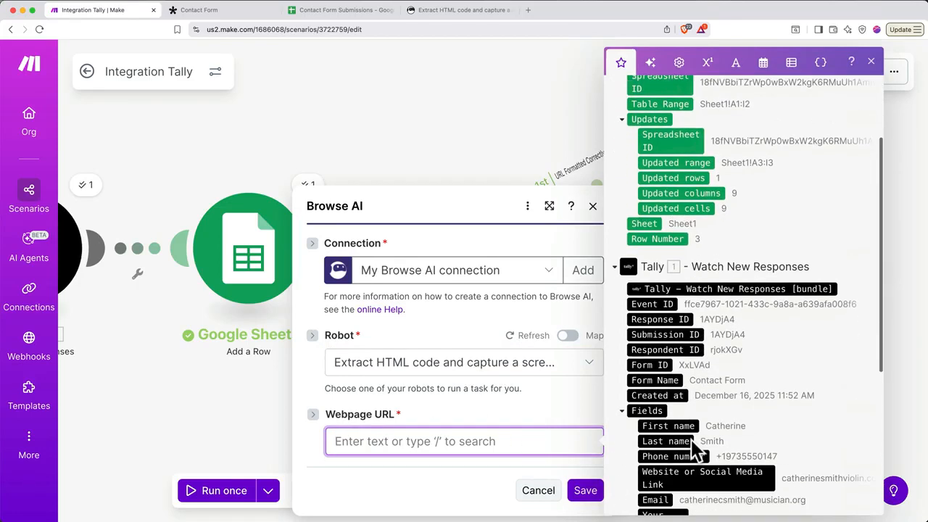
pyautogui.scroll(-2, 694, 448)
pyautogui.click(694, 406)
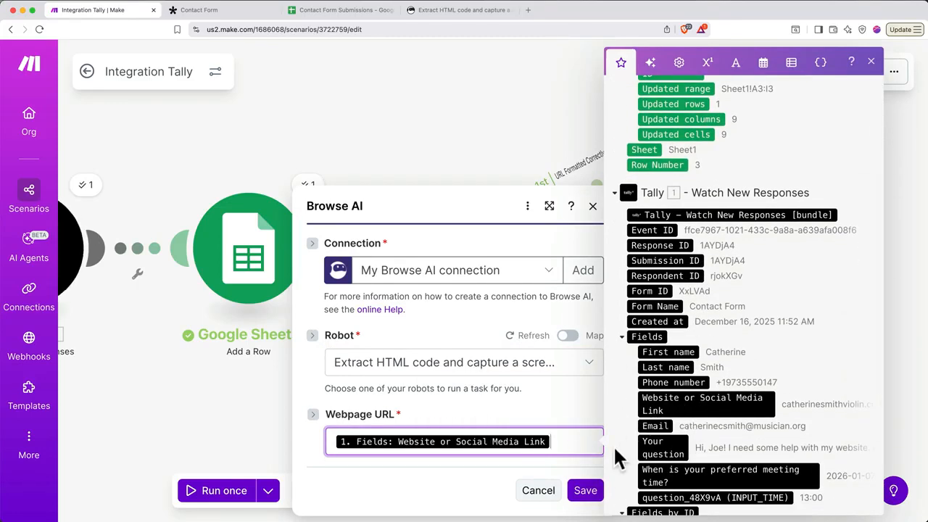
pyautogui.click(585, 491)
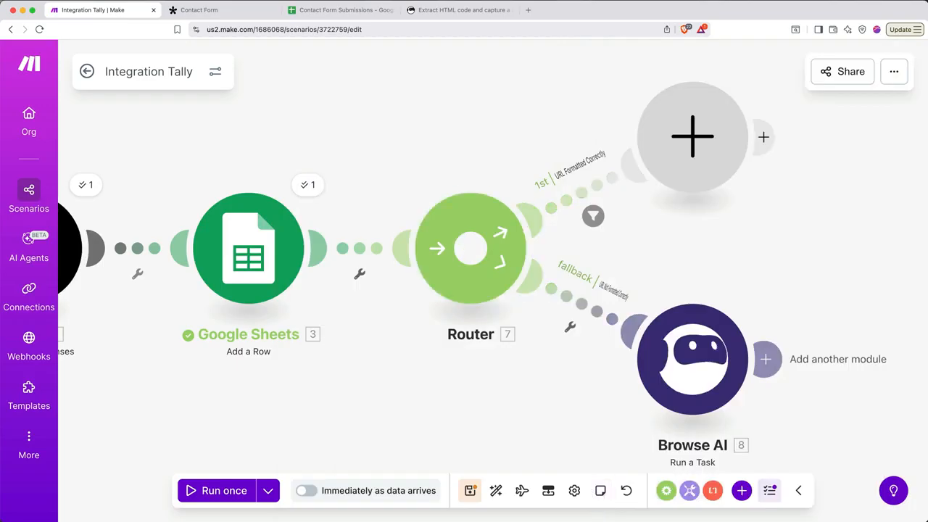
# Run the scenario once with existing data from the 12/18/2025 9:50:40 AM run and check the Browse AI module's result
pyautogui.click(269, 491)
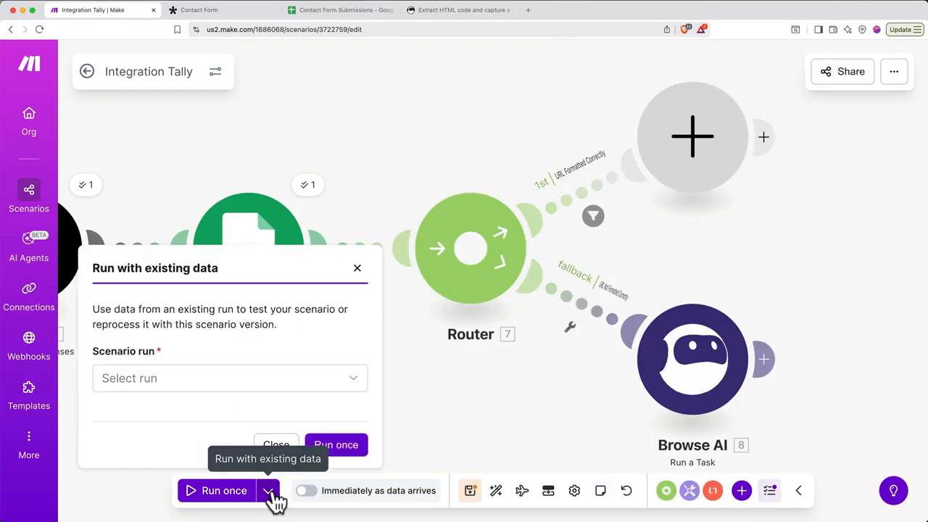
pyautogui.click(236, 380)
pyautogui.click(253, 415)
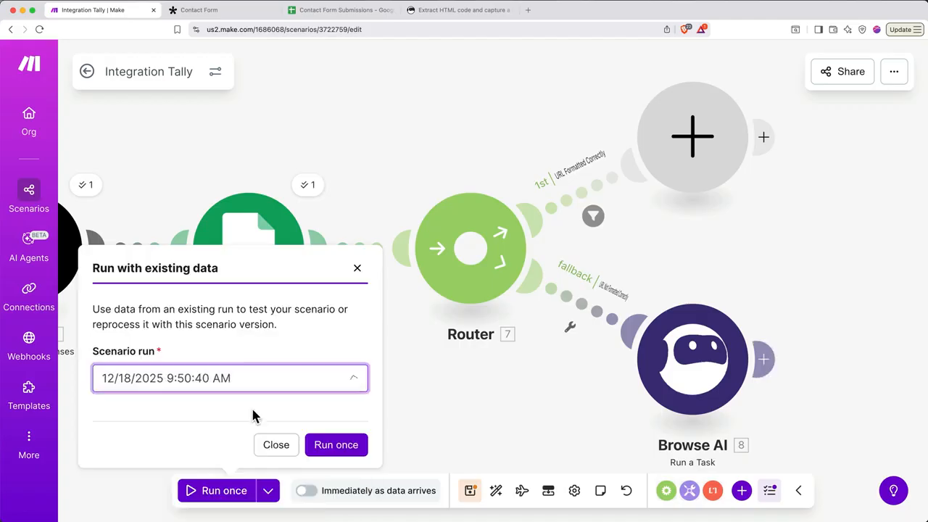
pyautogui.click(327, 446)
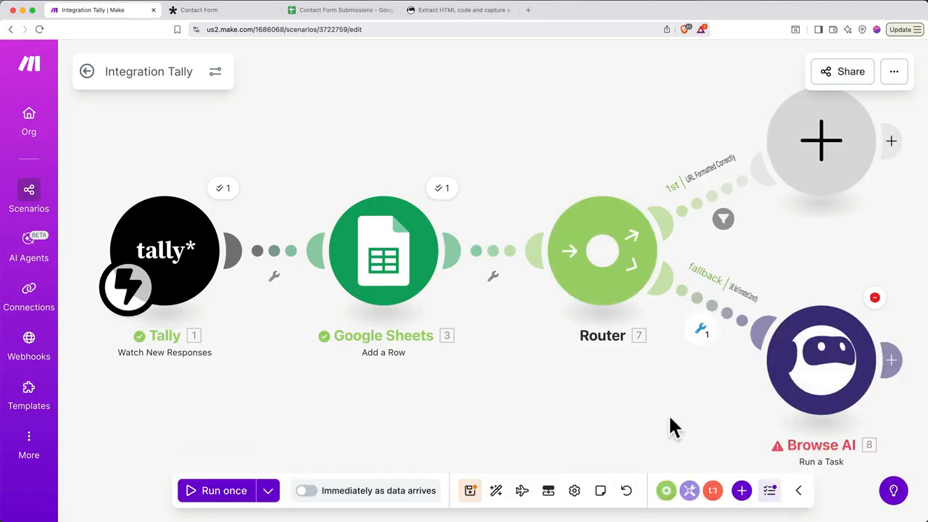
pyautogui.click(876, 299)
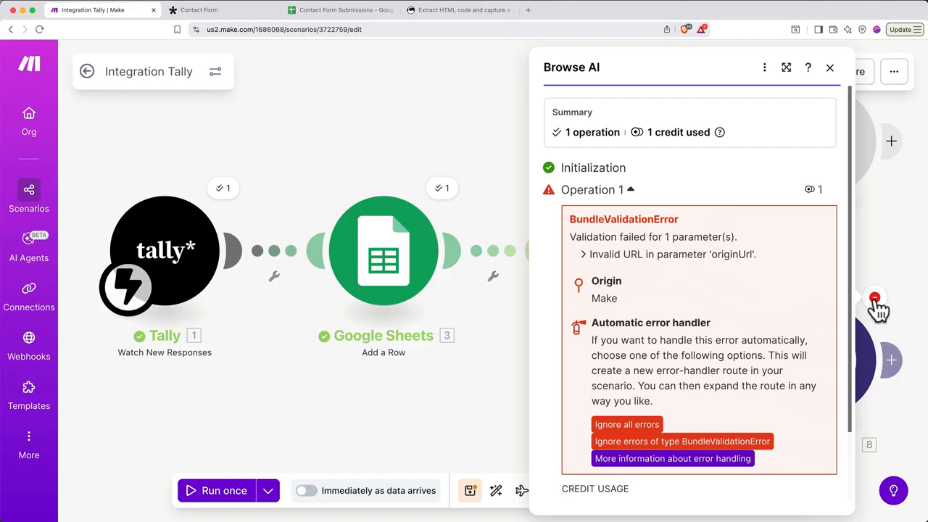
pyautogui.click(876, 301)
pyautogui.click(808, 335)
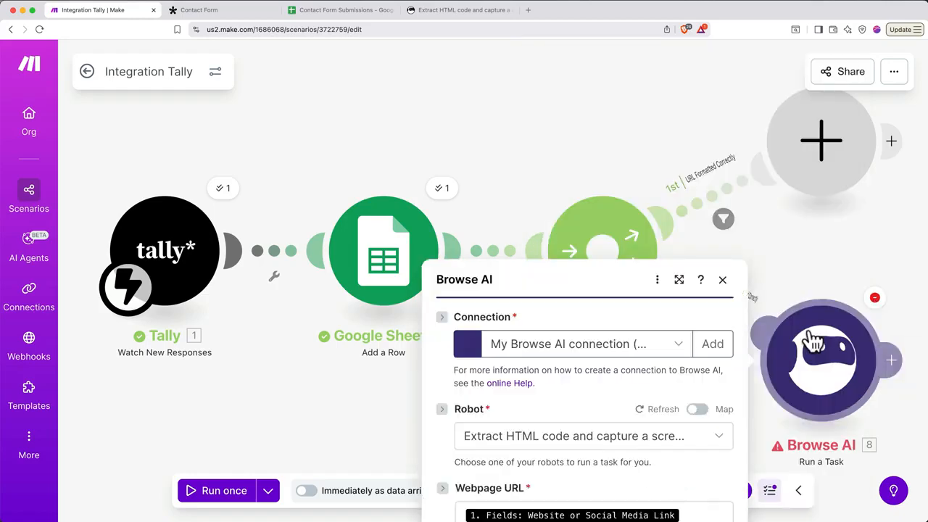
pyautogui.click(694, 438)
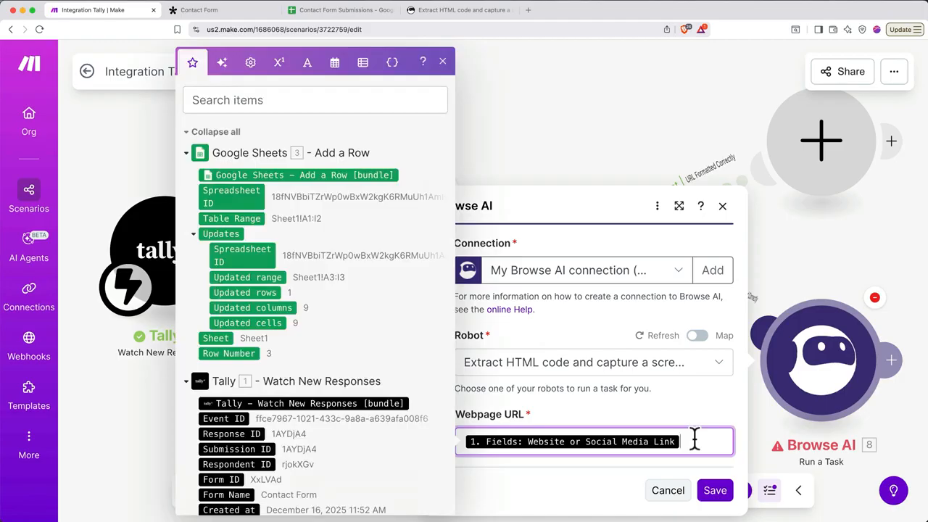
pyautogui.press('Left')
pyautogui.write('http')
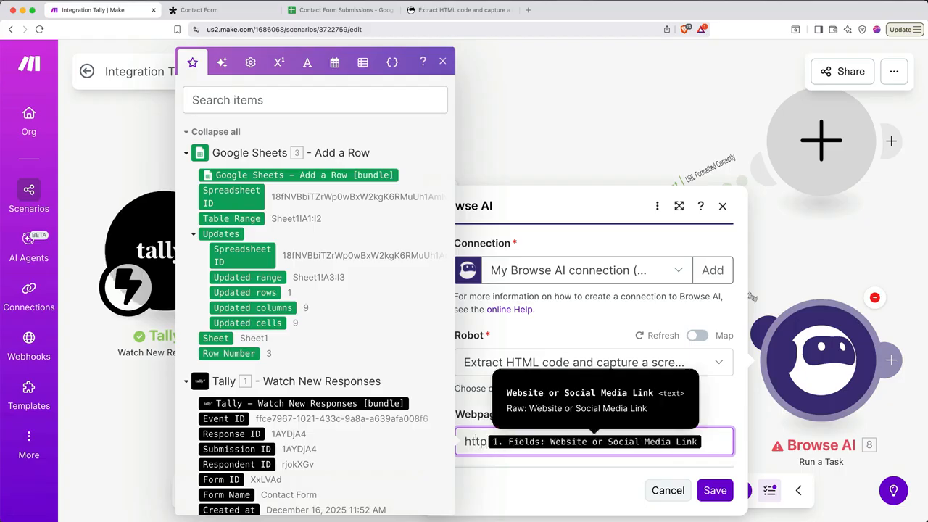
pyautogui.write('://')
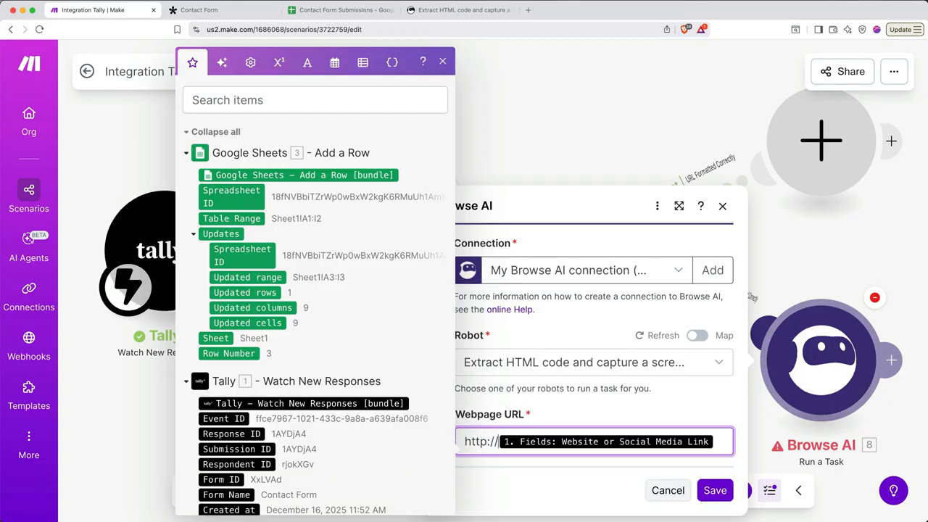
pyautogui.click(711, 420)
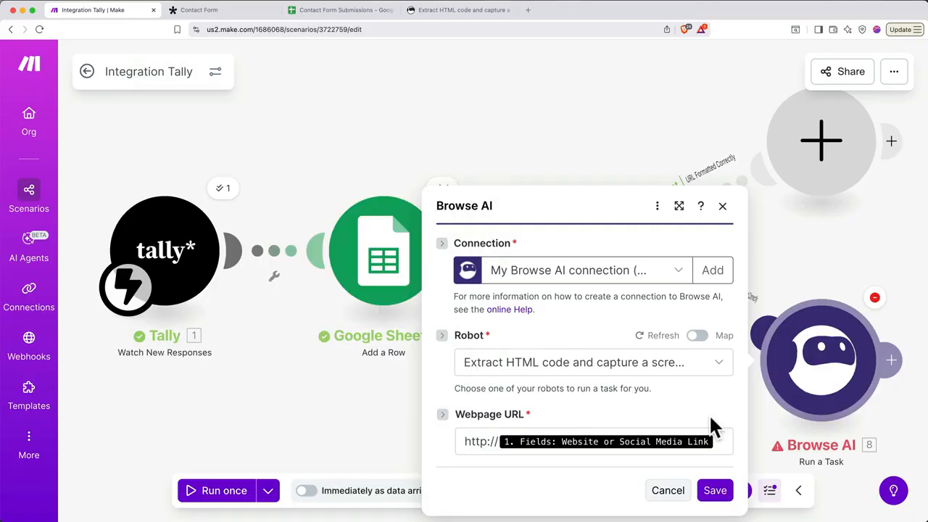
pyautogui.click(714, 490)
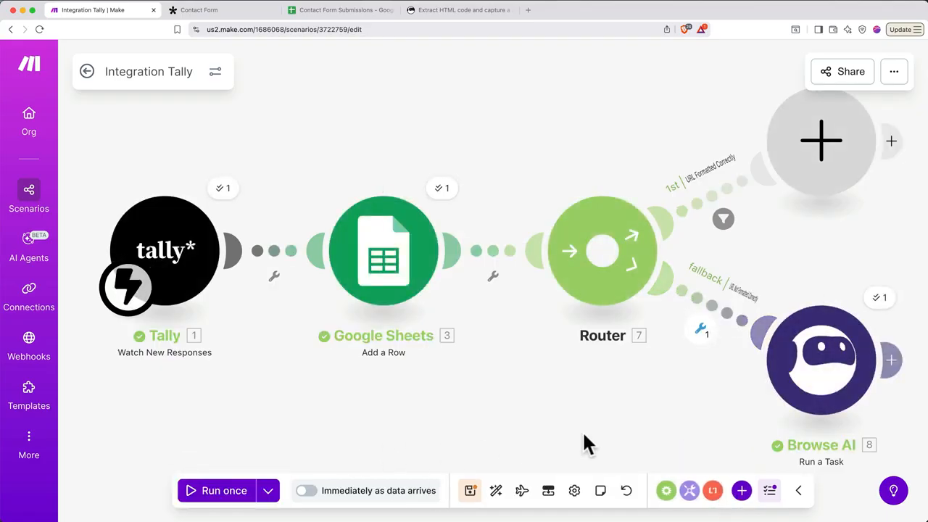
# Examine the input and output bundles of the Browse AI module's latest run
pyautogui.click(880, 304)
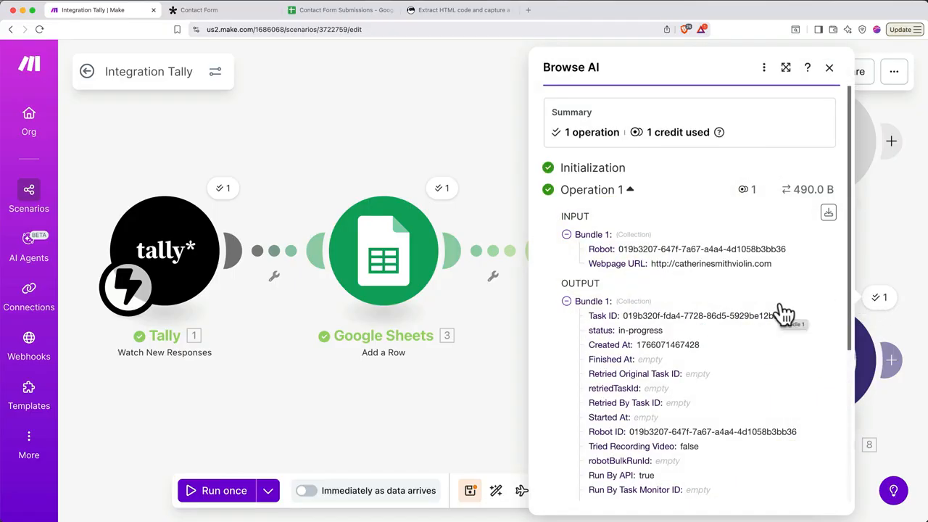
pyautogui.scroll(-5, 785, 314)
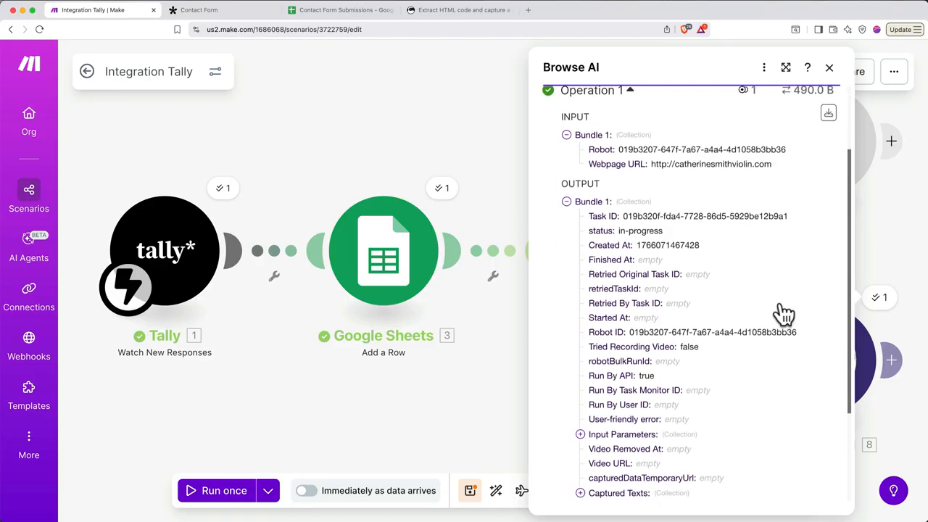
pyautogui.scroll(-1, 785, 313)
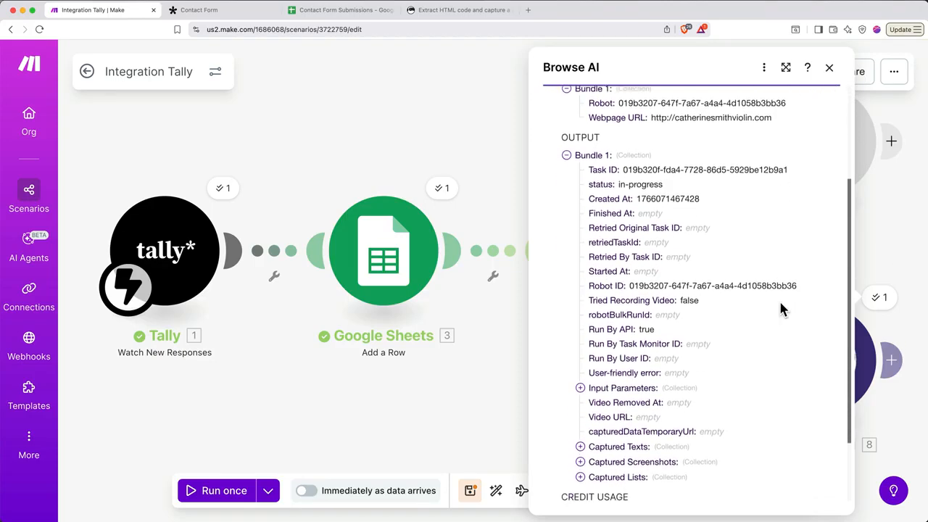
pyautogui.press('Escape')
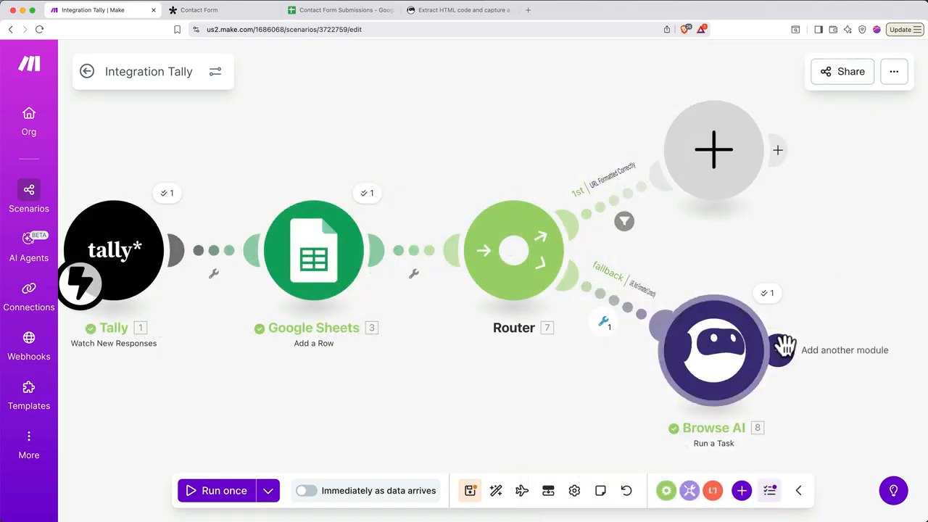
# Add a Google Sheets Update a Row module after Browse AI, targeting Sheet1 of the Contact Form Submissions spreadsheet
pyautogui.click(784, 346)
pyautogui.click(533, 242)
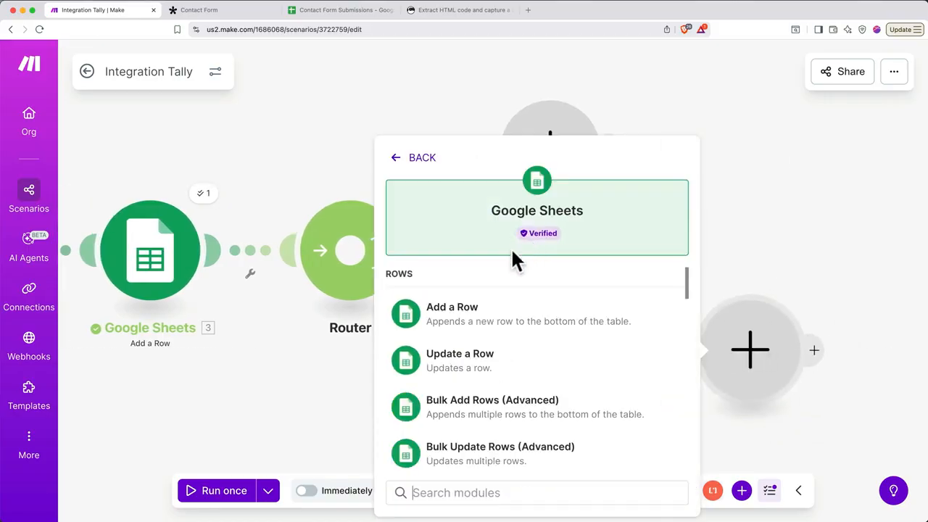
pyautogui.click(471, 367)
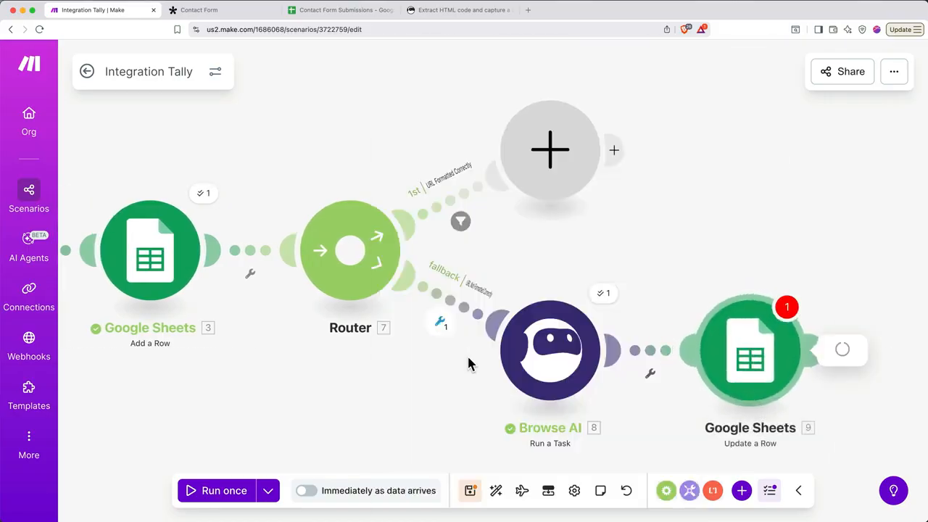
pyautogui.click(474, 443)
pyautogui.click(473, 485)
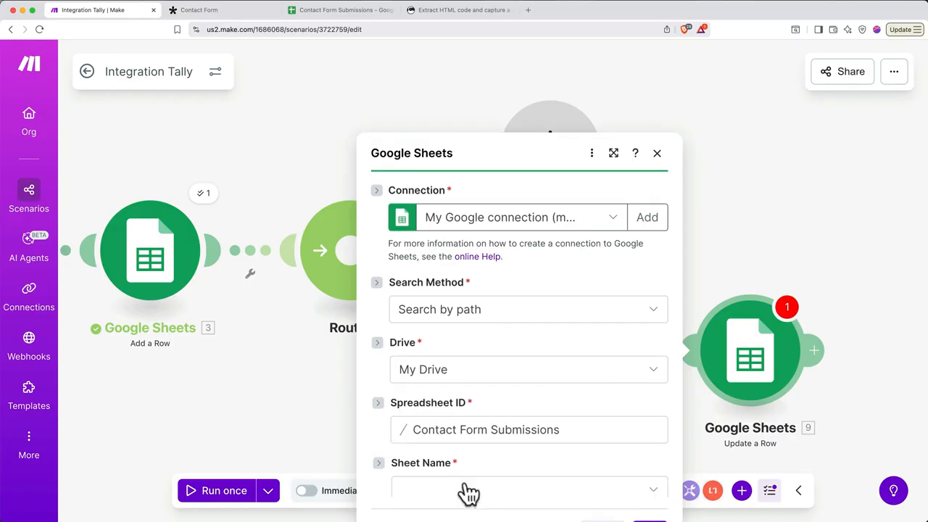
pyautogui.click(467, 446)
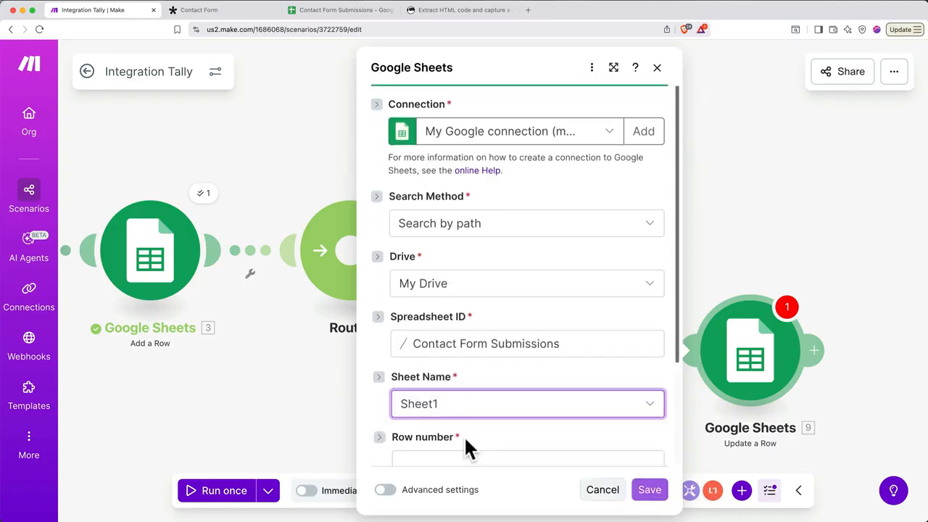
# Map the Row number to the Row Number output of the Google Sheets Add a Row module
pyautogui.scroll(-2, 464, 435)
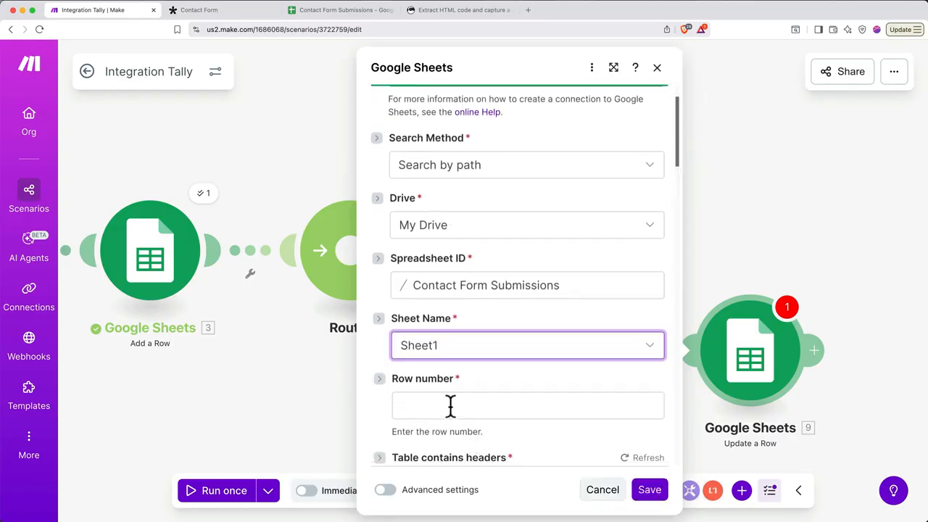
pyautogui.click(451, 406)
pyautogui.scroll(-10, 321, 387)
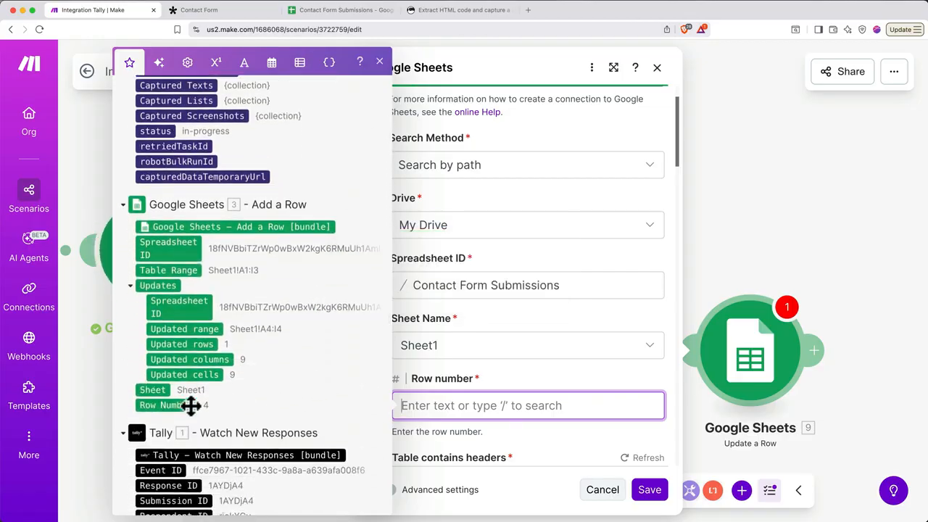
pyautogui.moveTo(190, 406); pyautogui.dragTo(440, 403)
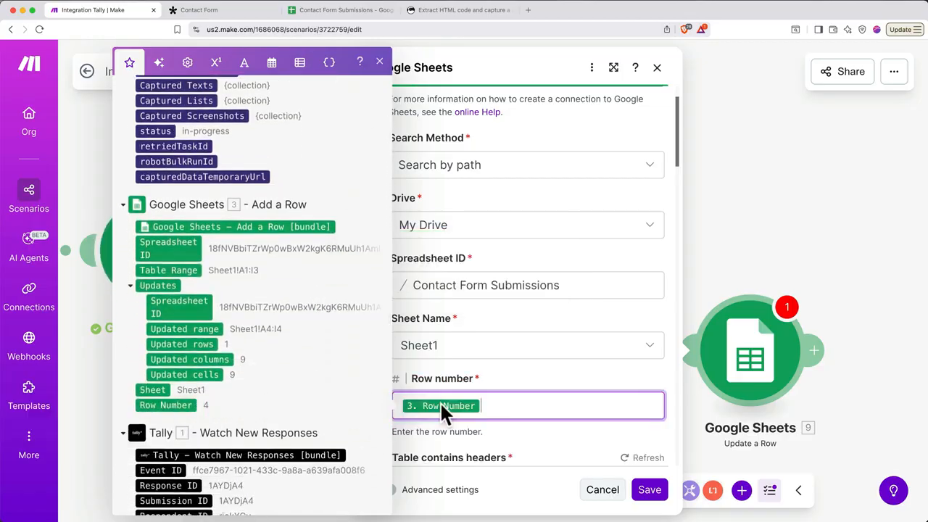
pyautogui.click(551, 433)
# Map Browse AI's Task ID to column J of the updated row and save the Google Sheets module
pyautogui.scroll(-10, 551, 432)
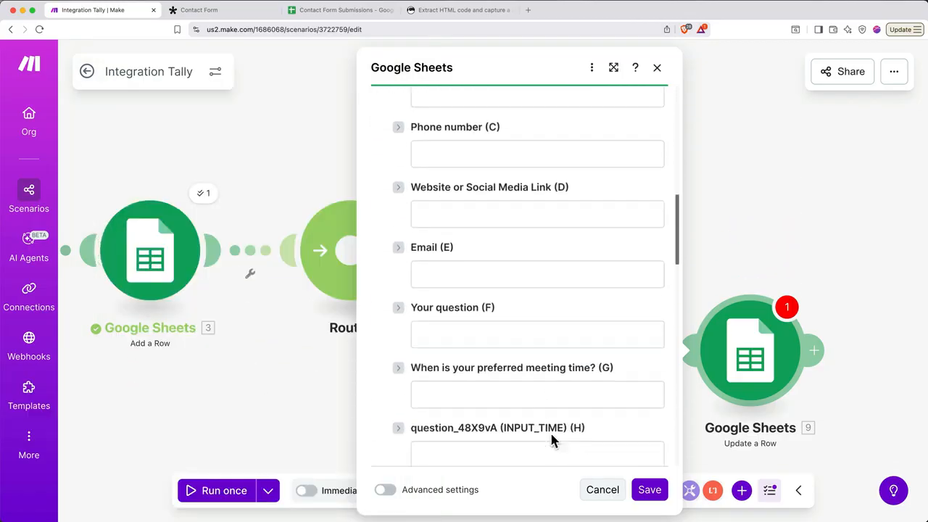
pyautogui.scroll(-5, 551, 432)
pyautogui.click(503, 400)
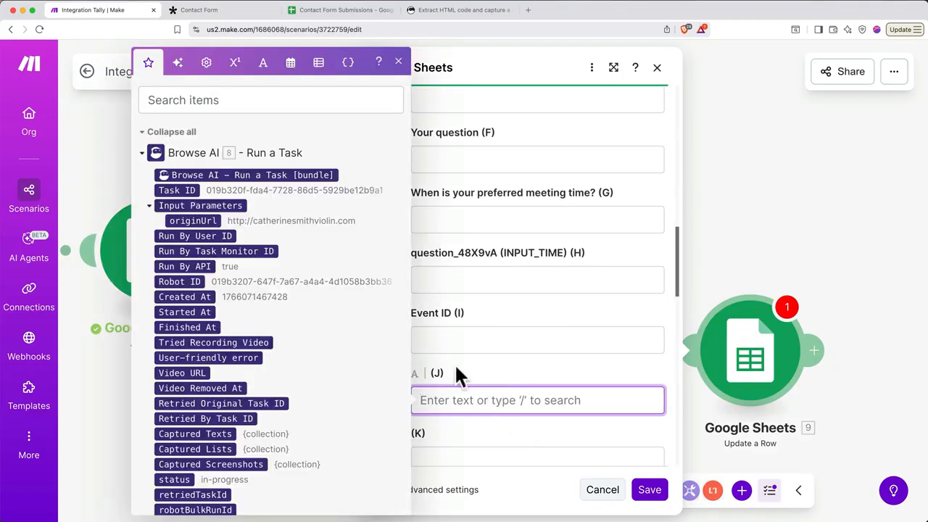
pyautogui.moveTo(177, 190); pyautogui.dragTo(378, 325)
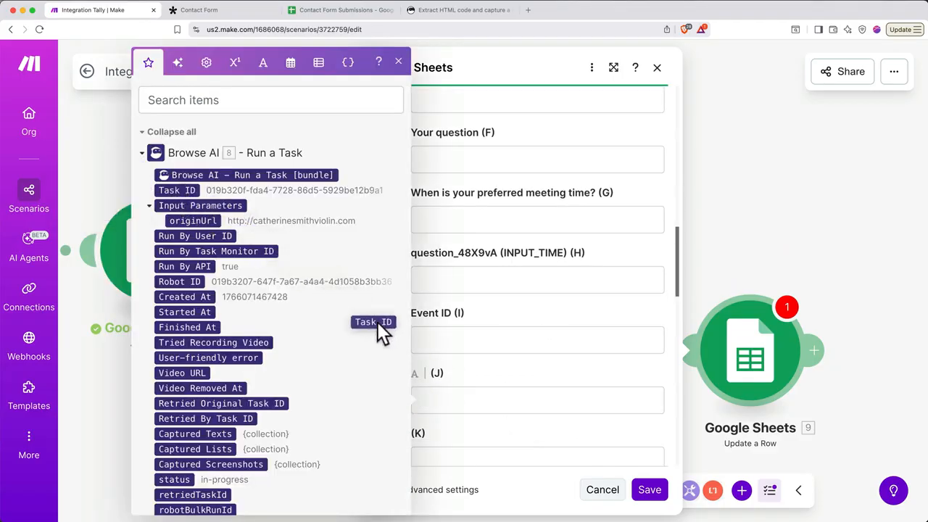
pyautogui.moveTo(458, 399); pyautogui.dragTo(459, 401)
pyautogui.click(472, 427)
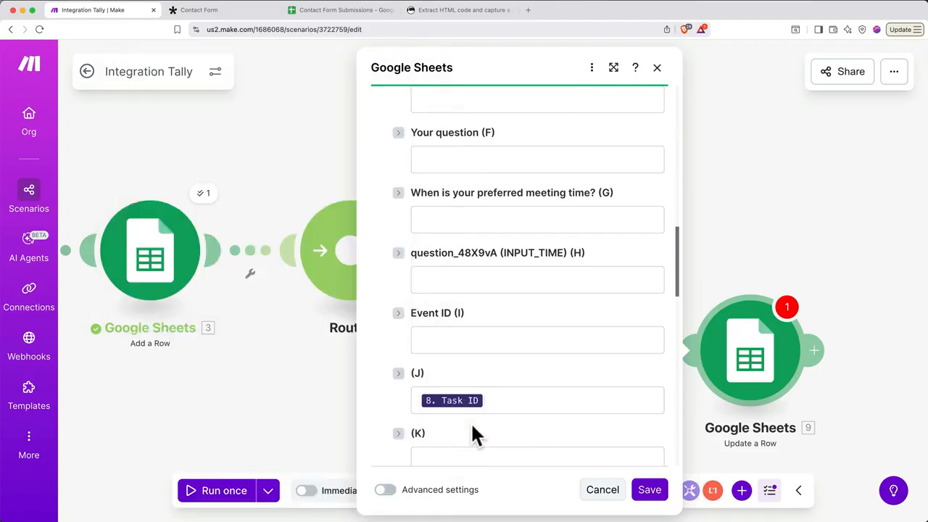
pyautogui.click(651, 493)
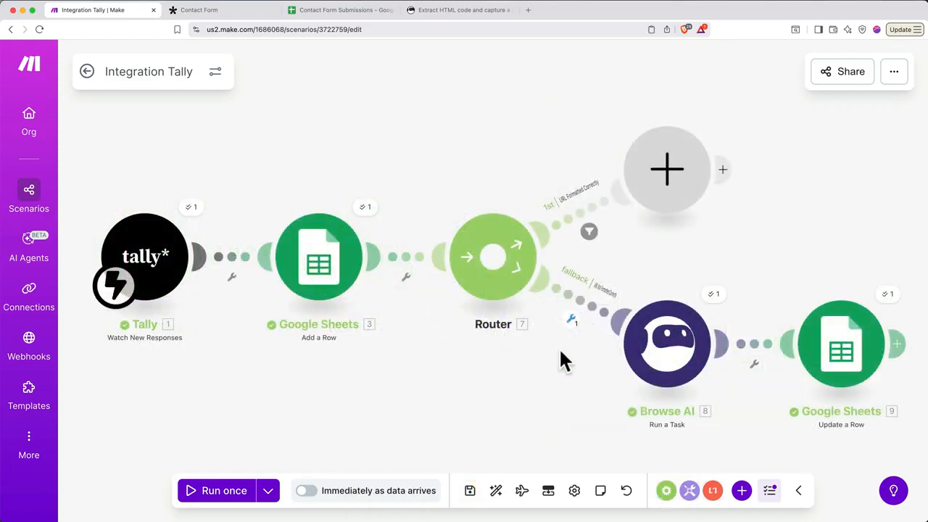
# Add a Browse AI Run a Task module on the URL Formatted Correctly route, using the unmapped HTML-extraction and screenshot robot
pyautogui.click(660, 201)
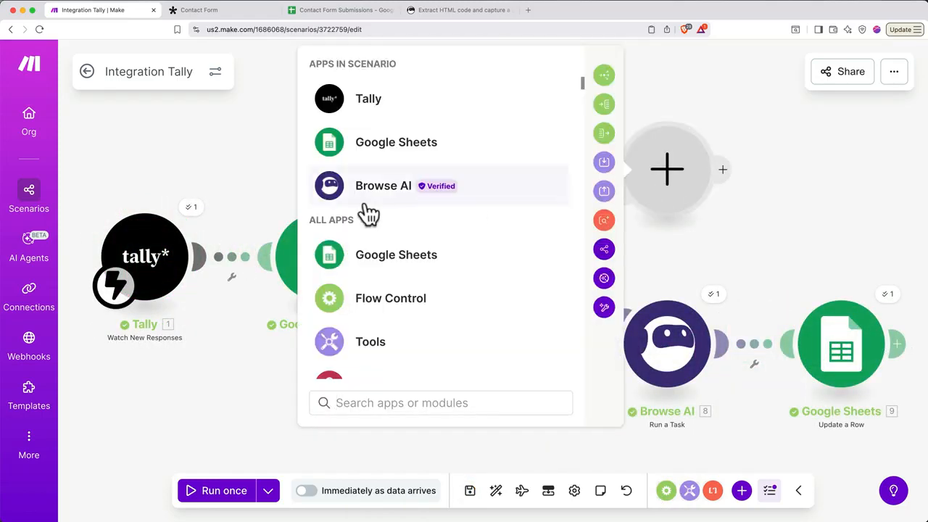
pyautogui.click(367, 206)
pyautogui.click(370, 276)
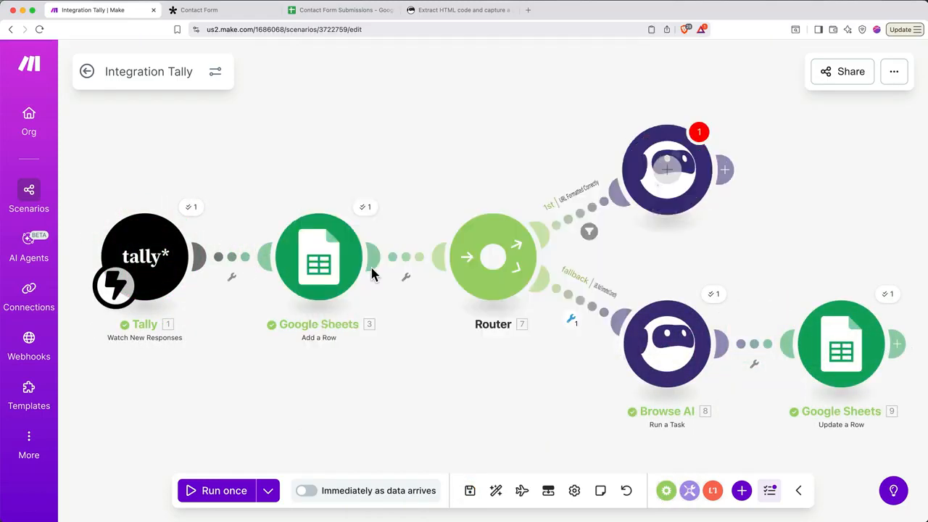
pyautogui.click(557, 197)
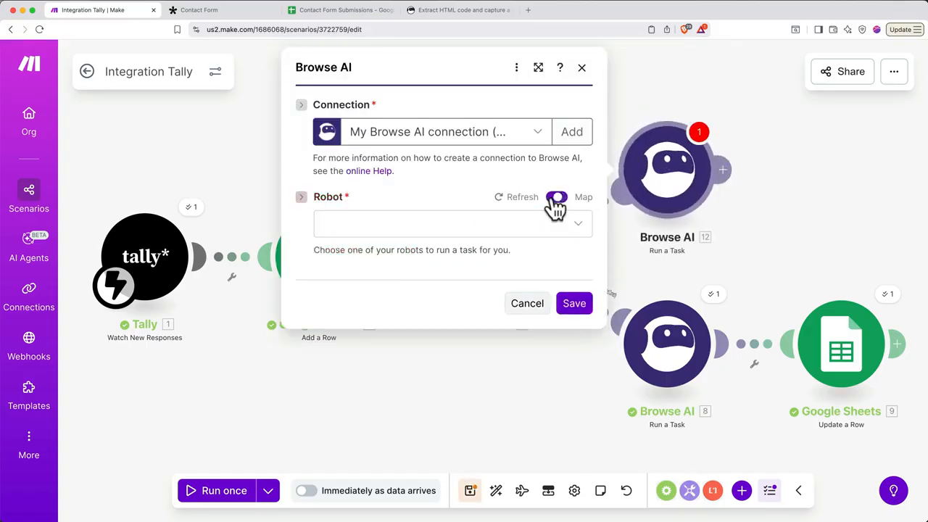
pyautogui.click(521, 225)
pyautogui.click(445, 259)
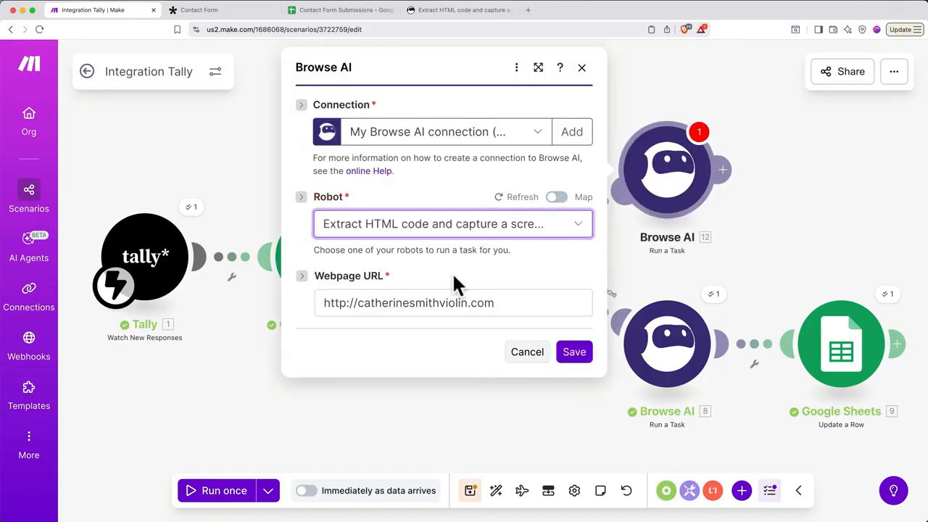
# Map the Webpage URL of the new Browse AI module to Tally's Website or Social Media Link field and save the module
pyautogui.tripleClick(479, 301)
pyautogui.press('BackSpace')
pyautogui.scroll(-3, 674, 327)
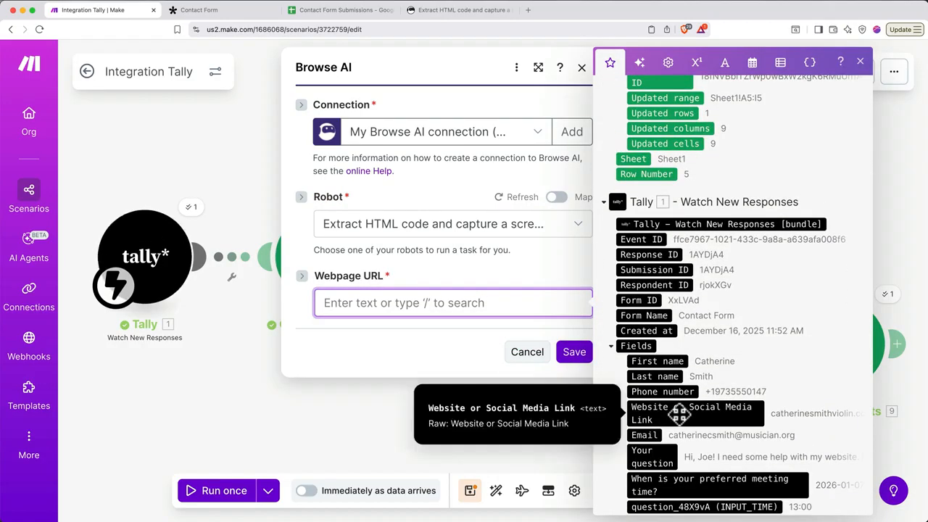
pyautogui.click(680, 412)
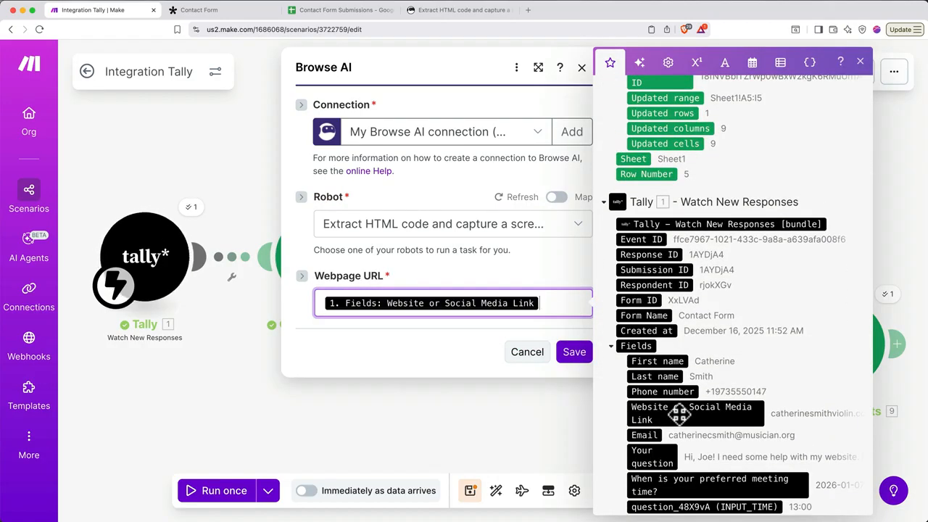
pyautogui.click(457, 335)
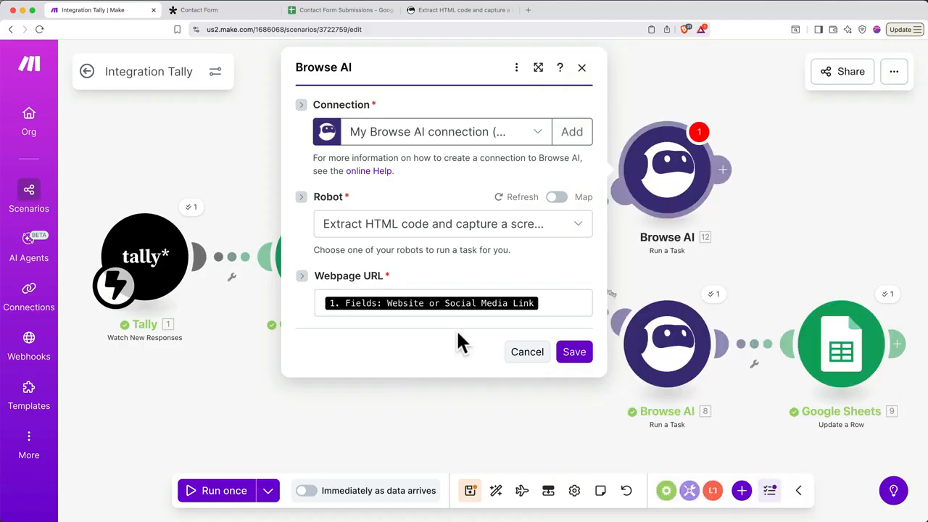
pyautogui.click(574, 352)
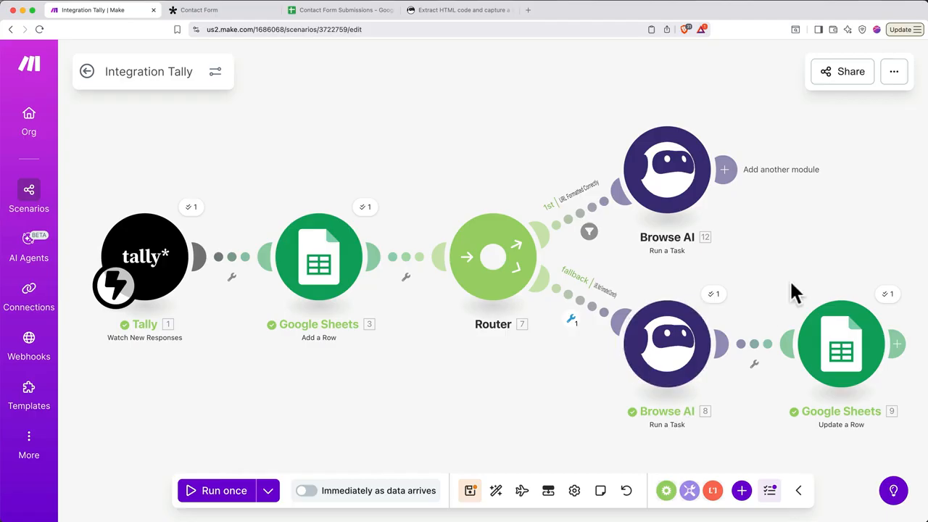
# Duplicate the Google Sheets Update a Row module and connect the copy after Browse AI on the URL Formatted Correctly route
pyautogui.click(841, 348)
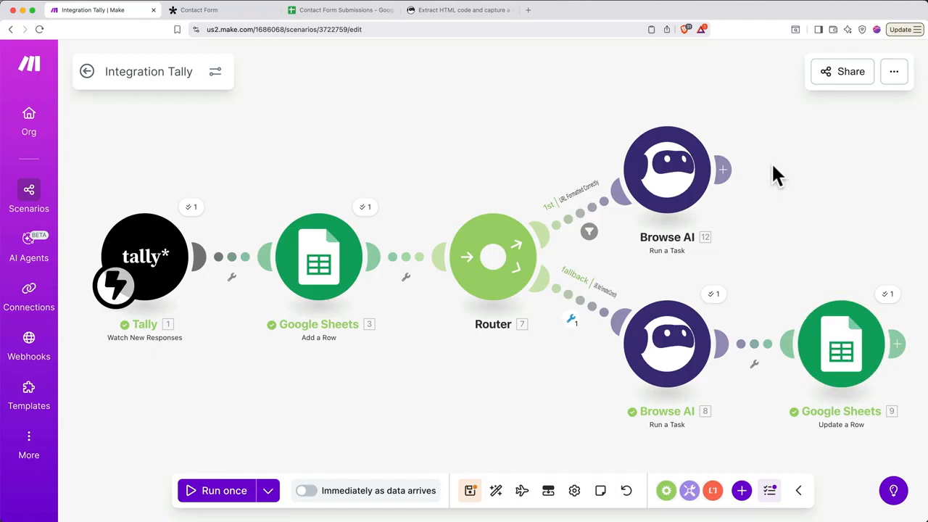
pyautogui.press('super+v')
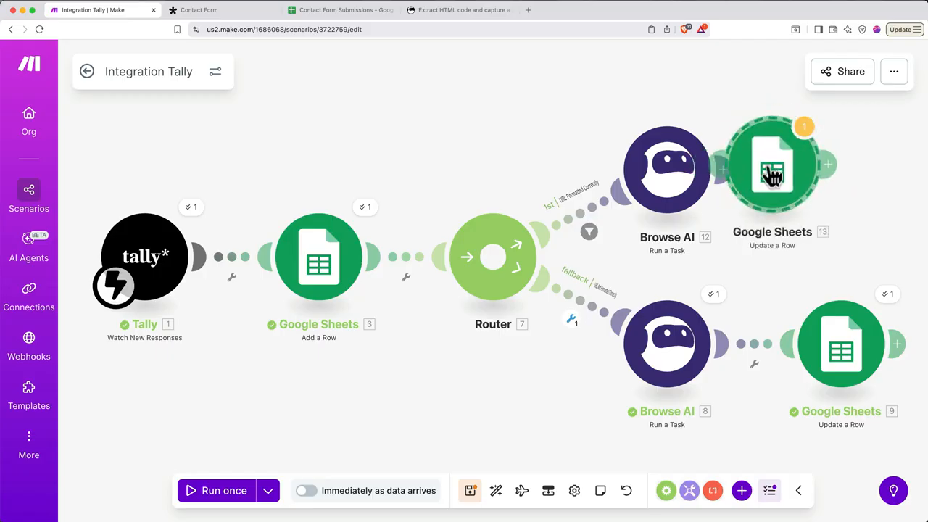
pyautogui.moveTo(773, 174); pyautogui.dragTo(830, 177)
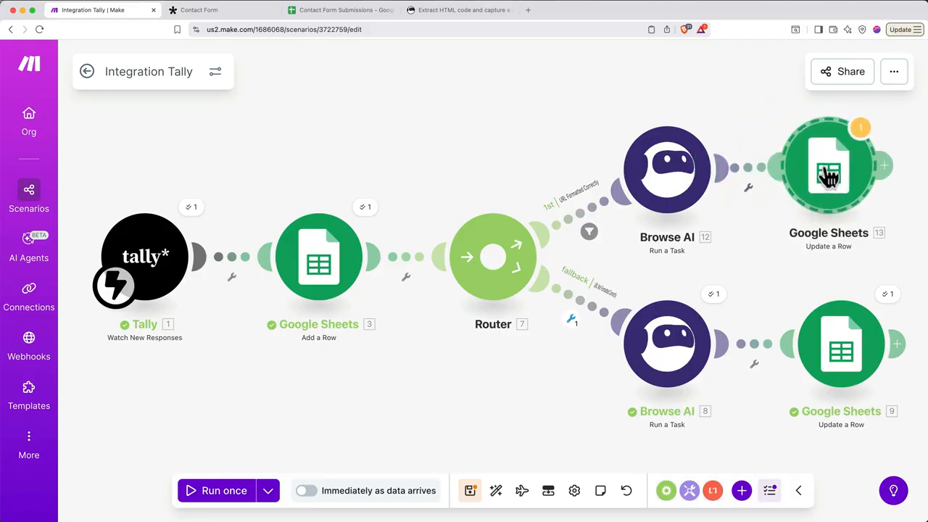
# Replace the column J mapping in the copied Google Sheets module with Task ID from Browse AI module 12 and save it
pyautogui.click(834, 173)
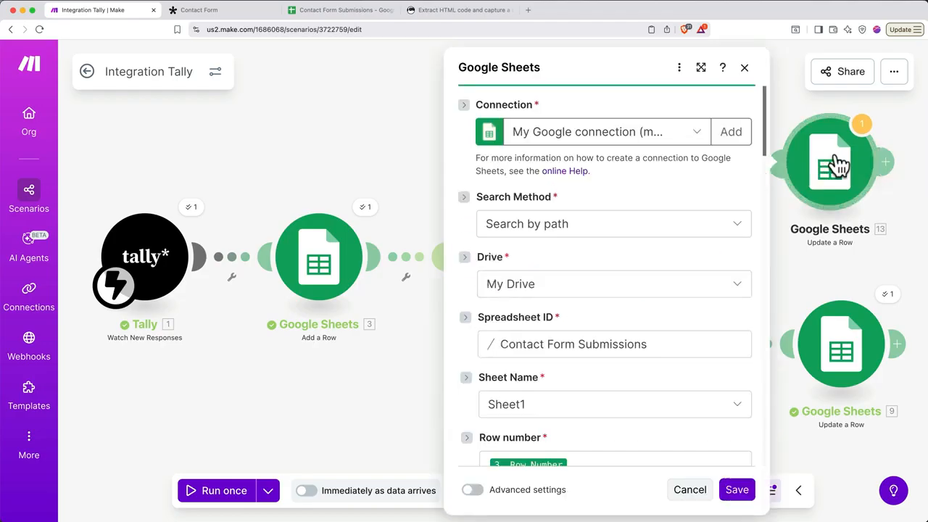
pyautogui.scroll(-3, 707, 290)
pyautogui.scroll(-10, 704, 287)
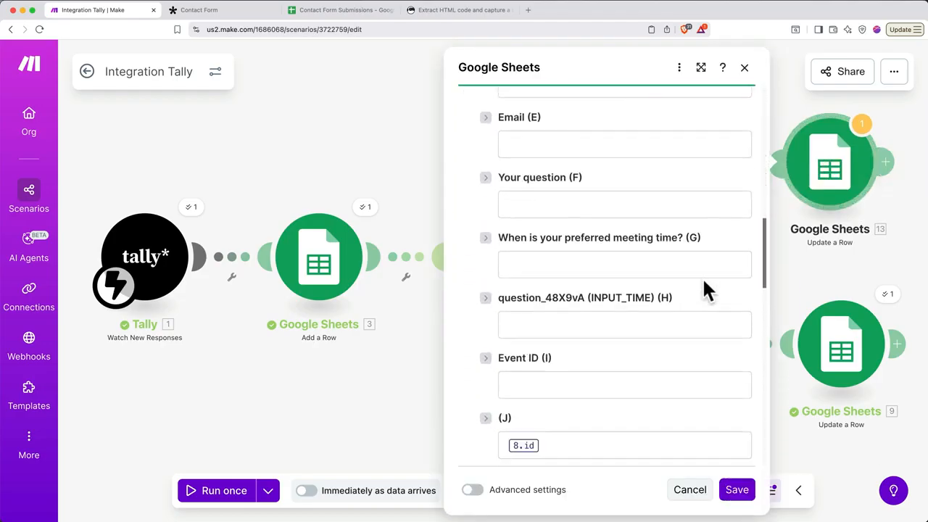
pyautogui.scroll(-1, 703, 280)
pyautogui.click(673, 290)
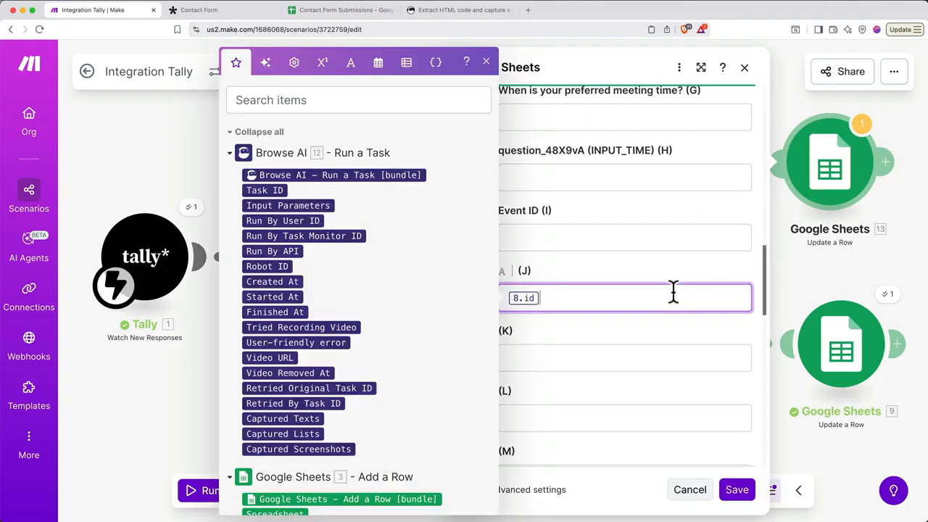
pyautogui.press('BackSpace')
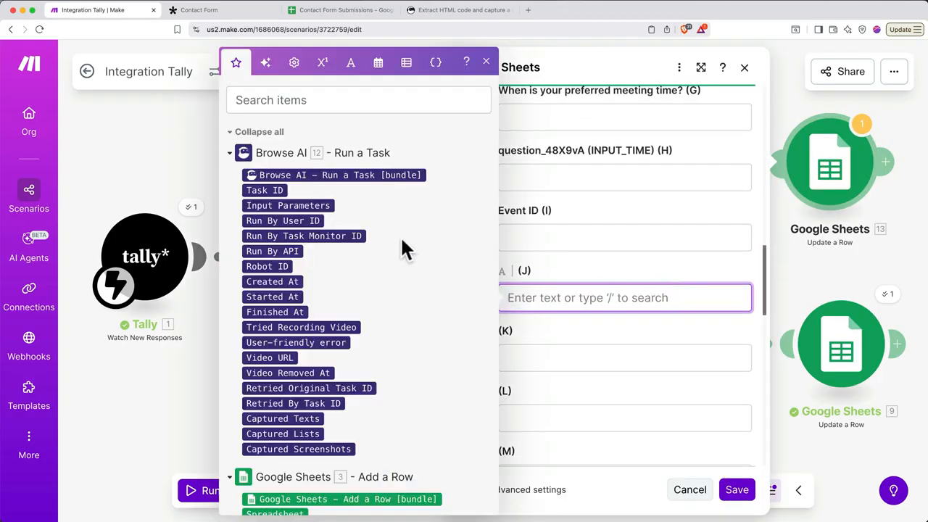
pyautogui.click(274, 191)
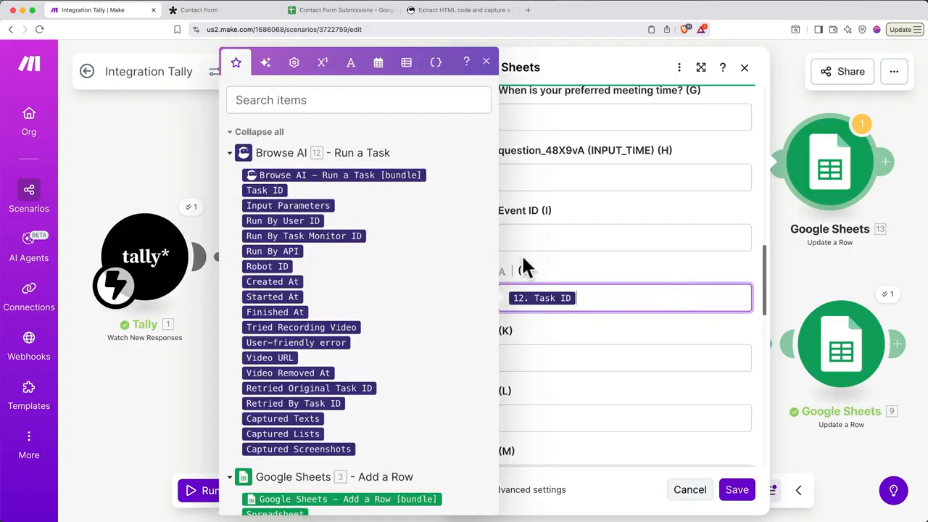
pyautogui.click(586, 275)
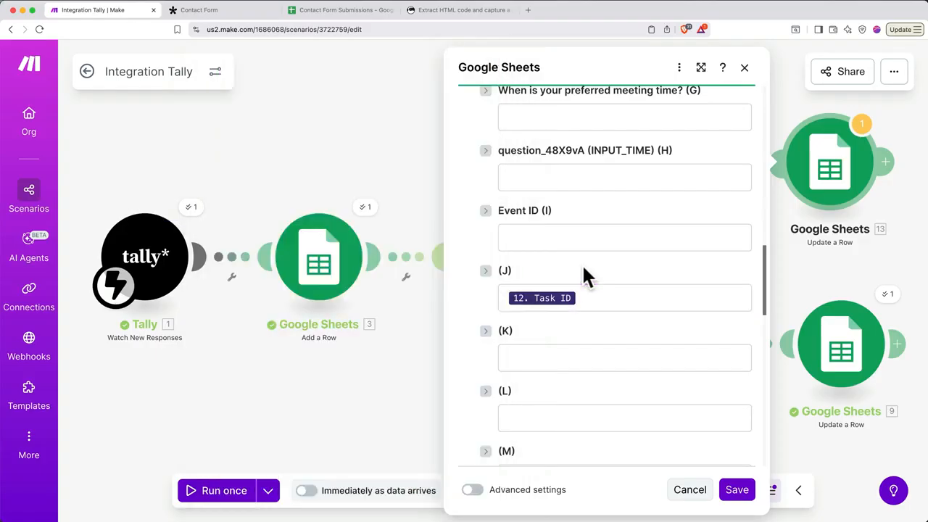
pyautogui.click(738, 491)
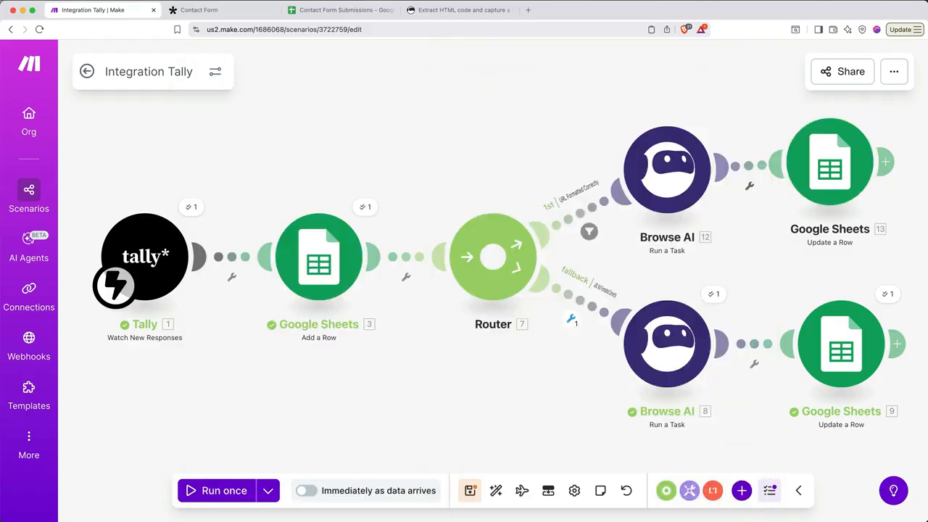
# Auto-align the modules of the Integration Tally scenario and save the scenario
pyautogui.click(496, 493)
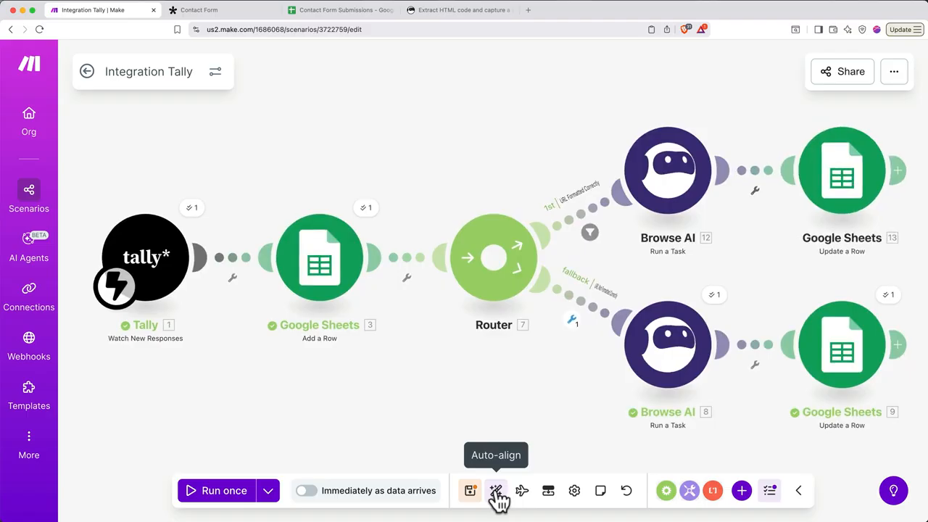
pyautogui.click(471, 491)
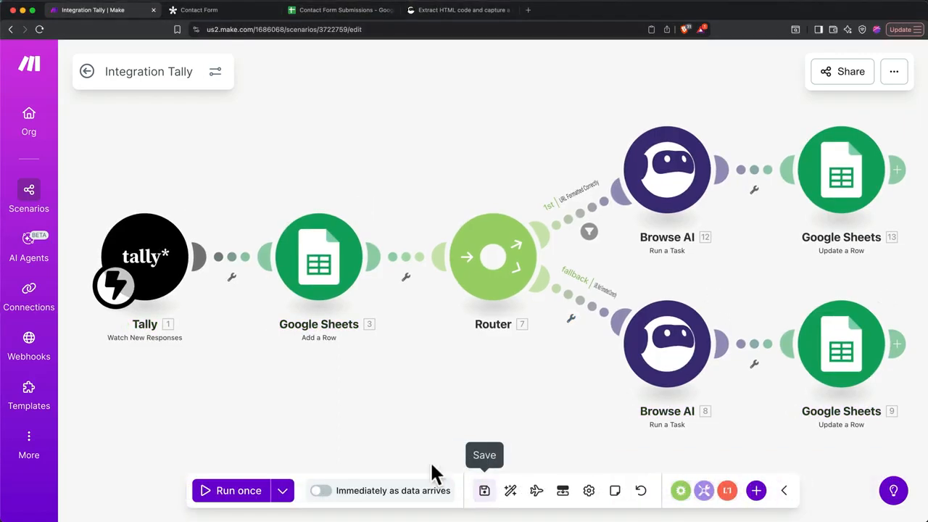
# Create a new scenario in a separate browser tab, starting with Browse AI's Watch Task Execution Finished trigger
pyautogui.rightClick(29, 187)
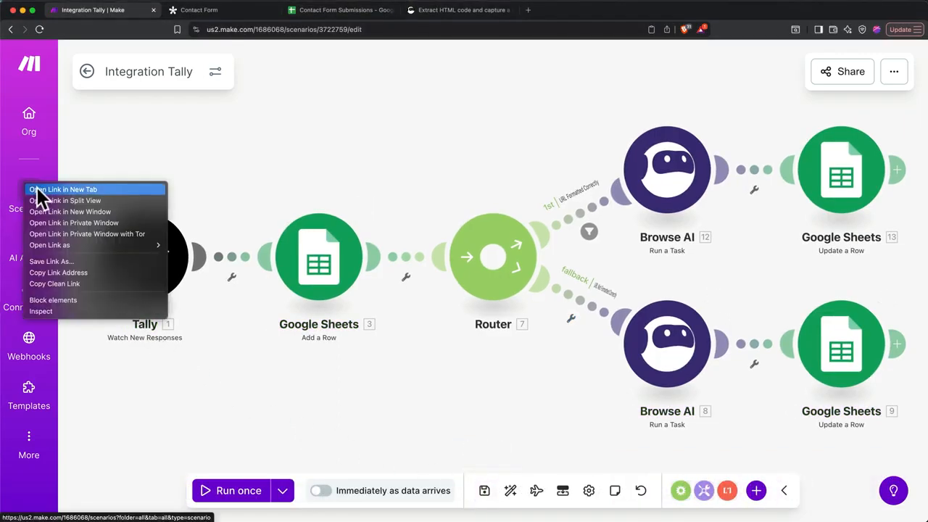
pyautogui.click(43, 190)
pyautogui.click(249, 10)
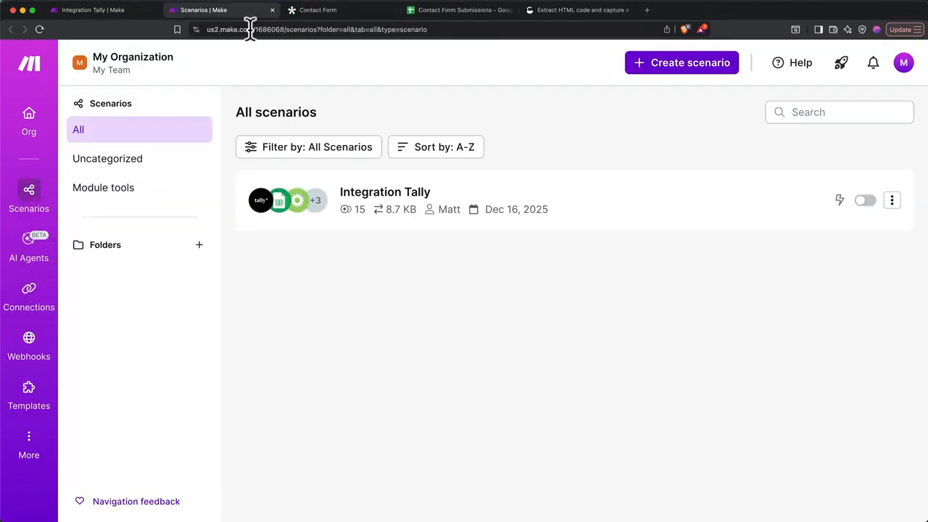
pyautogui.click(667, 76)
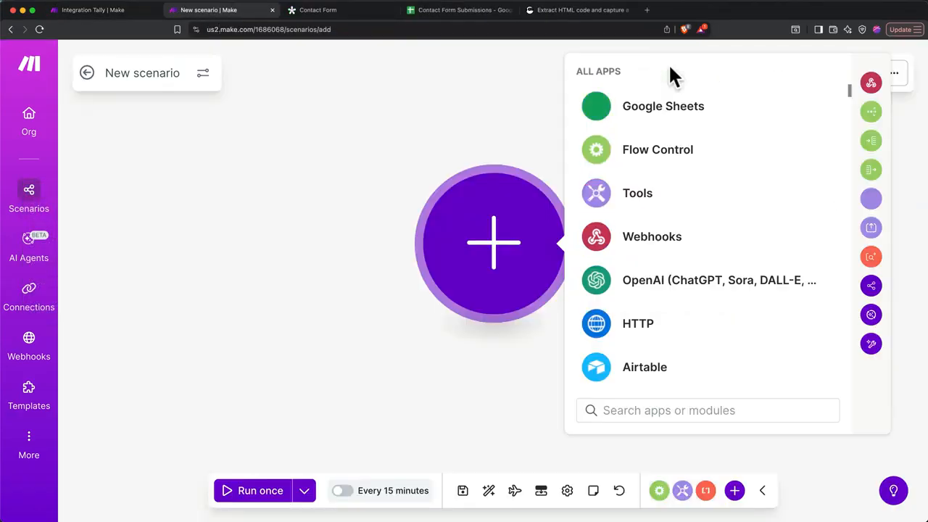
pyautogui.write('browse ai')
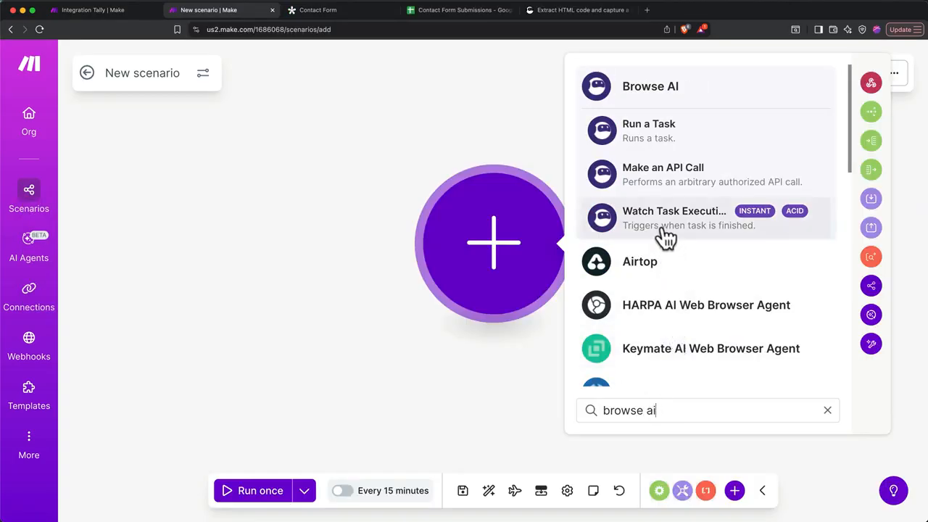
pyautogui.click(663, 226)
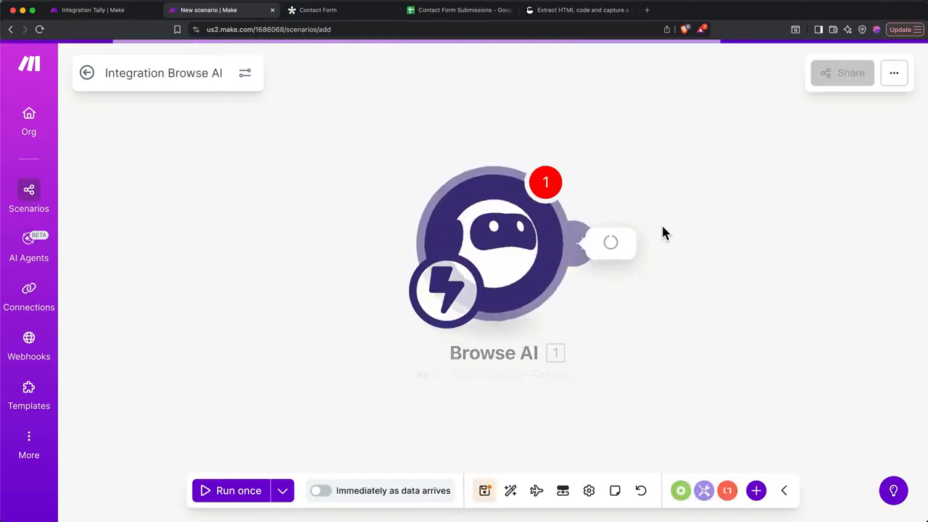
# Create the trigger's webhook for the HTML-extraction and screenshot robot with the event Task finished successfully, and save the Browse AI module
pyautogui.click(686, 245)
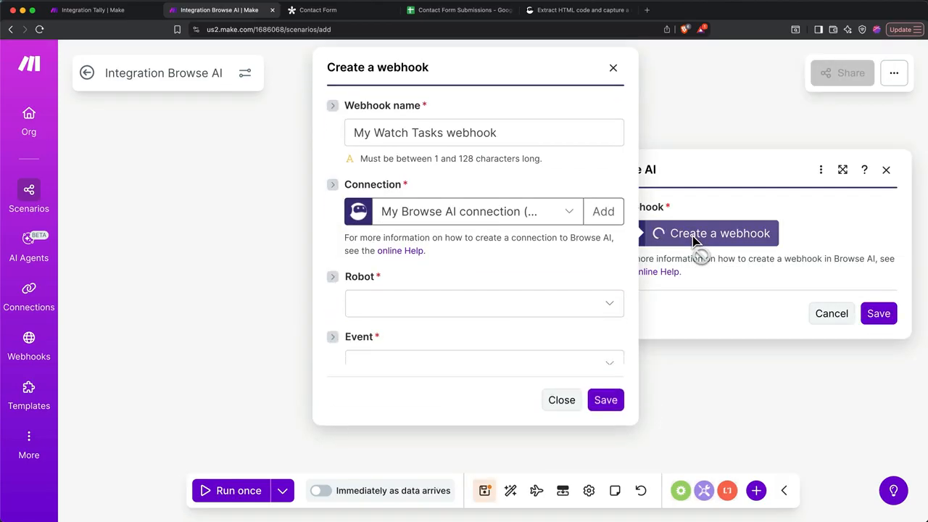
pyautogui.click(530, 310)
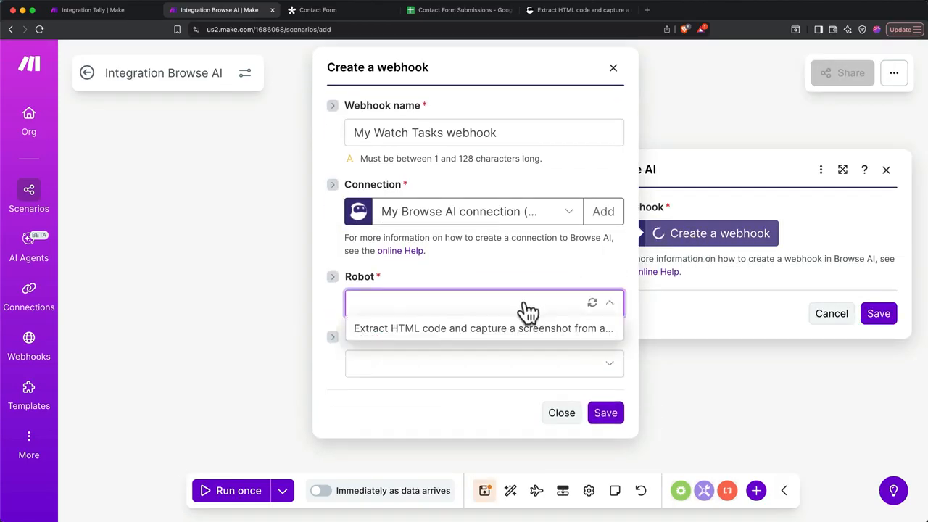
pyautogui.click(508, 330)
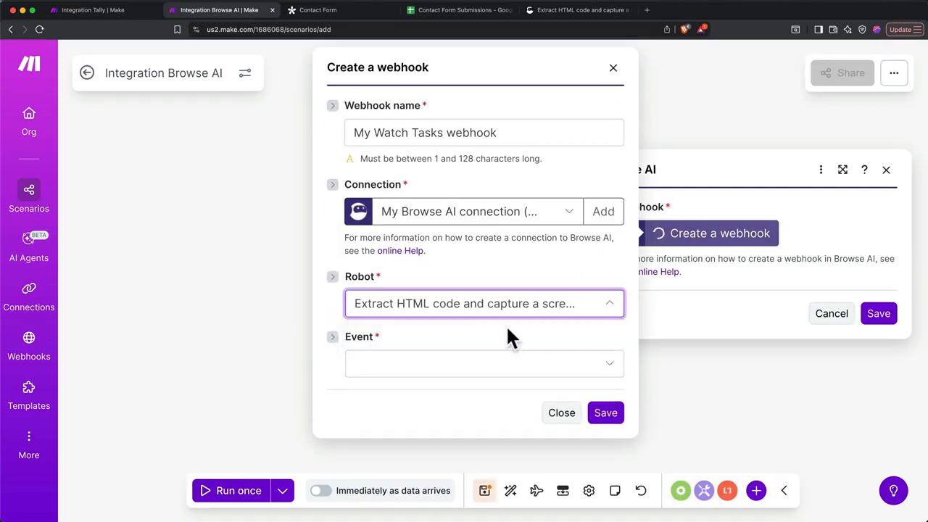
pyautogui.click(479, 371)
pyautogui.click(464, 411)
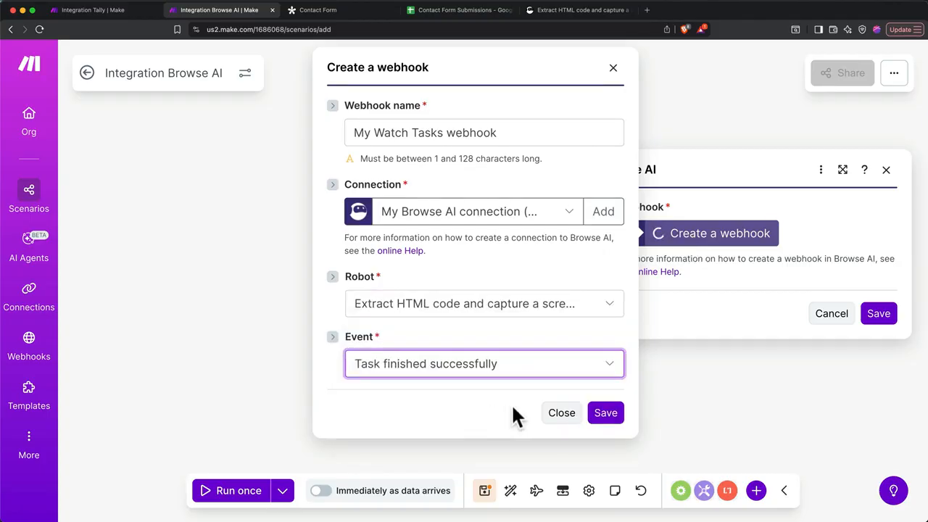
pyautogui.click(607, 415)
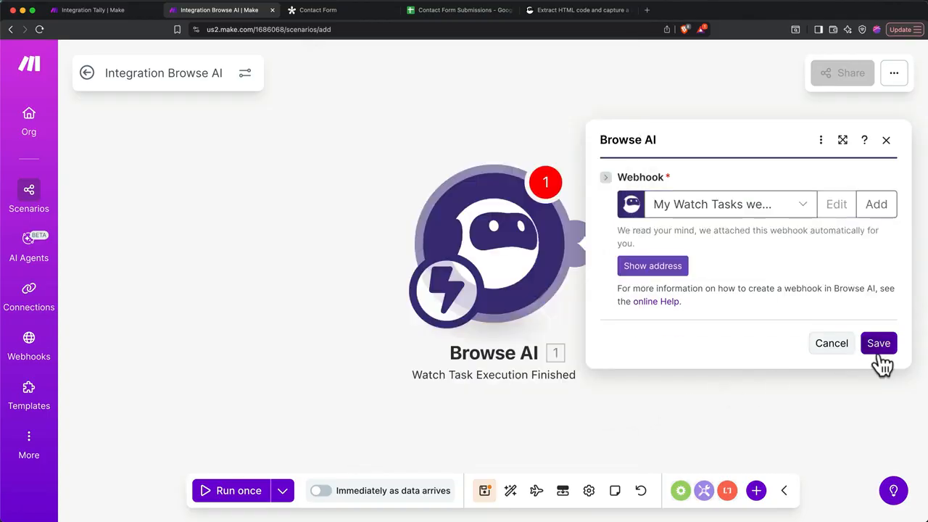
pyautogui.click(878, 350)
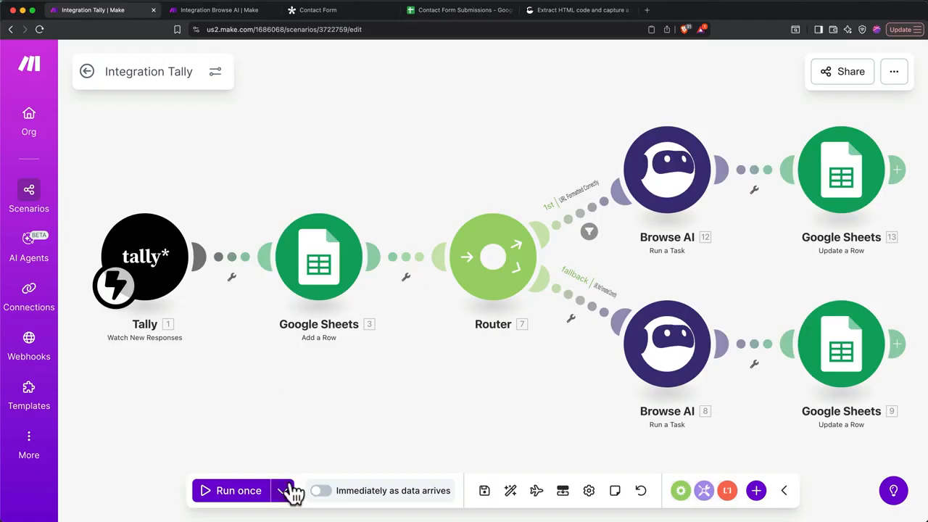
# Run the Integration Tally scenario once with the existing data from the 12/18/2025 10:30:51 AM run
pyautogui.click(282, 490)
pyautogui.click(258, 390)
pyautogui.click(269, 406)
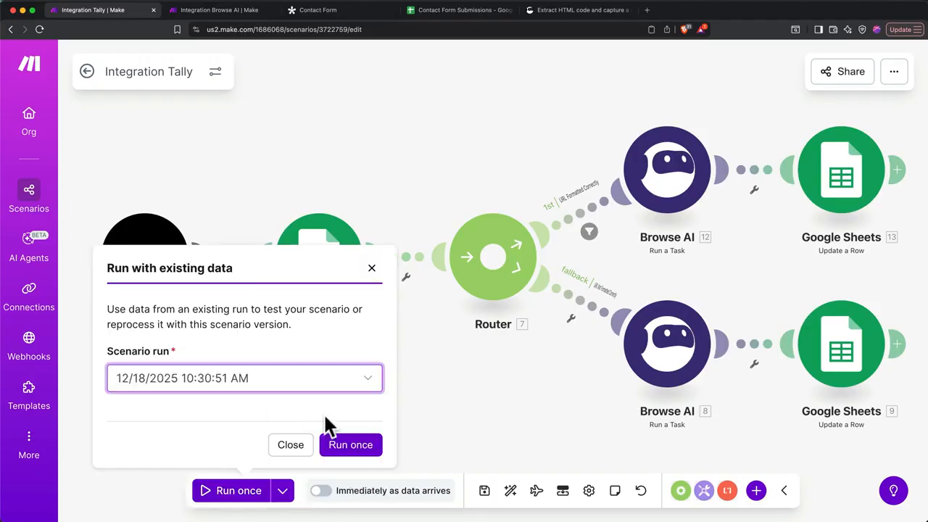
pyautogui.click(325, 446)
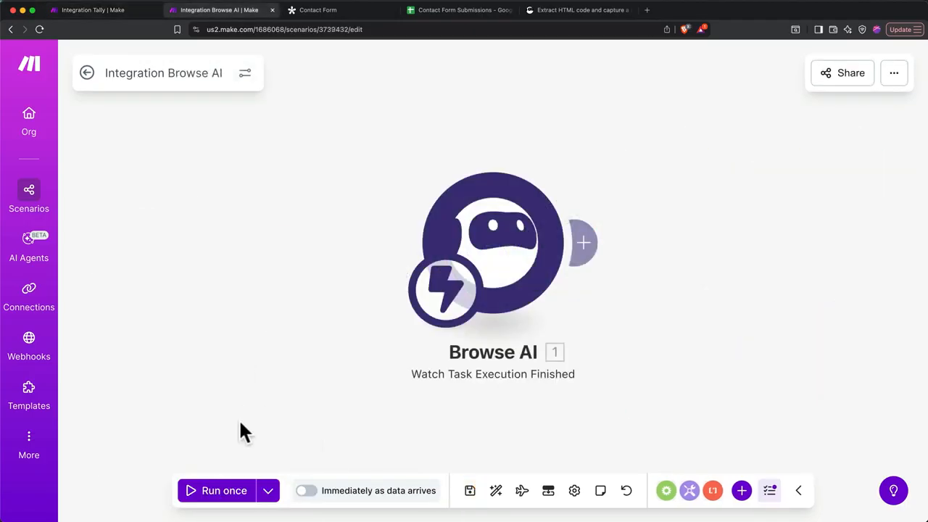
# Run the Integration Browse AI scenario once to receive the finished task's data
pyautogui.click(221, 493)
pyautogui.click(474, 490)
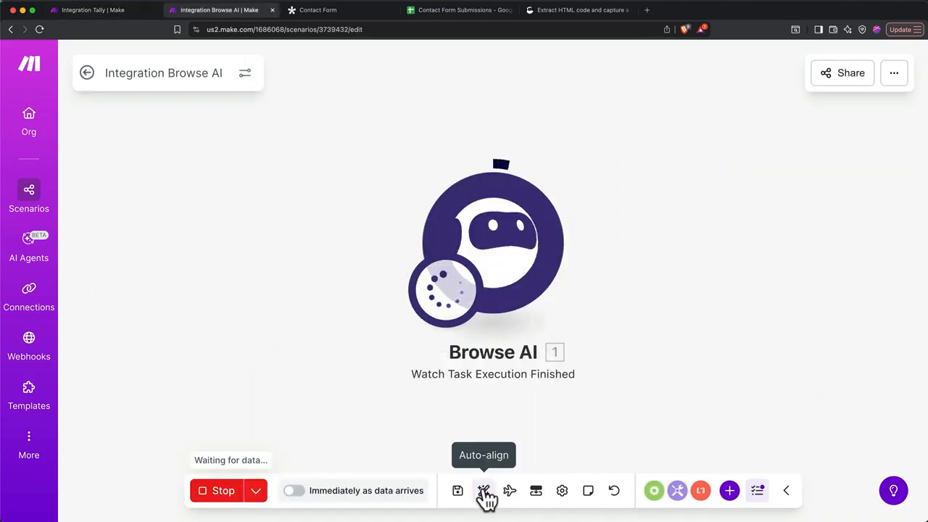
pyautogui.click(895, 67)
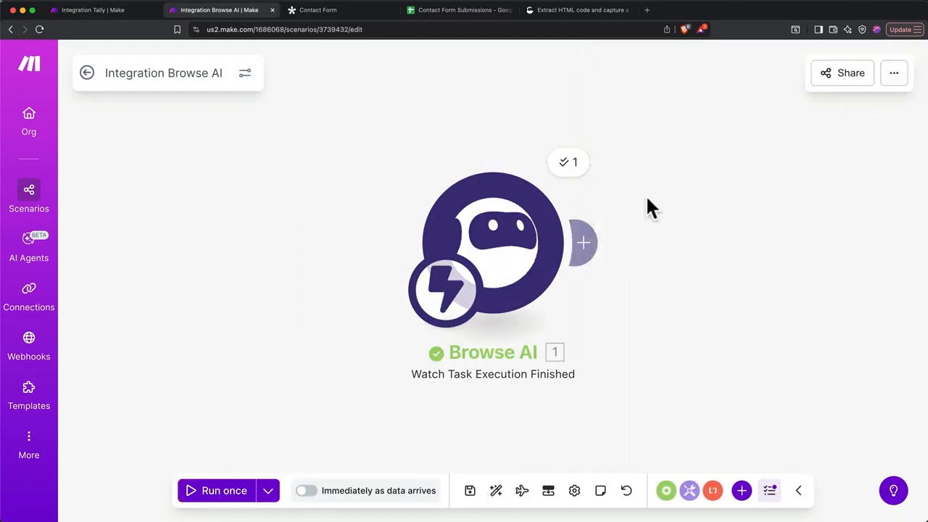
# Add a Google Sheets Search Rows module after the Browse AI trigger and select the Contact Form Submissions spreadsheet
pyautogui.click(591, 241)
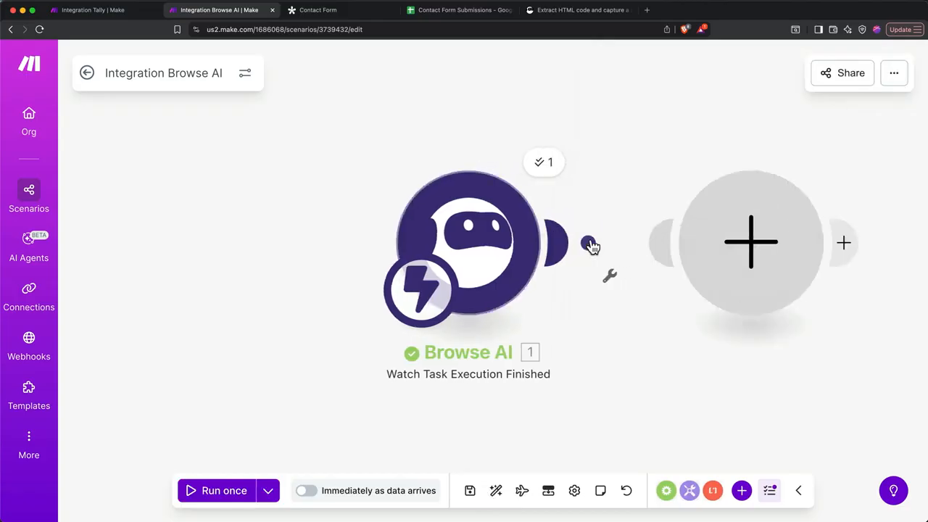
pyautogui.click(535, 190)
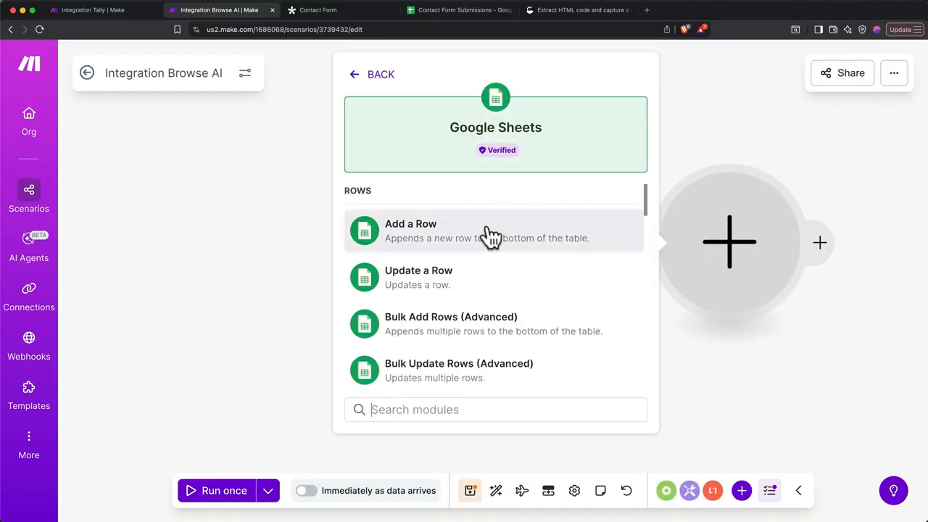
pyautogui.scroll(-3, 493, 247)
pyautogui.click(493, 269)
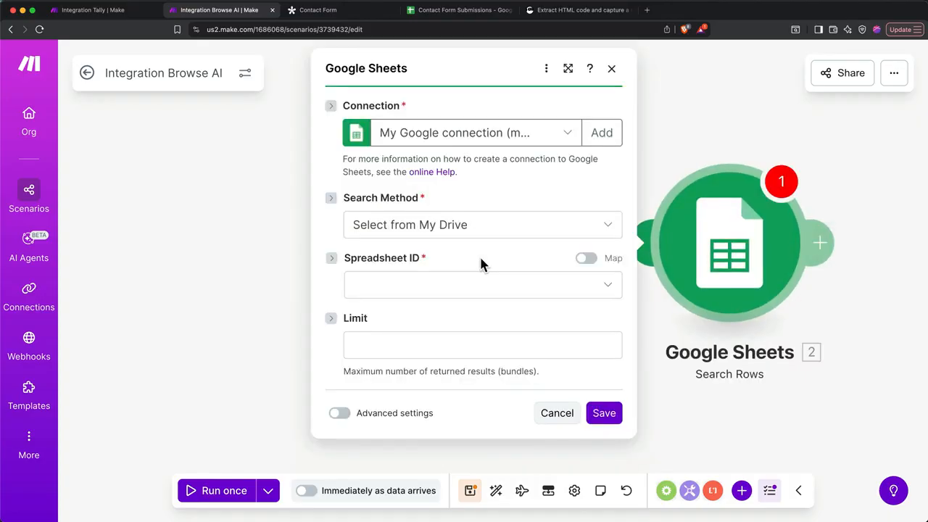
pyautogui.click(448, 286)
pyautogui.click(446, 309)
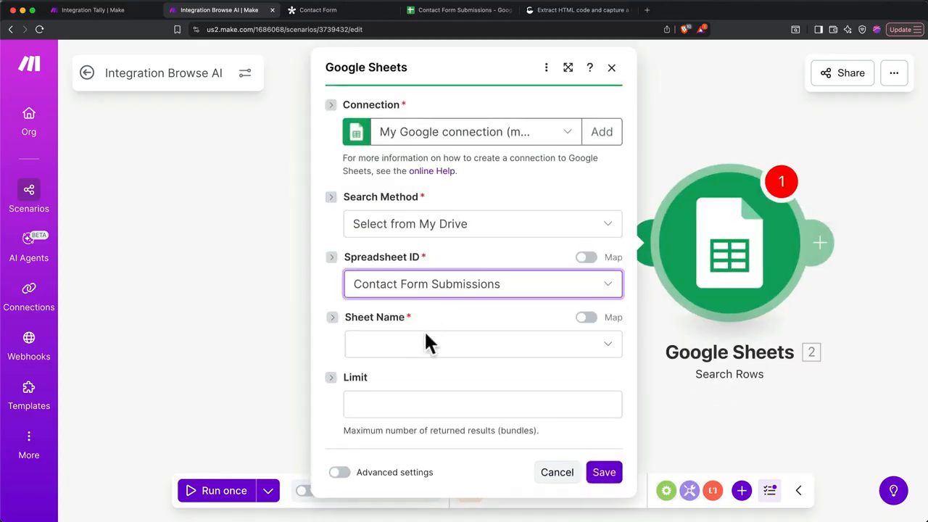
# Set the row search to Sheet1 where Browse AI Task ID (J) equals the trigger's Task ID, and save the Google Sheets module
pyautogui.click(425, 350)
pyautogui.scroll(-4, 406, 353)
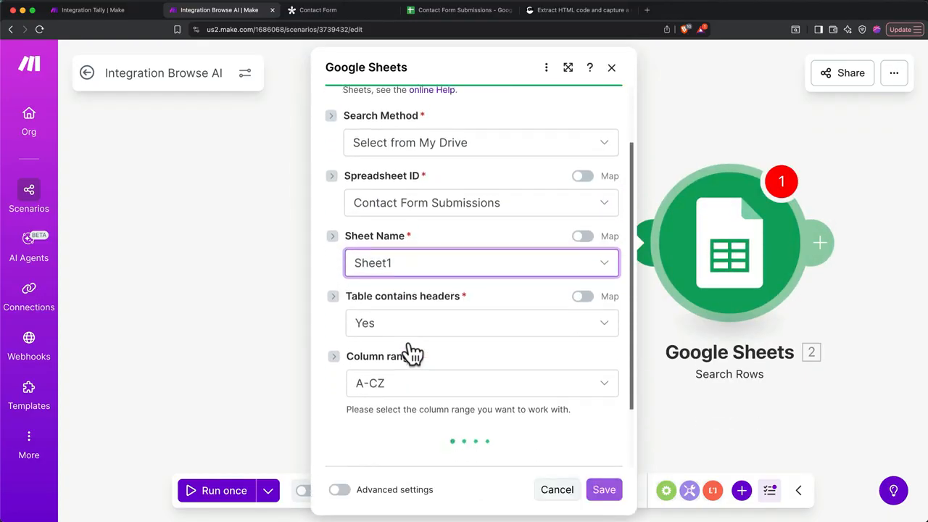
pyautogui.scroll(-5, 409, 354)
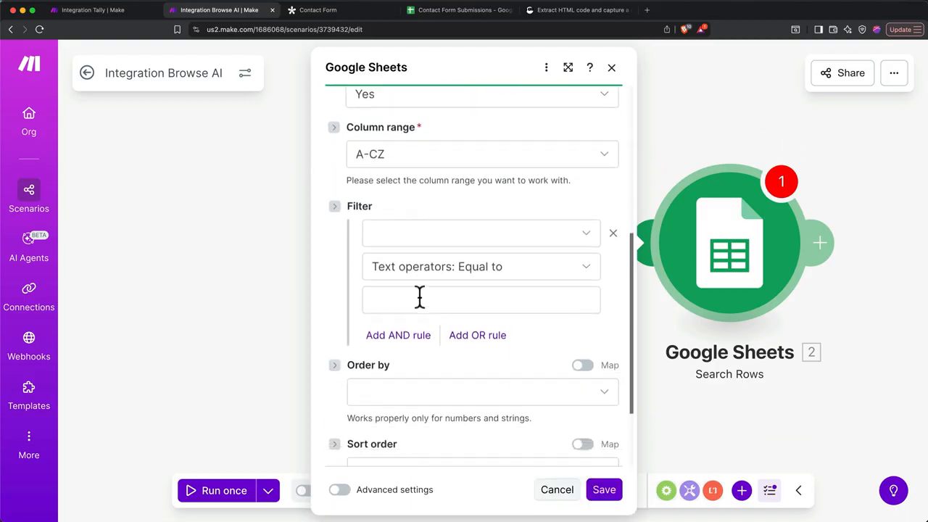
pyautogui.click(419, 234)
pyautogui.scroll(-1, 414, 362)
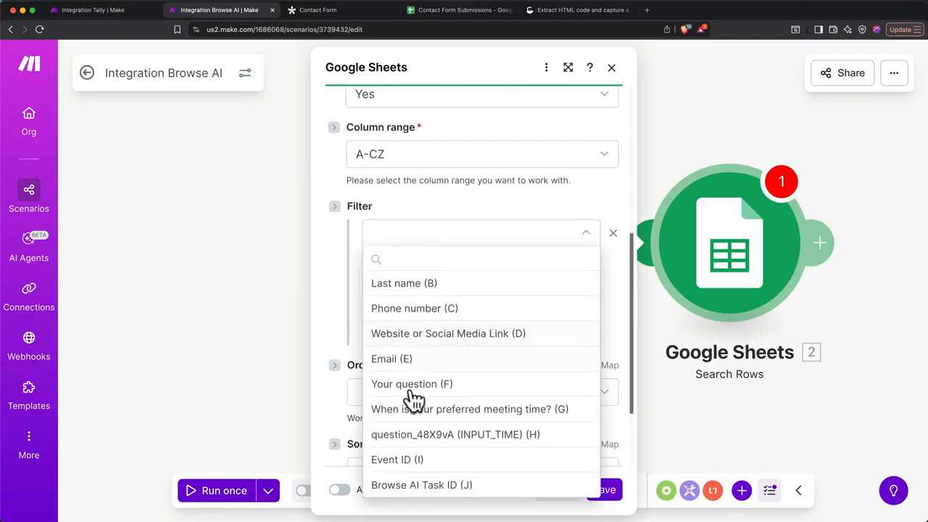
pyautogui.click(411, 486)
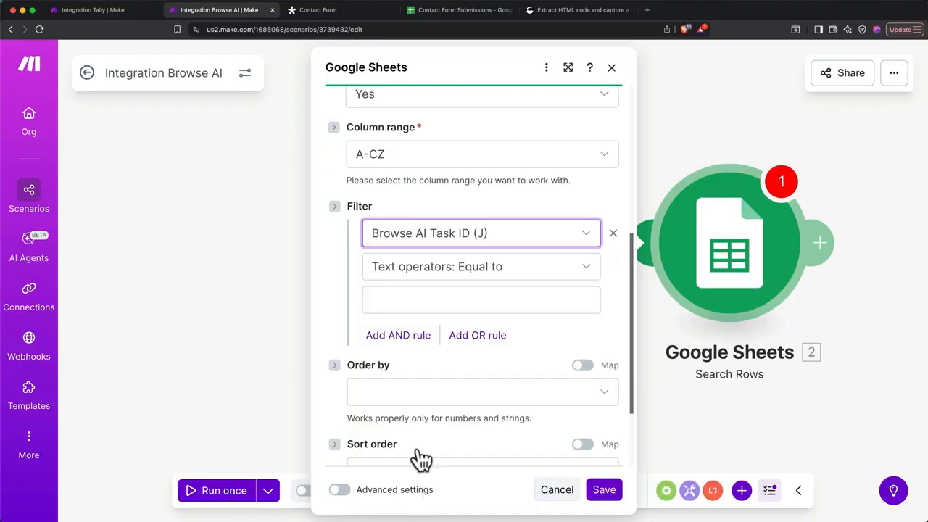
pyautogui.click(458, 295)
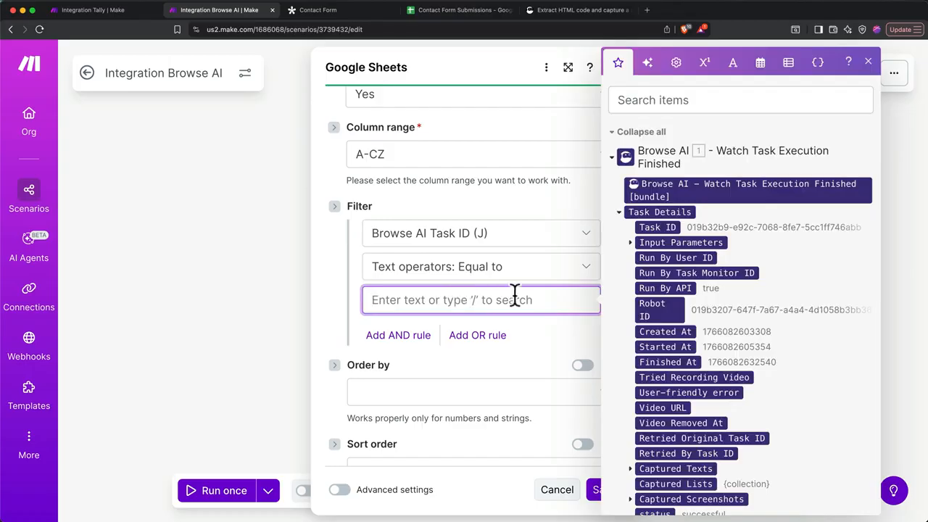
pyautogui.click(656, 228)
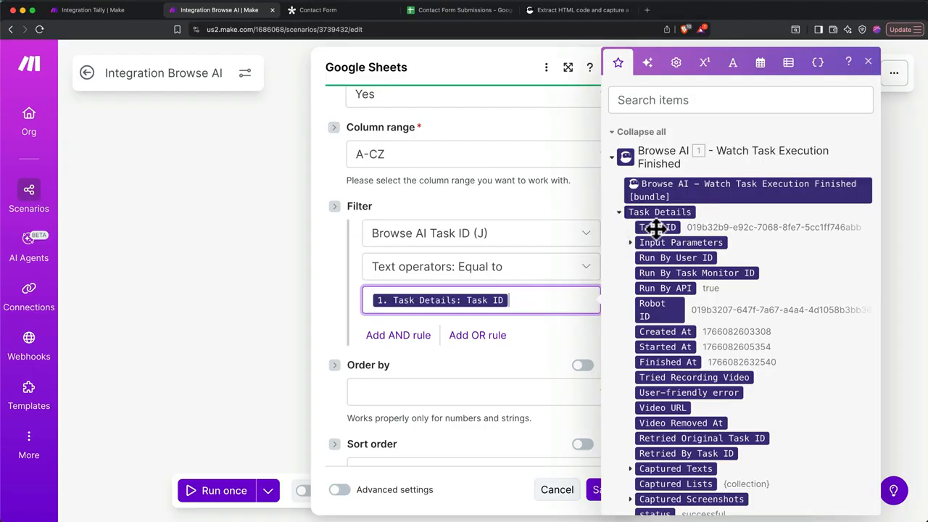
pyautogui.click(573, 330)
pyautogui.scroll(-2, 587, 363)
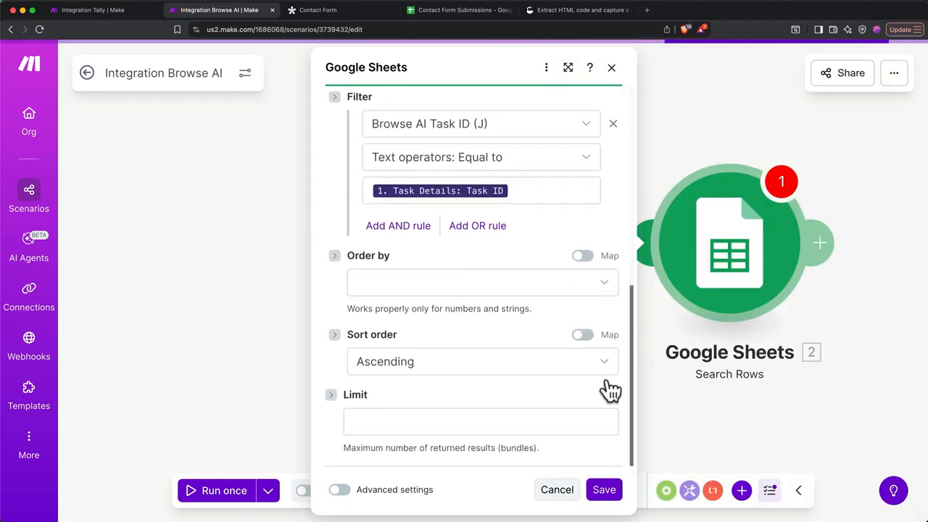
pyautogui.click(604, 493)
# Run the Integration Browse AI scenario once with existing run data and inspect the Google Sheets module's output bundle
pyautogui.click(270, 496)
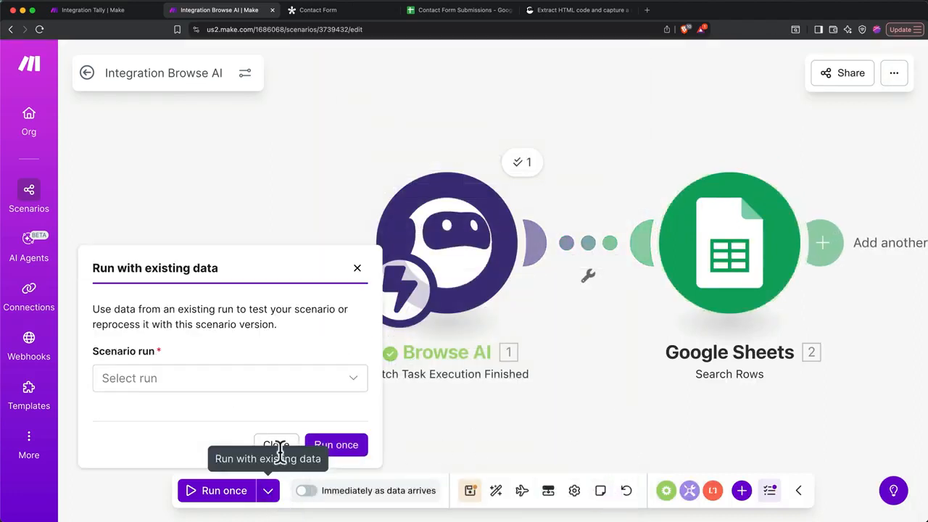
pyautogui.click(267, 401)
pyautogui.click(269, 418)
pyautogui.click(332, 445)
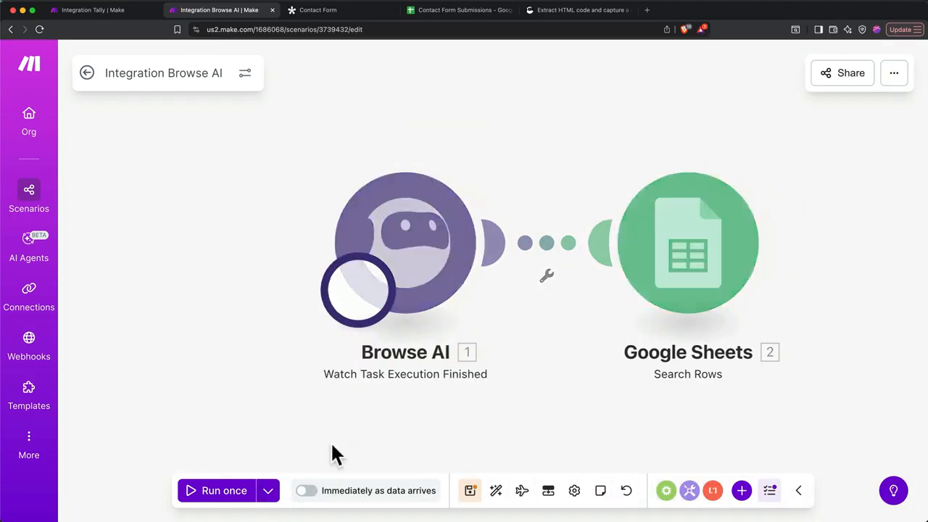
pyautogui.click(706, 166)
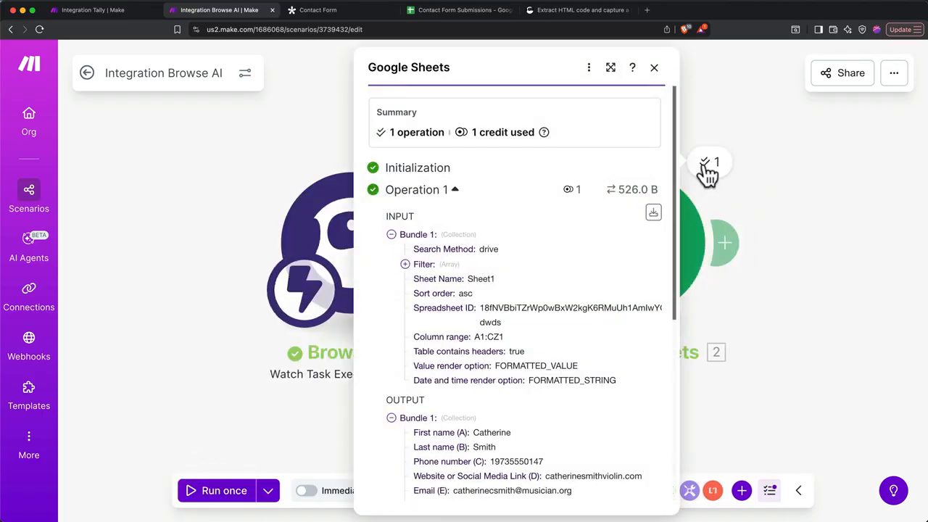
pyautogui.scroll(-4, 483, 319)
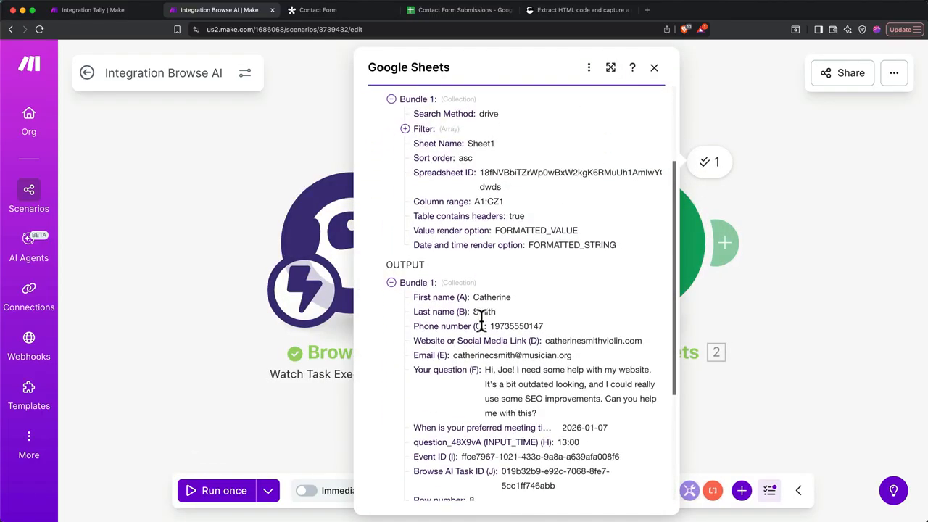
pyautogui.scroll(-4, 482, 321)
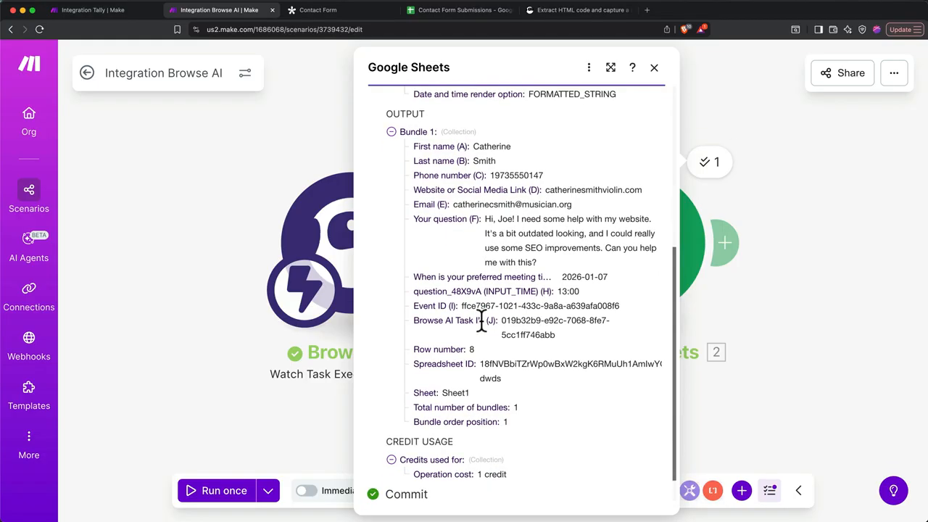
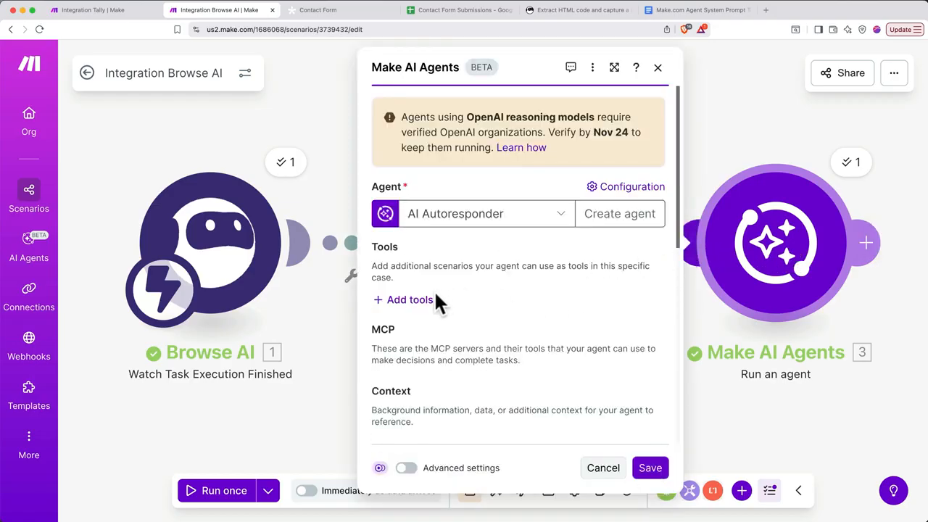
# Create a module tool for the AI Autoresponder agent using Google Calendar's Get Free/Busy Information
pyautogui.click(424, 302)
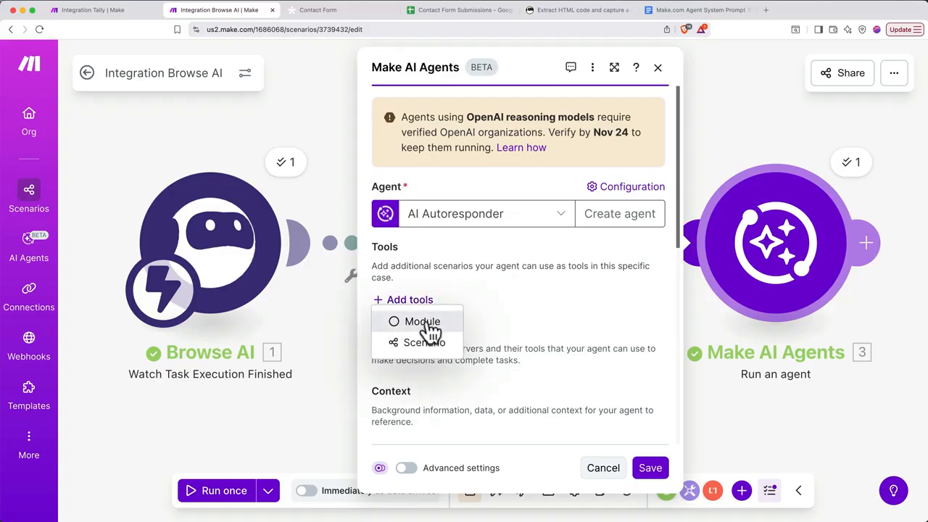
pyautogui.click(427, 323)
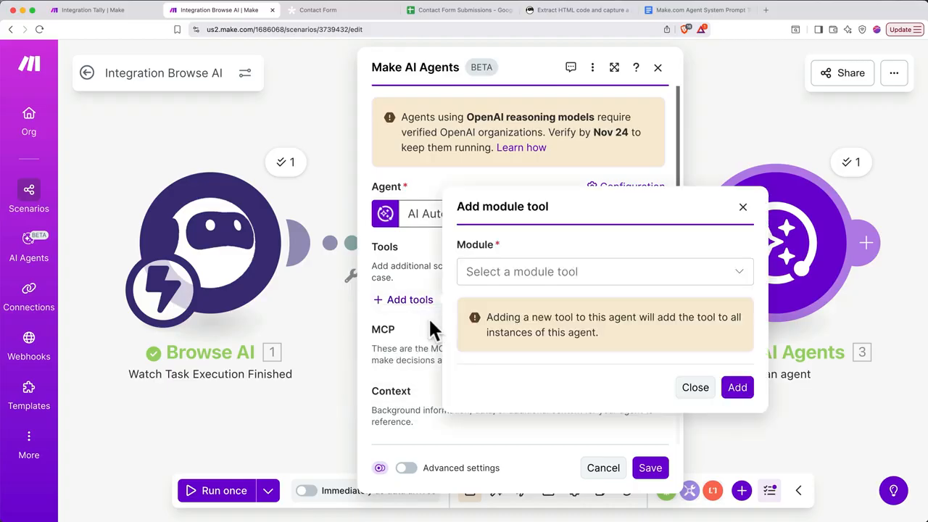
pyautogui.click(541, 277)
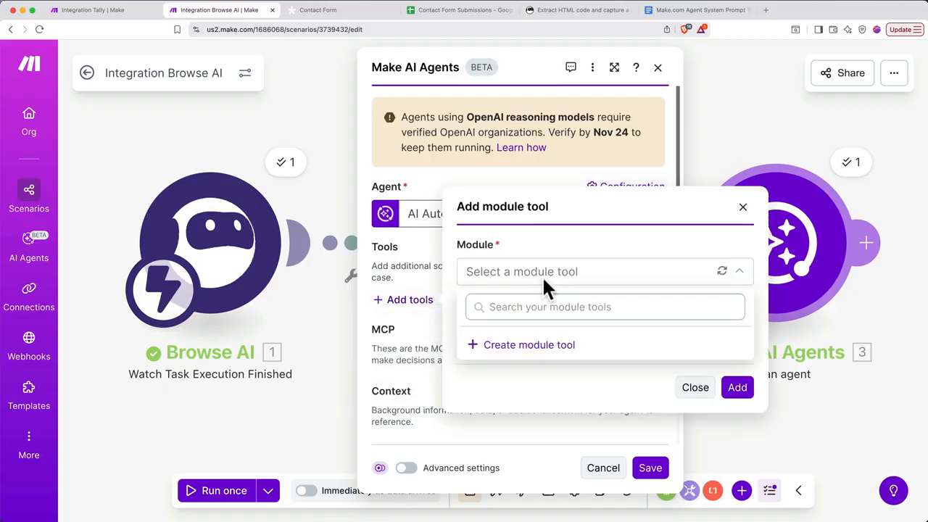
pyautogui.click(532, 351)
pyautogui.write('calendar')
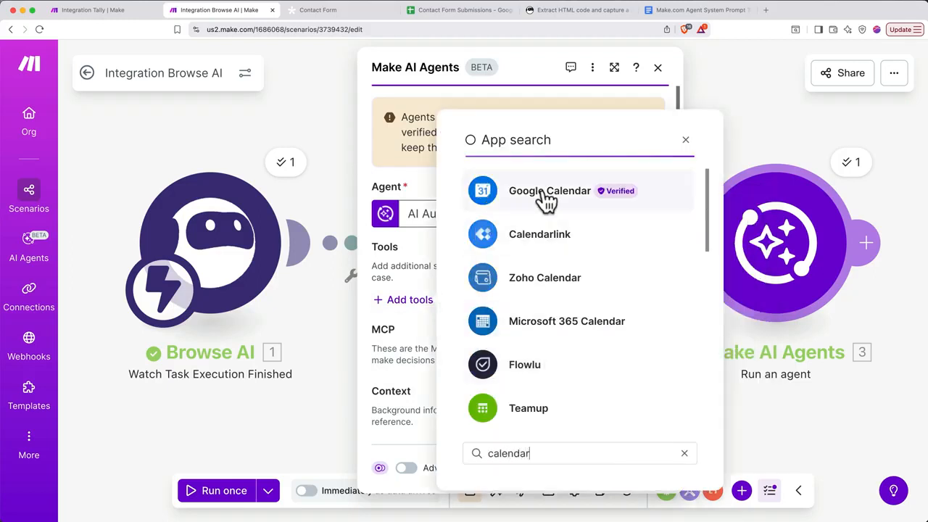
pyautogui.click(543, 193)
pyautogui.scroll(-12, 562, 297)
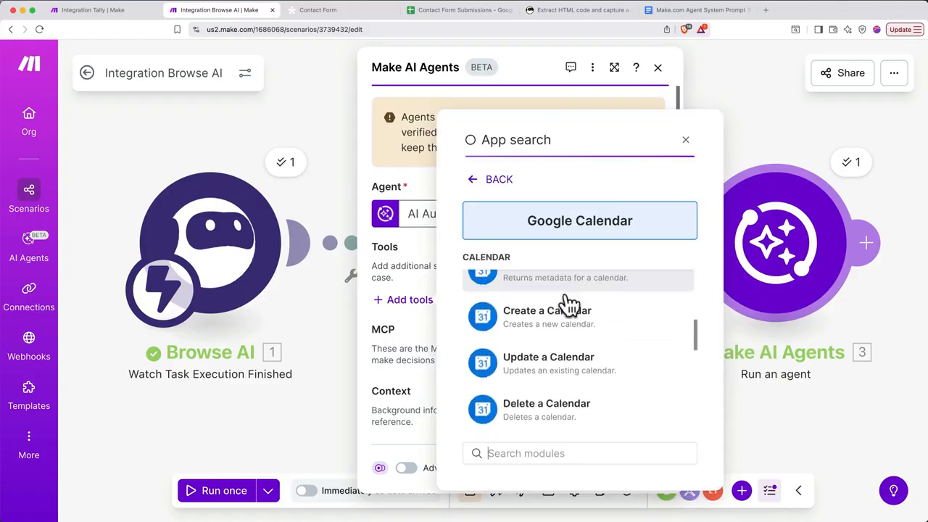
pyautogui.scroll(-4, 576, 377)
pyautogui.click(559, 417)
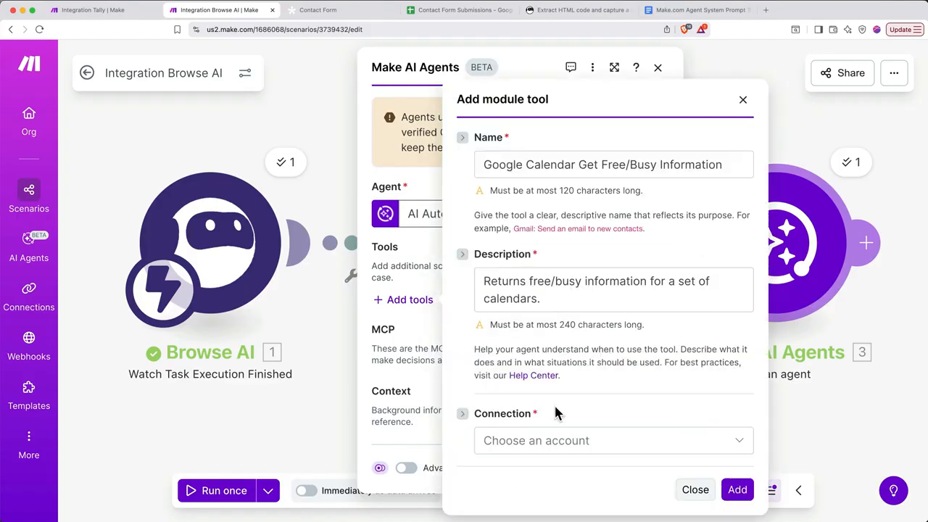
# Select the existing Google connection for the free/busy tool and extend its permissions through the Google account sign-in
pyautogui.click(556, 414)
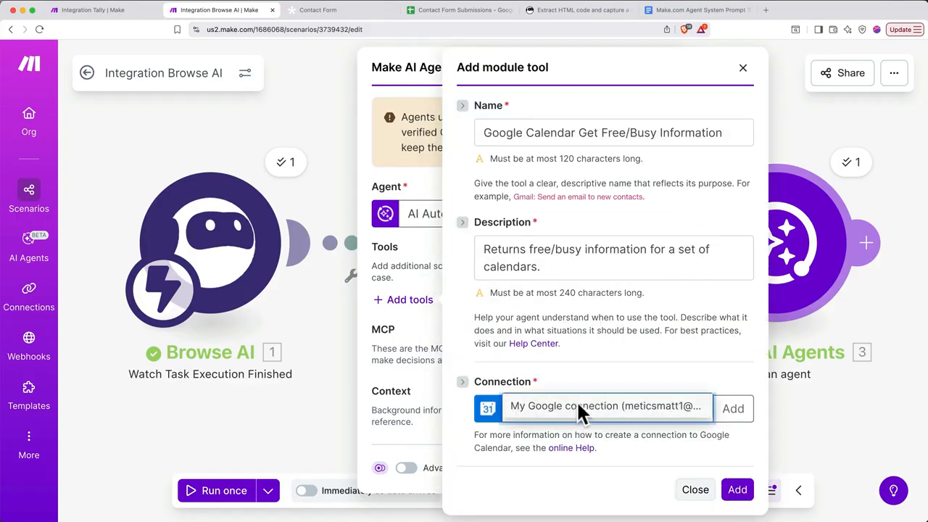
pyautogui.click(470, 455)
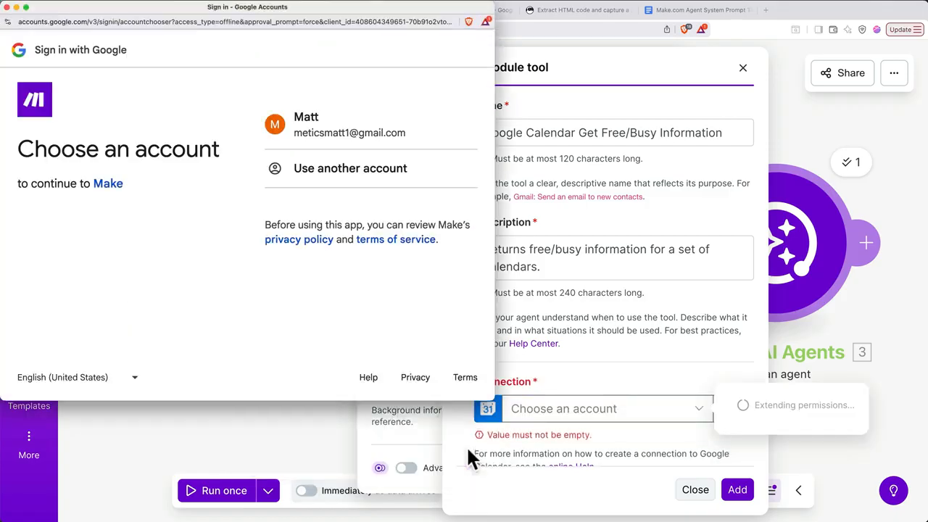
pyautogui.click(332, 150)
pyautogui.click(425, 272)
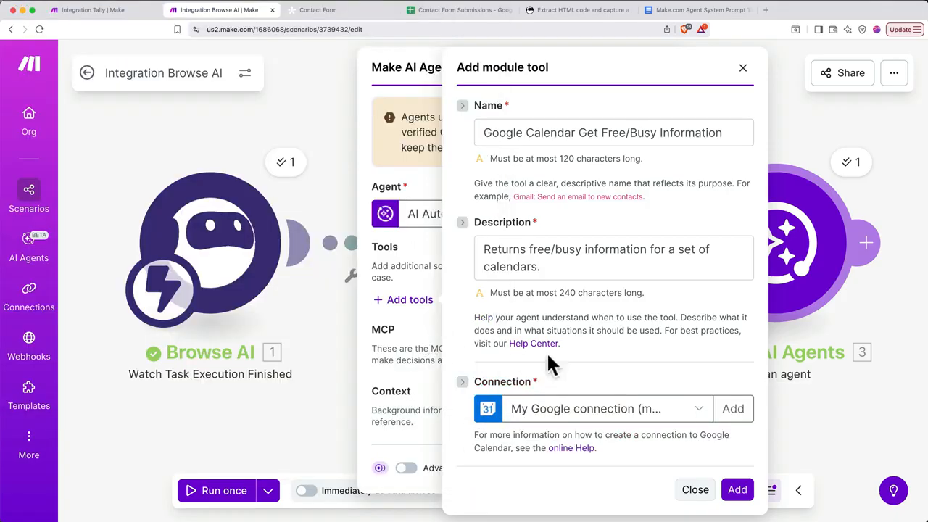
# Let the AI agent decide Time Range From and To, choose the primary calendar as Item 1, and add the free/busy tool
pyautogui.scroll(-2, 580, 362)
pyautogui.scroll(-5, 627, 364)
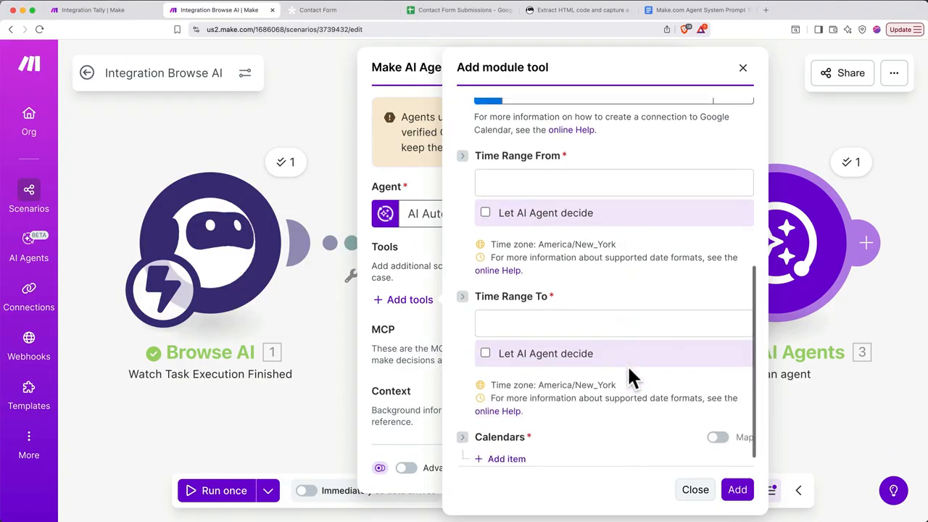
pyautogui.click(485, 199)
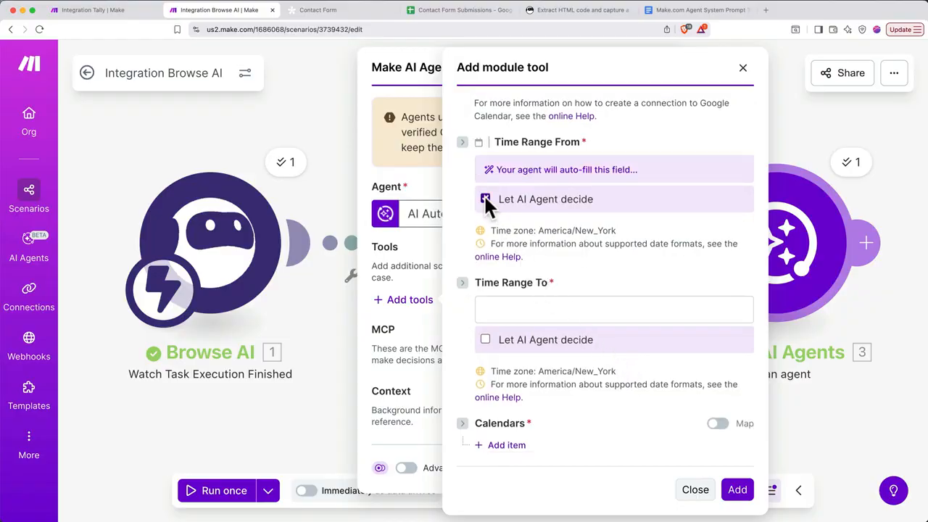
pyautogui.click(484, 340)
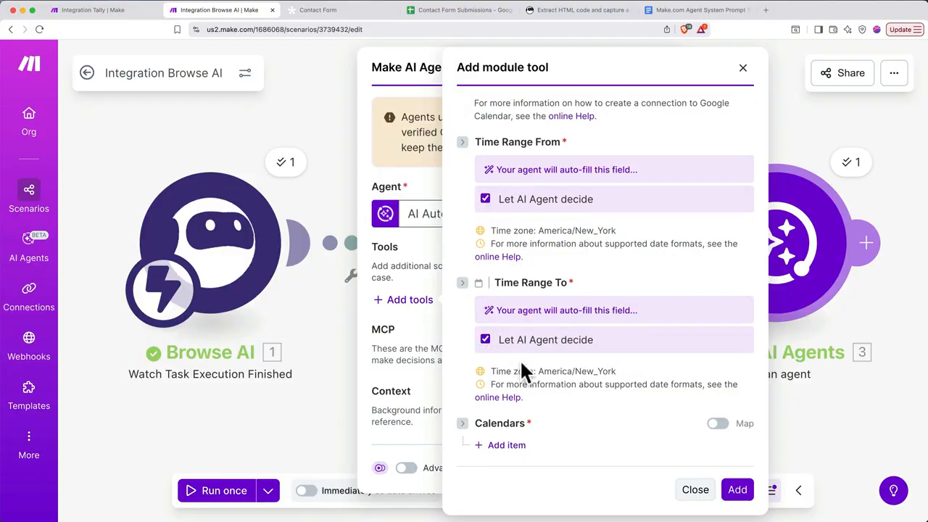
pyautogui.click(508, 447)
pyautogui.click(718, 373)
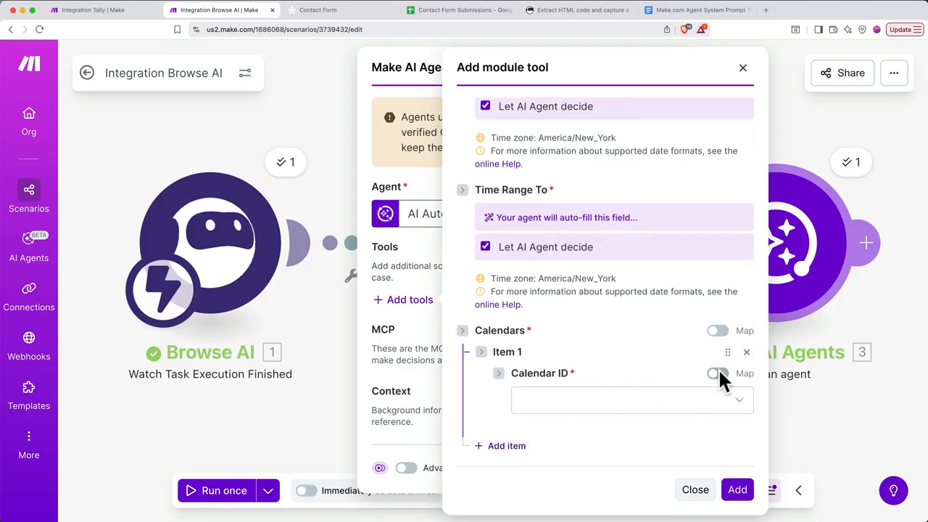
pyautogui.click(693, 408)
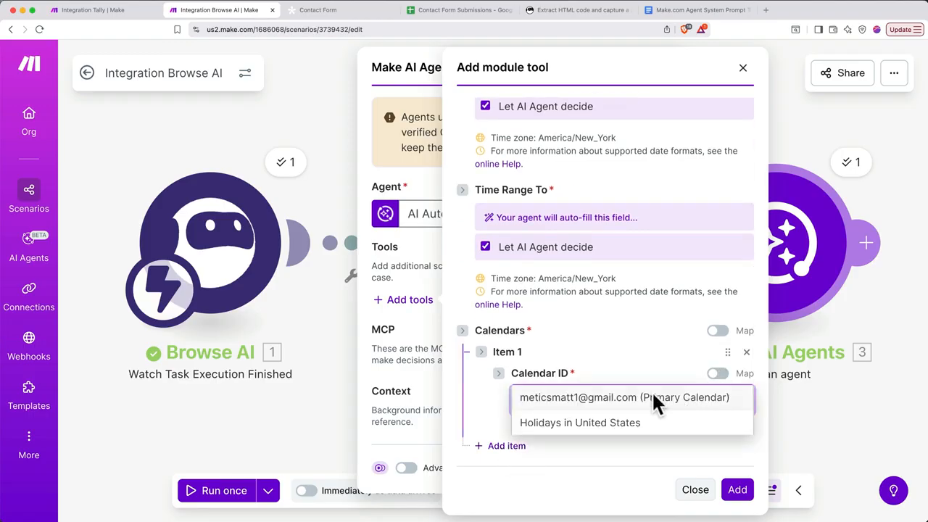
pyautogui.click(627, 397)
pyautogui.click(738, 490)
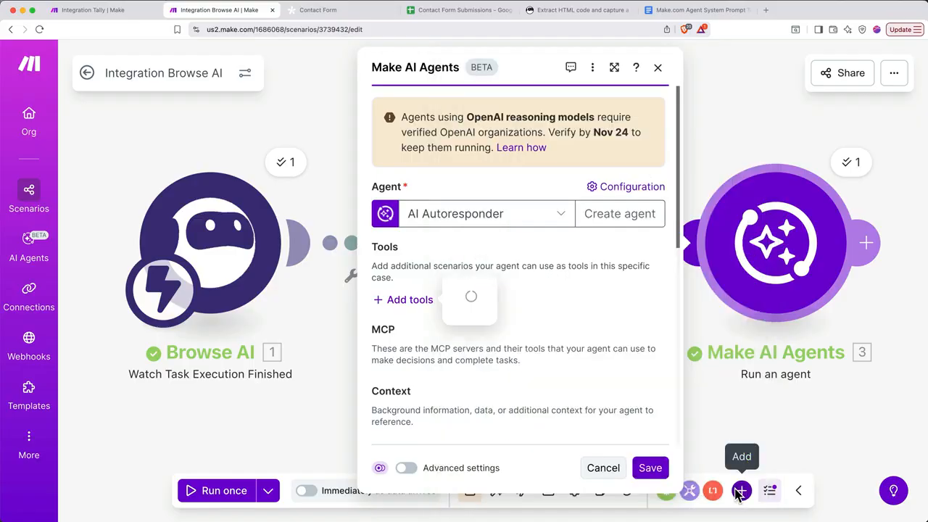
# Create a second module tool for the AI Autoresponder agent using Google Calendar's Create an Event
pyautogui.click(409, 356)
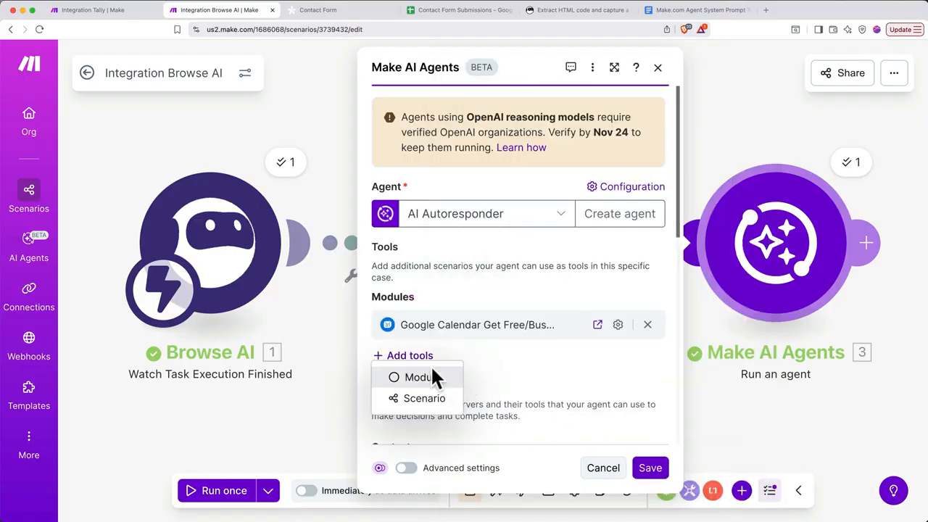
pyautogui.click(420, 377)
pyautogui.click(479, 330)
pyautogui.click(523, 470)
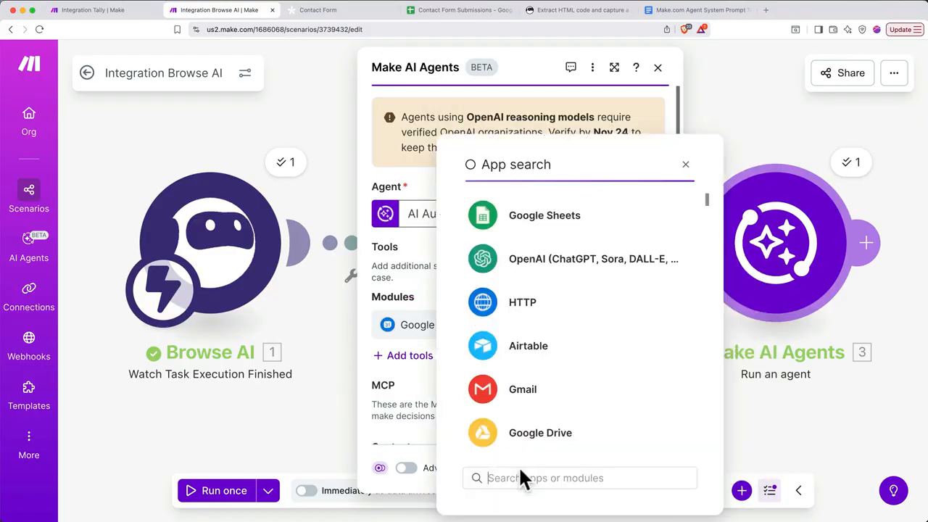
pyautogui.write('calendar')
pyautogui.click(540, 235)
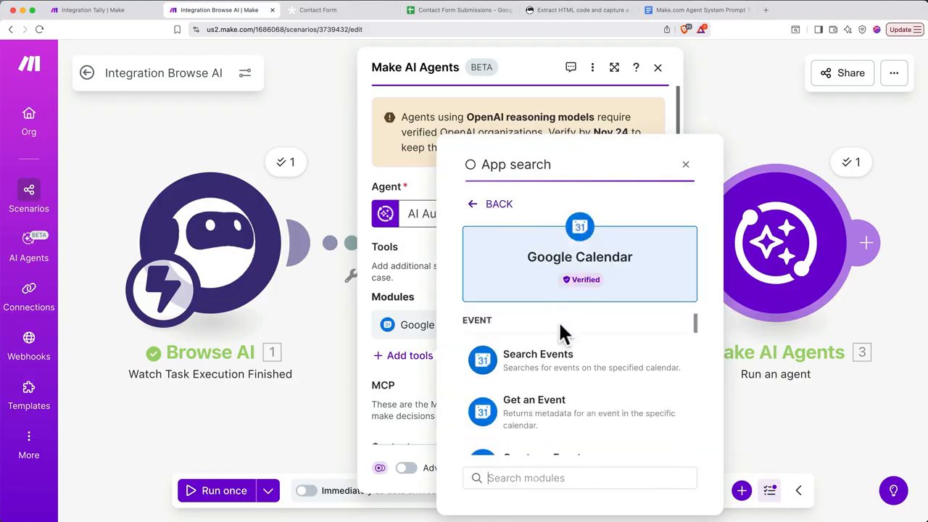
pyautogui.scroll(-3, 559, 326)
pyautogui.click(563, 335)
# Set the event tool's creation mode to In Detail and its Calendar ID to the primary calendar
pyautogui.scroll(-5, 559, 330)
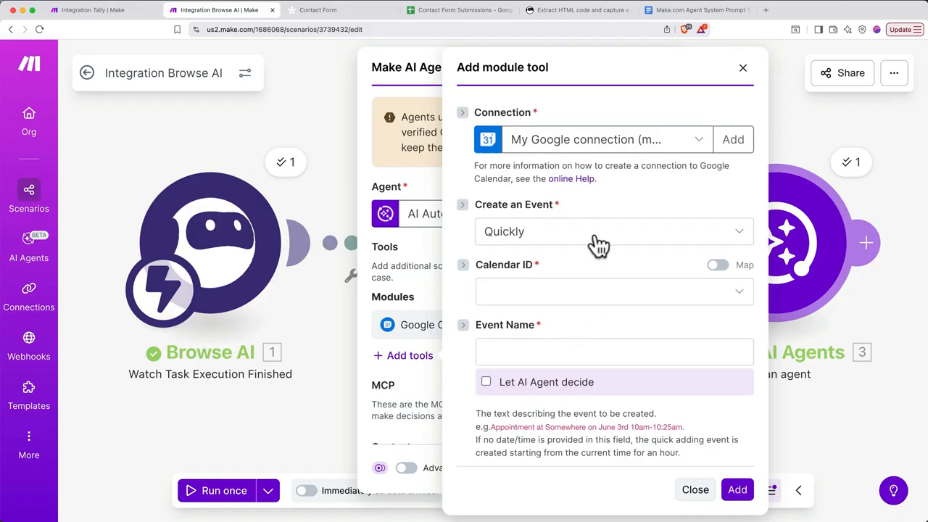
pyautogui.click(595, 239)
pyautogui.click(586, 281)
pyautogui.scroll(-2, 588, 290)
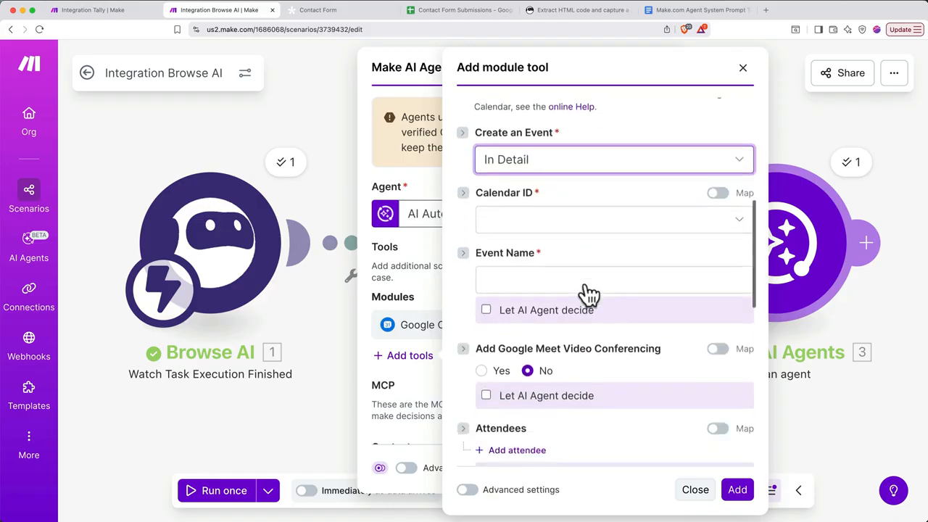
pyautogui.click(575, 219)
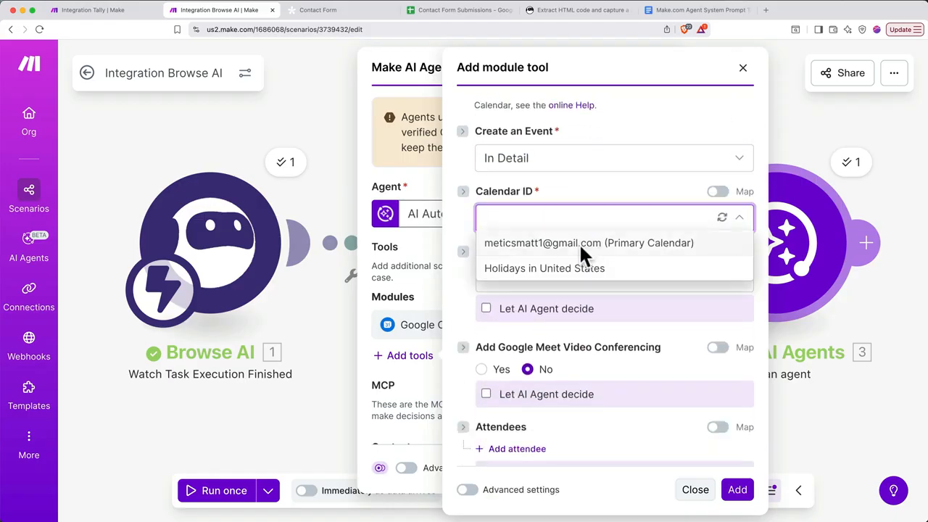
pyautogui.click(580, 244)
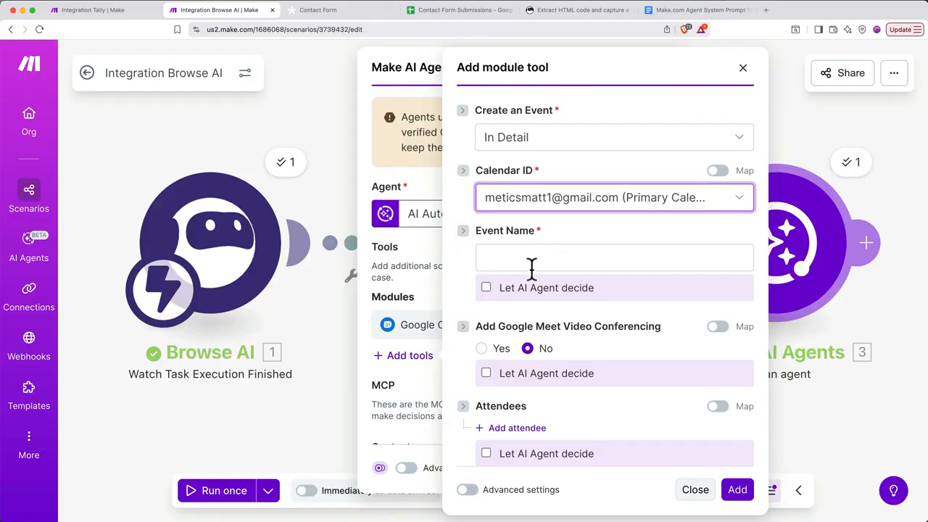
# Let the AI agent decide the Event Name and Attendees, and turn on Google Meet video conferencing for the event tool
pyautogui.click(486, 287)
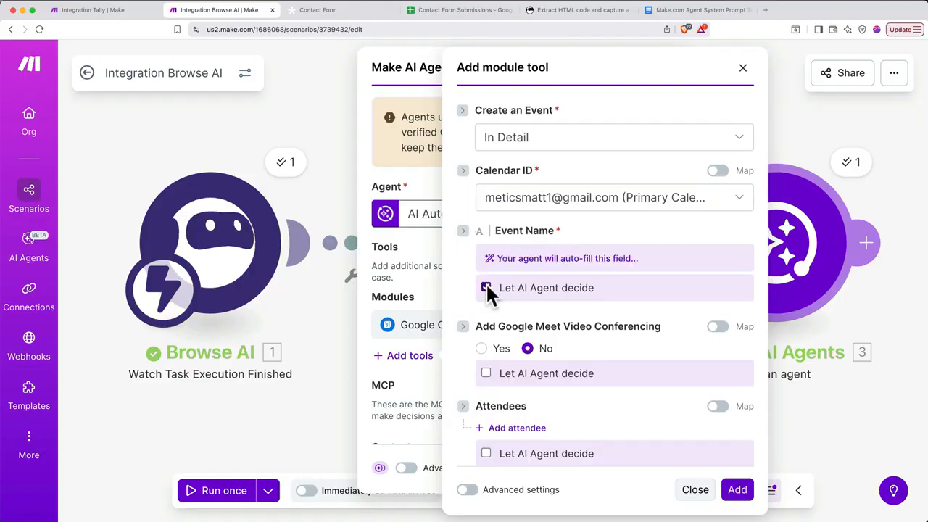
pyautogui.scroll(-1, 486, 287)
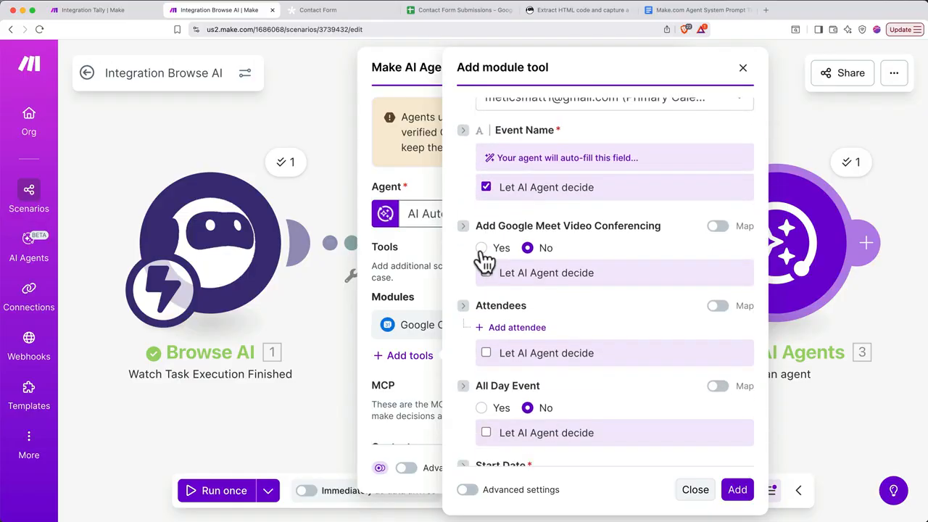
pyautogui.click(480, 248)
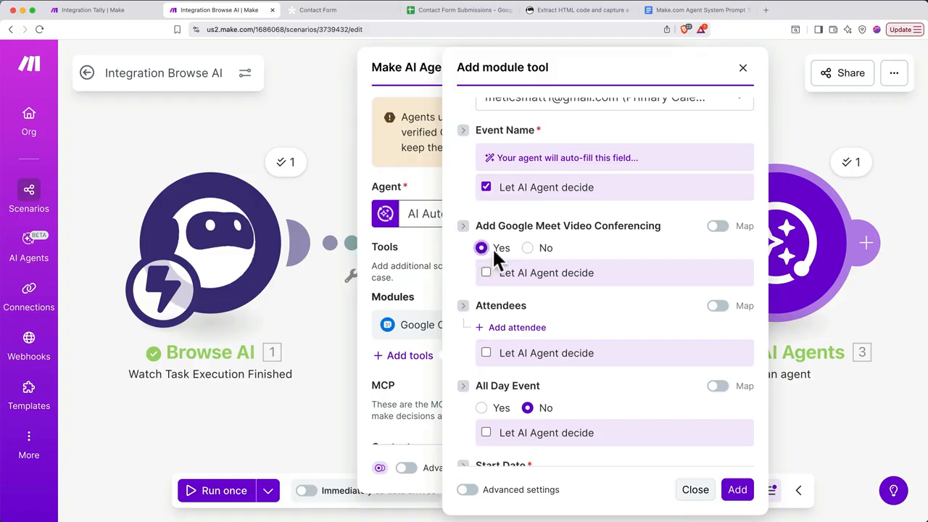
pyautogui.scroll(-2, 567, 293)
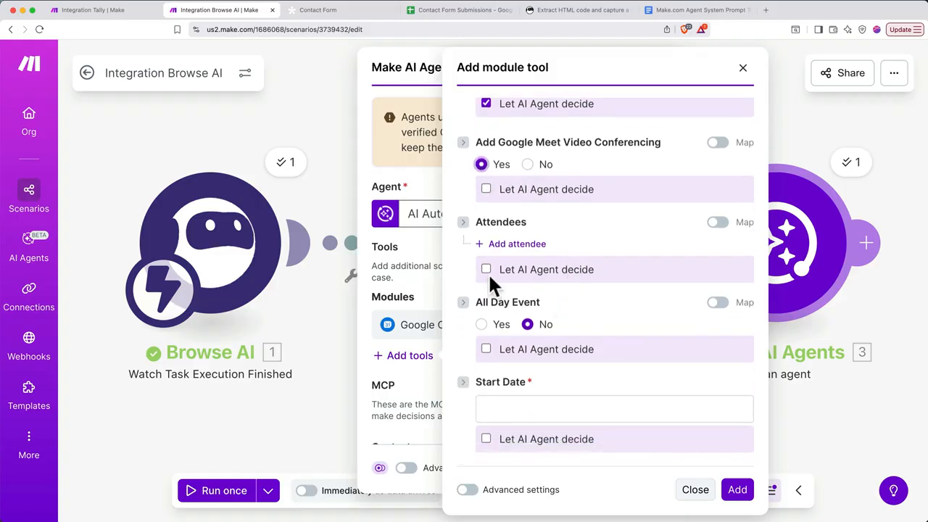
pyautogui.click(486, 270)
# Let the AI agent decide the event's Start Date and End Date, and set its Duration to 00:30
pyautogui.scroll(-3, 518, 280)
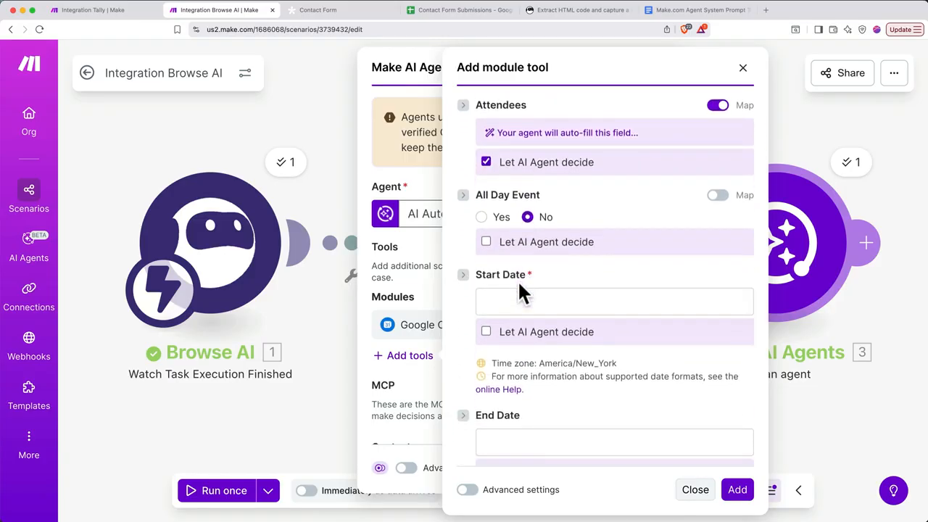
pyautogui.scroll(-2, 518, 280)
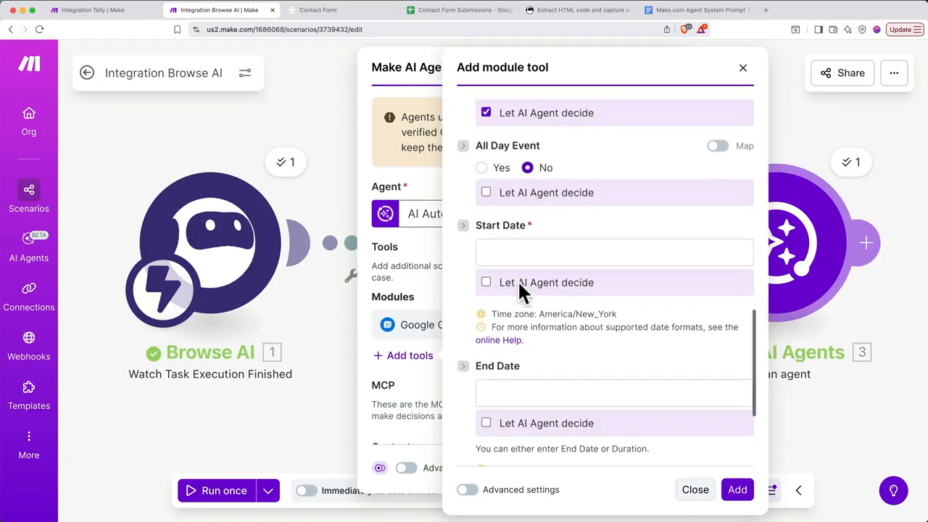
pyautogui.click(486, 267)
pyautogui.scroll(-3, 485, 263)
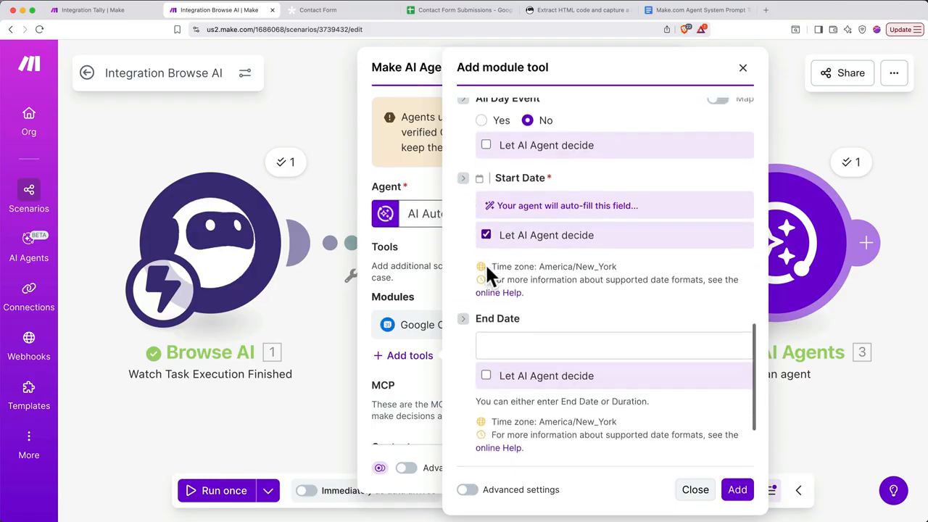
pyautogui.click(485, 318)
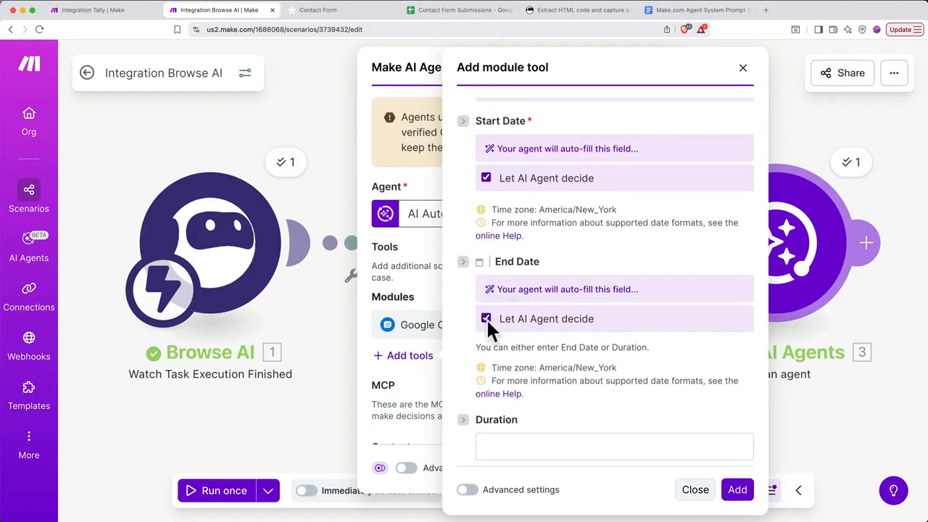
pyautogui.scroll(-2, 551, 375)
pyautogui.click(551, 375)
pyautogui.write('0')
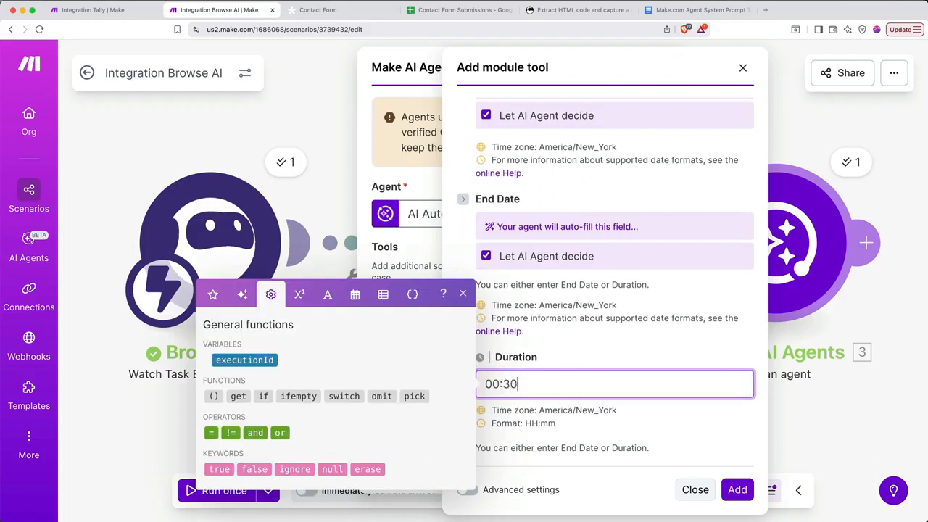
pyautogui.write('0:30')
pyautogui.click(593, 357)
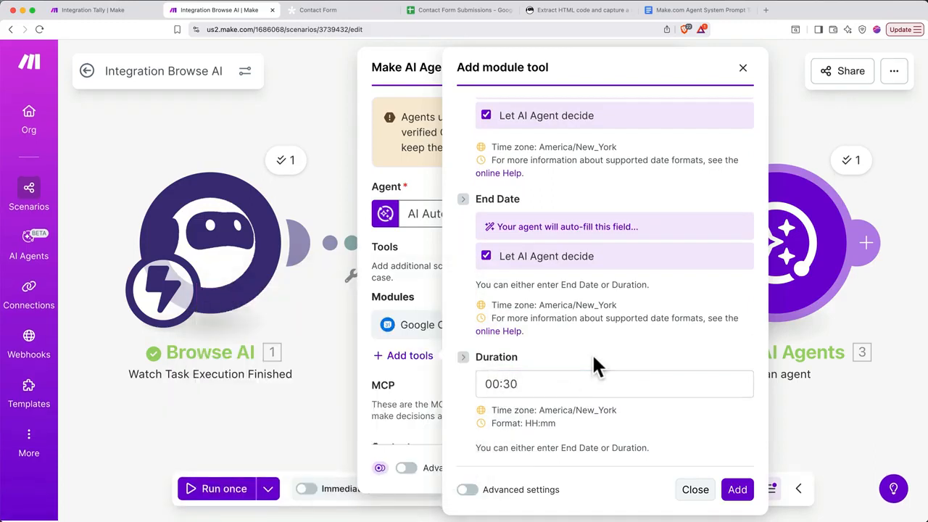
# Show the advanced settings, let the AI agent decide the event Description, and add the Create an Event tool
pyautogui.click(468, 490)
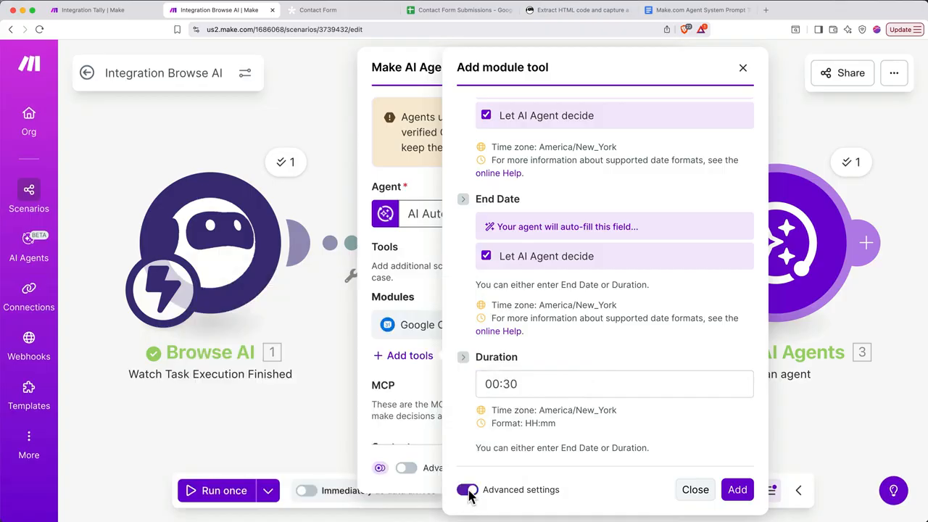
pyautogui.scroll(-2, 512, 448)
pyautogui.scroll(-3, 512, 450)
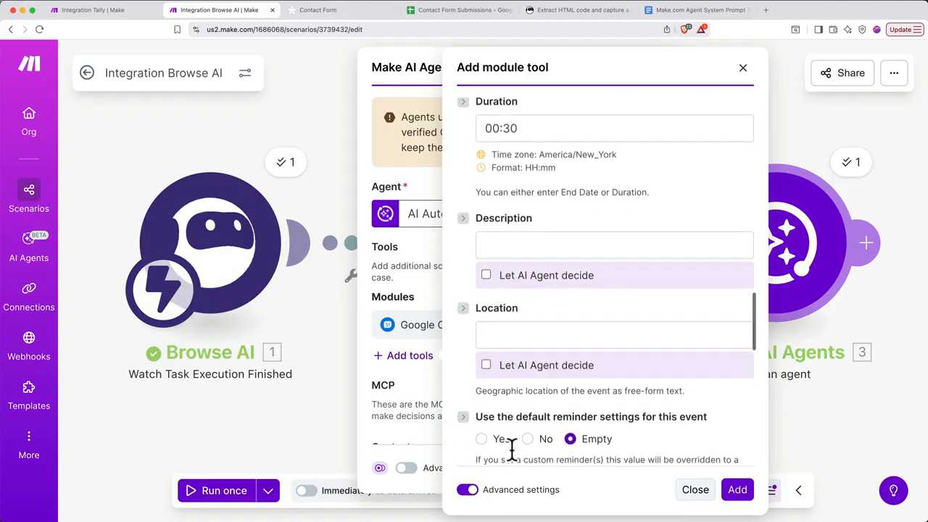
pyautogui.click(486, 275)
pyautogui.scroll(-3, 533, 293)
pyautogui.scroll(-8, 534, 292)
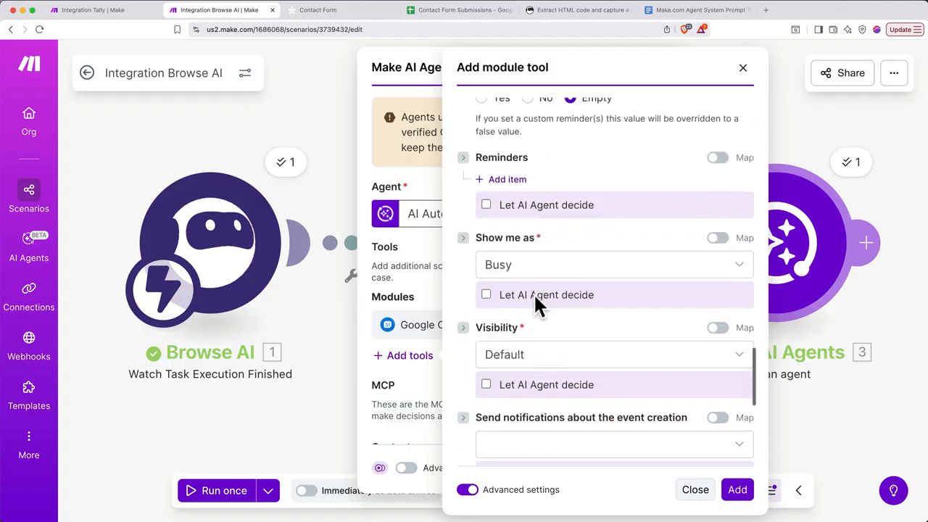
pyautogui.click(738, 490)
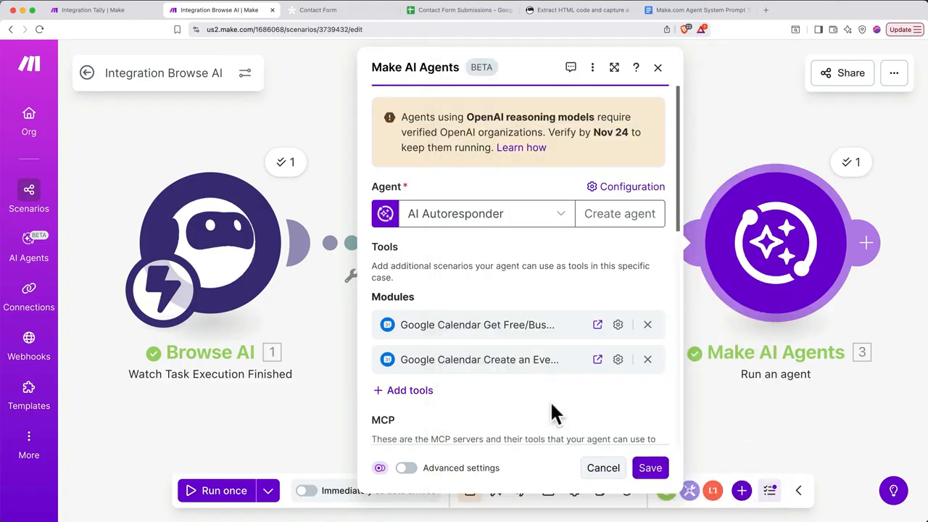
# Create a third module tool for the AI Autoresponder agent using Gmail's Send an email
pyautogui.click(419, 393)
pyautogui.click(428, 414)
pyautogui.click(580, 362)
pyautogui.click(520, 341)
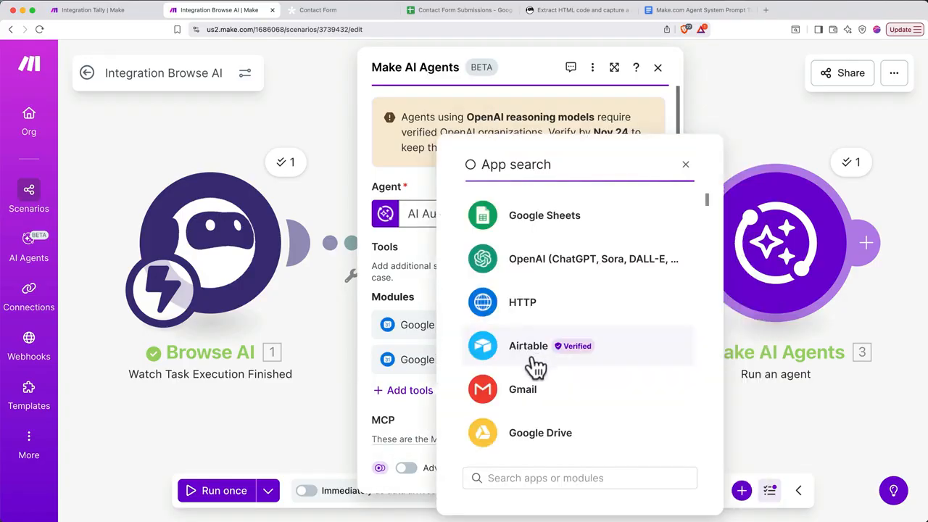
pyautogui.click(532, 391)
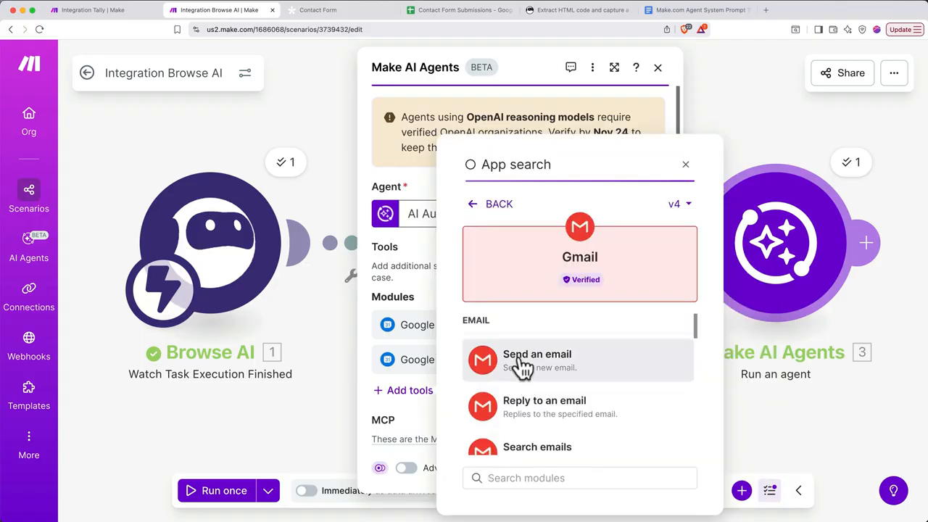
pyautogui.click(521, 364)
pyautogui.click(553, 411)
# Let the AI agent decide the email tool's To recipients and Subject
pyautogui.scroll(-5, 599, 353)
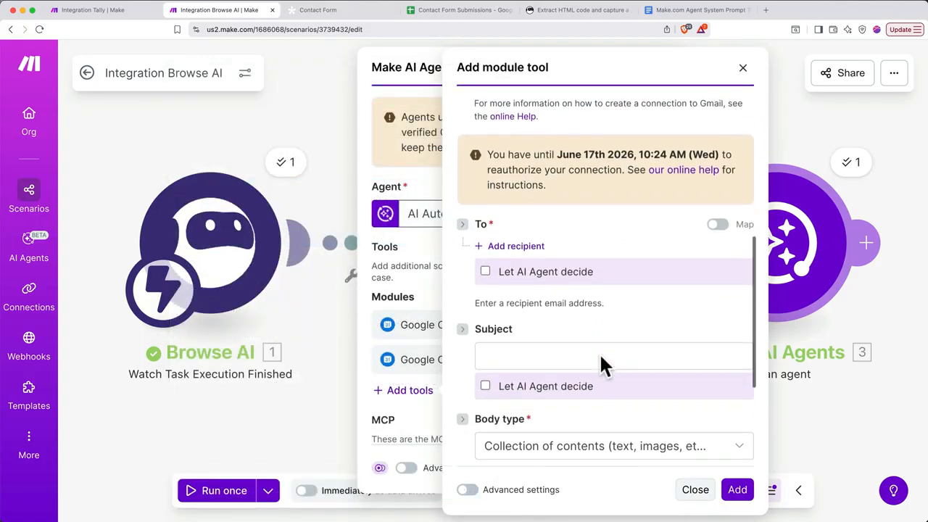
pyautogui.scroll(-3, 599, 352)
pyautogui.click(483, 168)
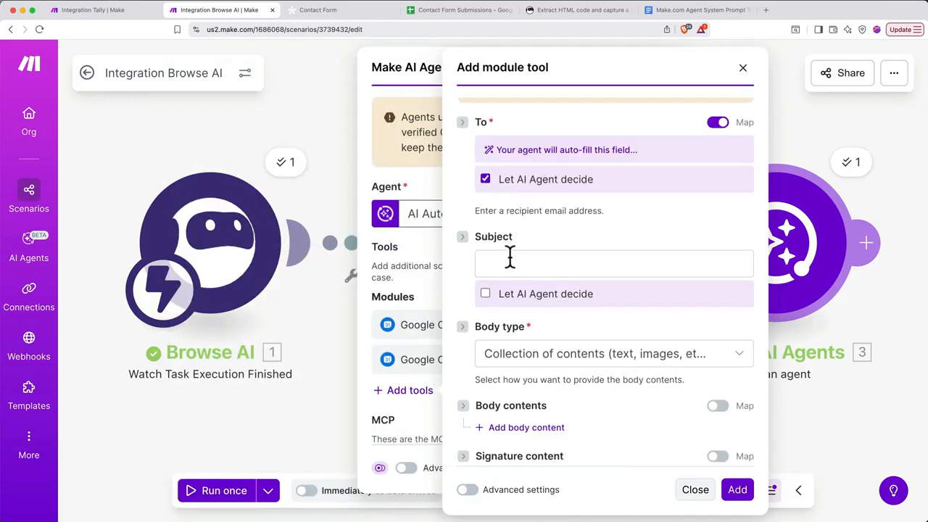
pyautogui.click(484, 293)
pyautogui.scroll(-3, 483, 290)
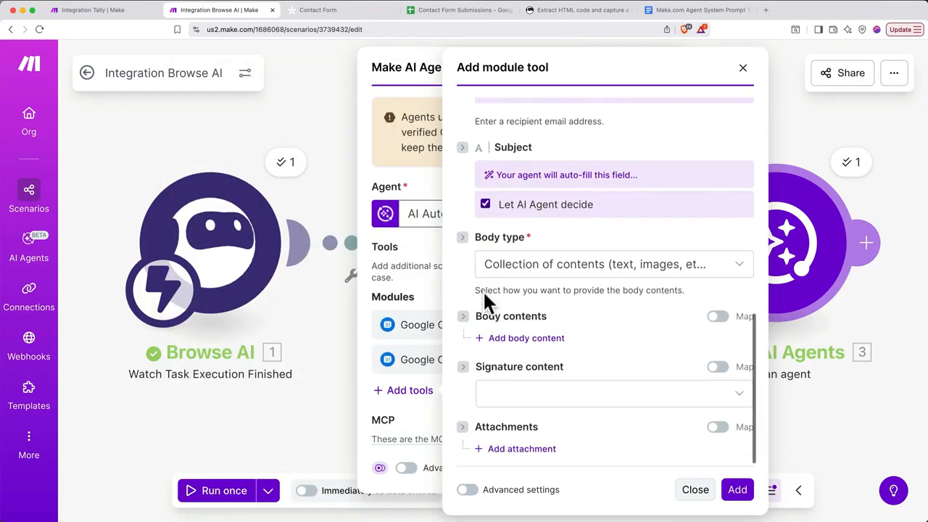
# Set the email's Body type to Raw HTML, let the AI agent decide the Content, and try to add the tool
pyautogui.click(541, 266)
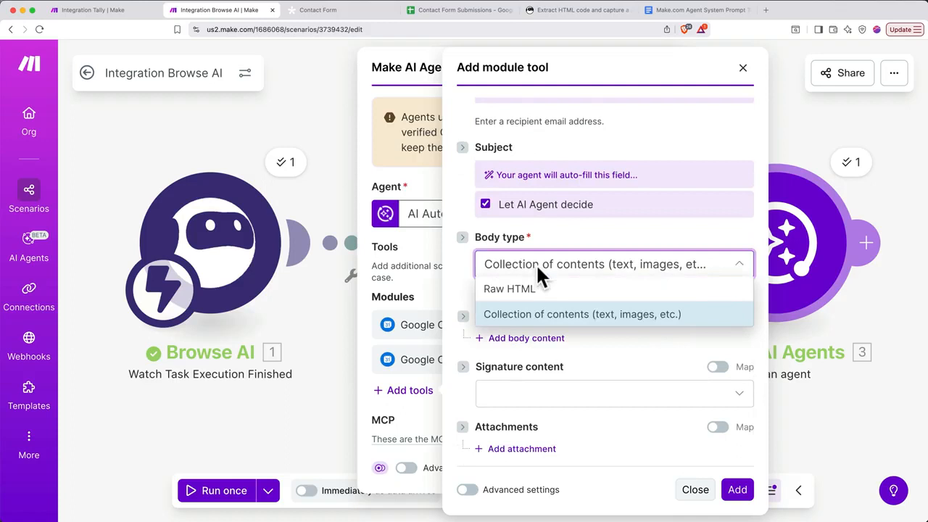
pyautogui.click(522, 288)
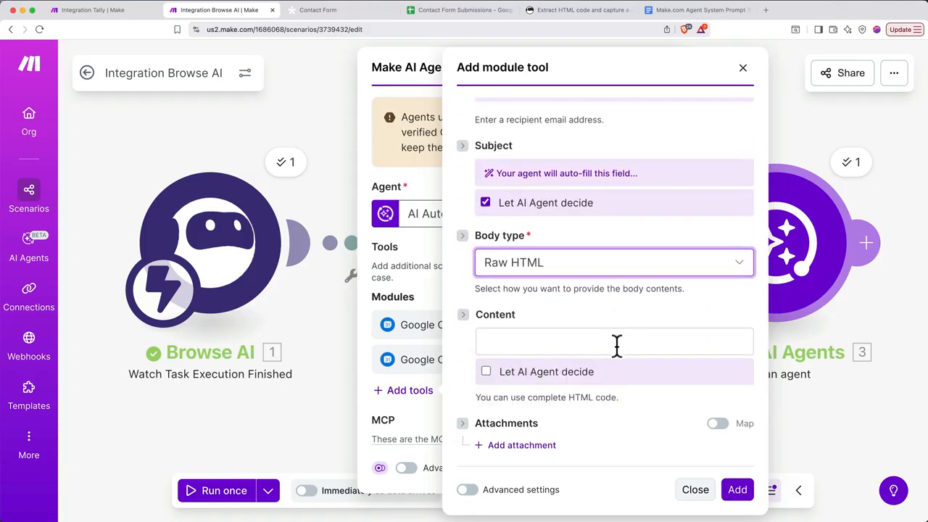
pyautogui.click(485, 372)
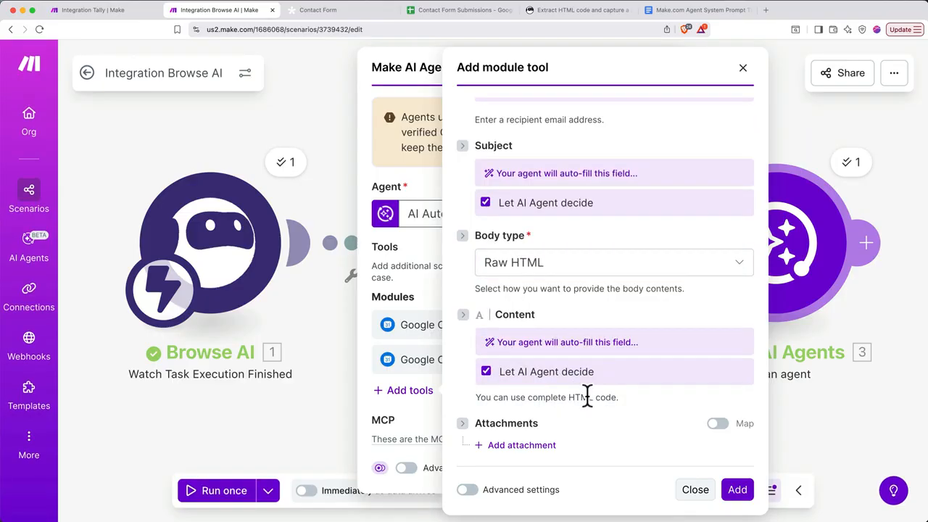
pyautogui.click(738, 491)
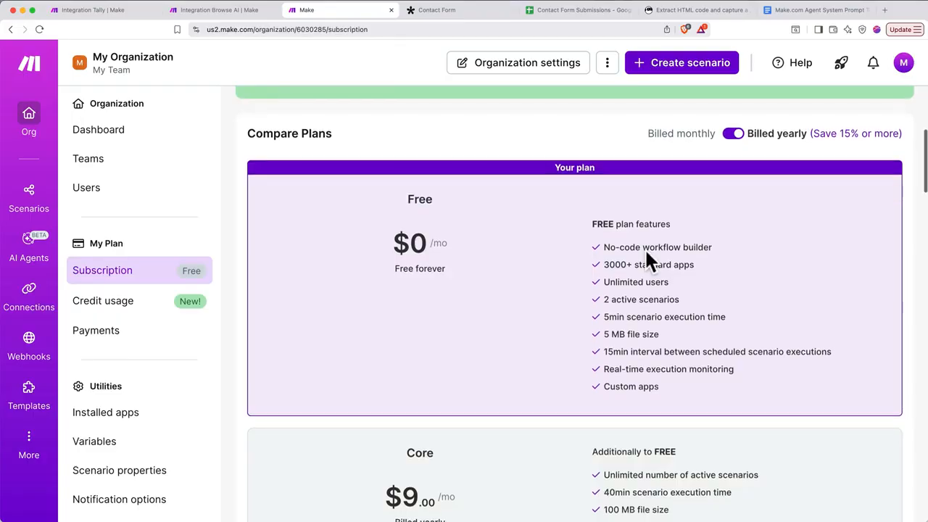
# Compare the subscription plans, buy the yearly Core plan with 10,000 credits/mo, and close the subscription page
pyautogui.scroll(-1, 644, 248)
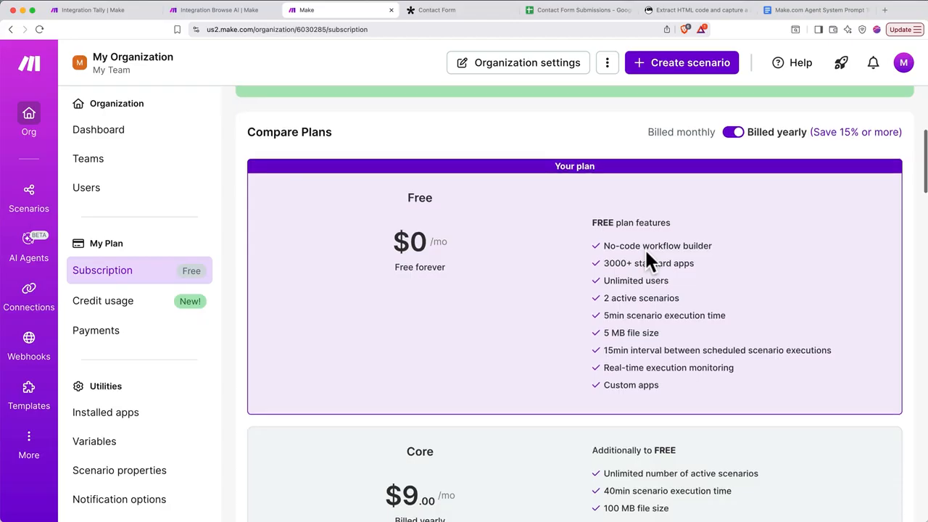
pyautogui.scroll(-1, 644, 248)
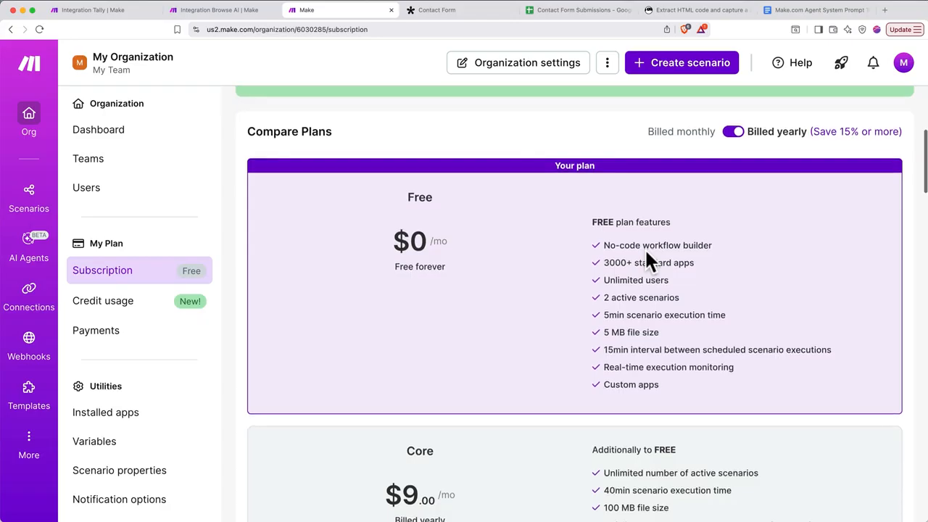
pyautogui.scroll(-5, 644, 248)
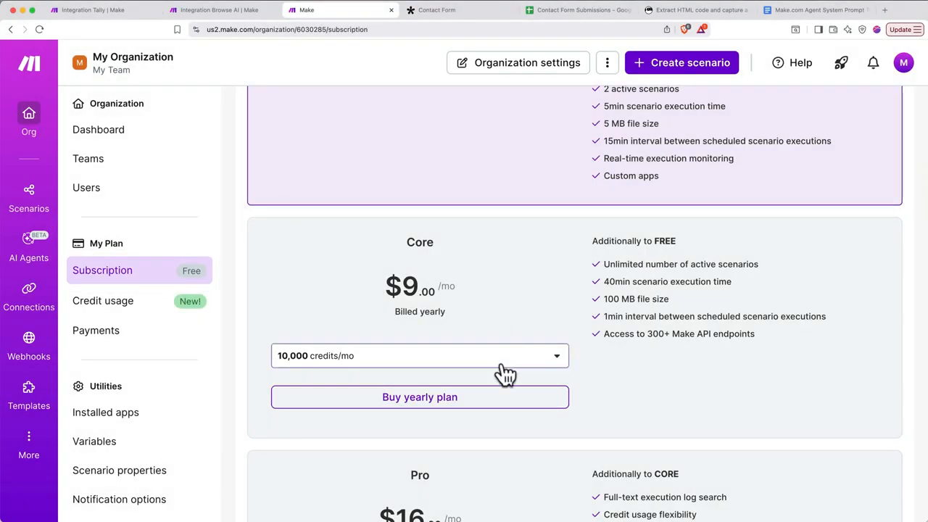
pyautogui.click(503, 398)
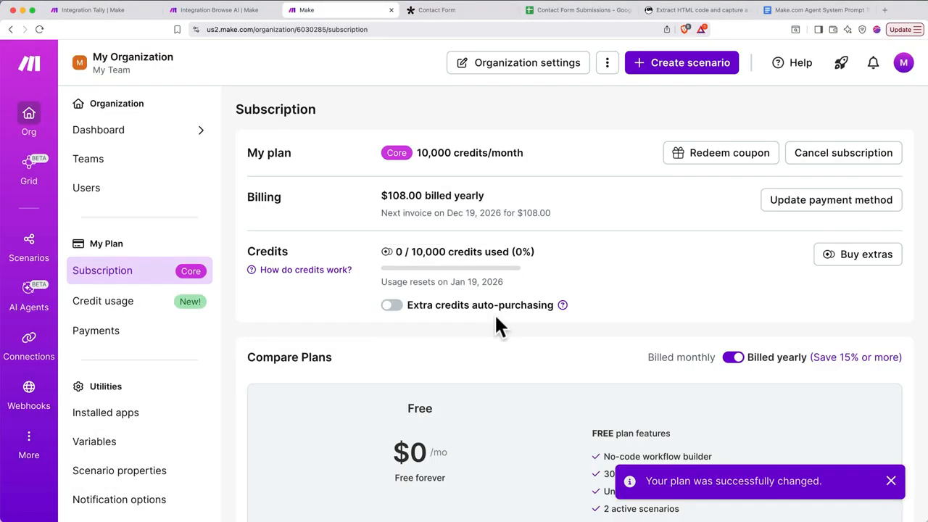
pyautogui.click(392, 10)
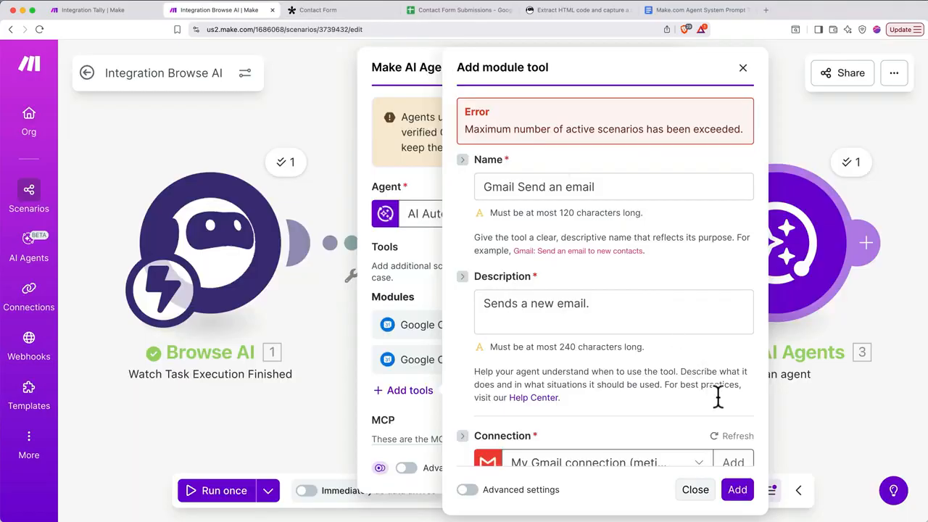
# Add the Gmail Send an email tool to the agent, and save the agent module and the scenario
pyautogui.click(737, 490)
pyautogui.click(649, 470)
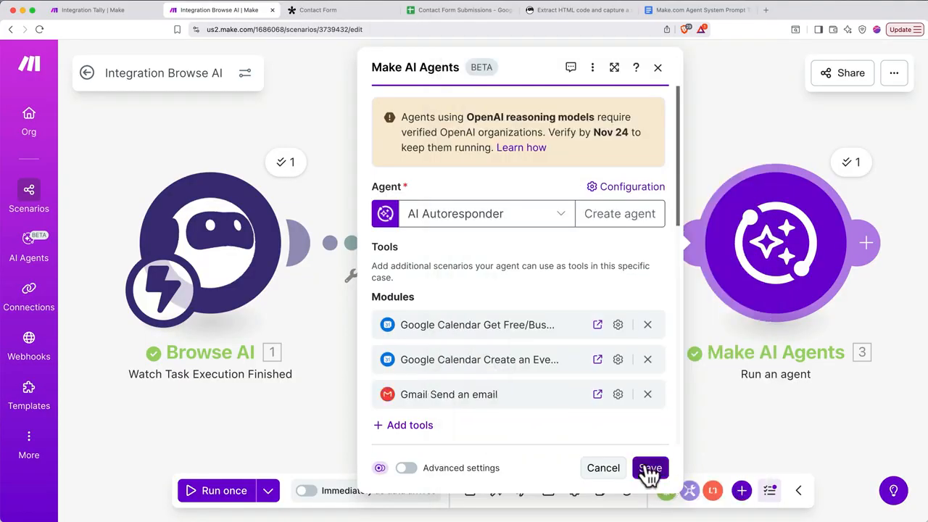
pyautogui.click(471, 492)
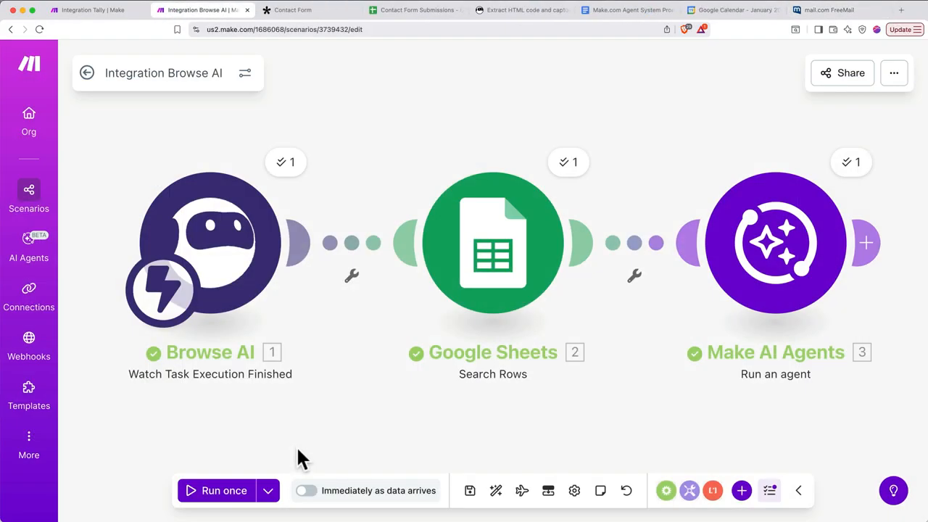
# Run the Integration Browse AI scenario once with existing data from the 12/19/2025 7:47:54 AM run
pyautogui.click(268, 490)
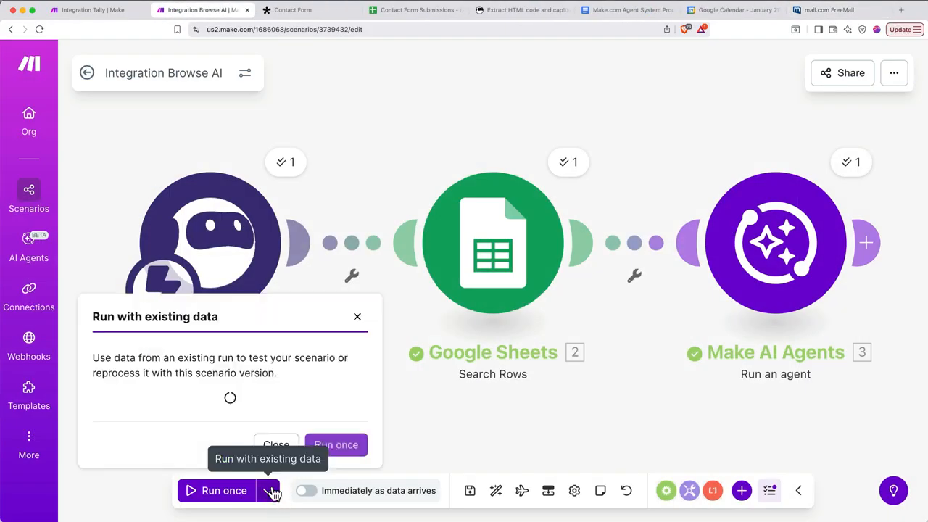
pyautogui.click(296, 383)
pyautogui.click(299, 408)
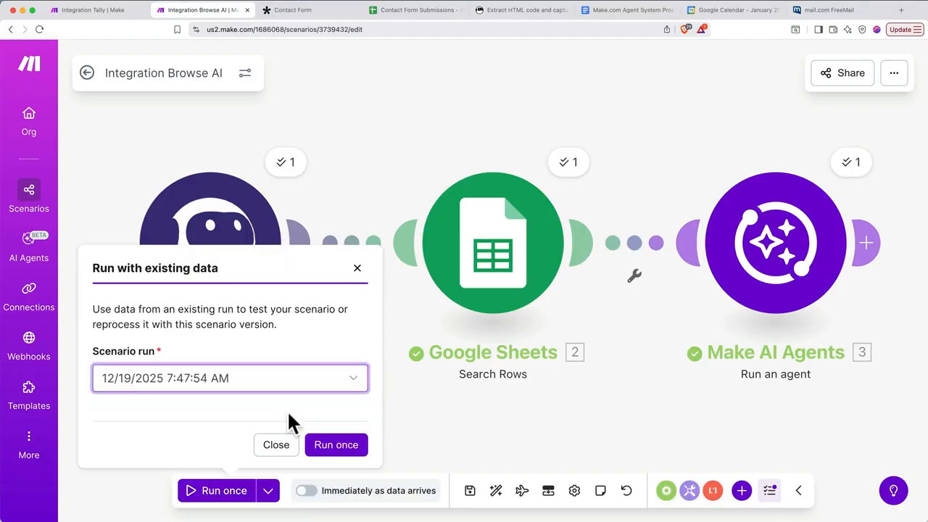
pyautogui.click(335, 444)
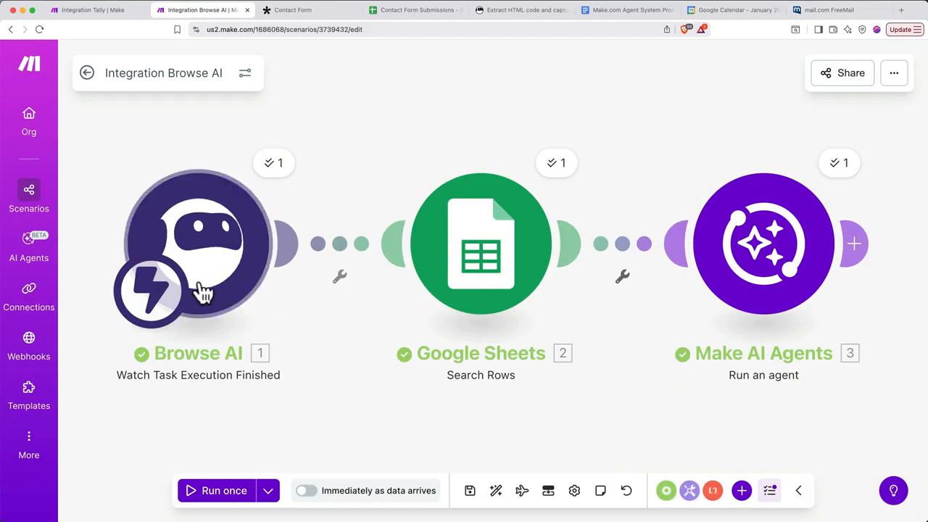
# Activate both the Integration Tally and Integration Browse AI scenarios from the list of all scenarios
pyautogui.click(33, 203)
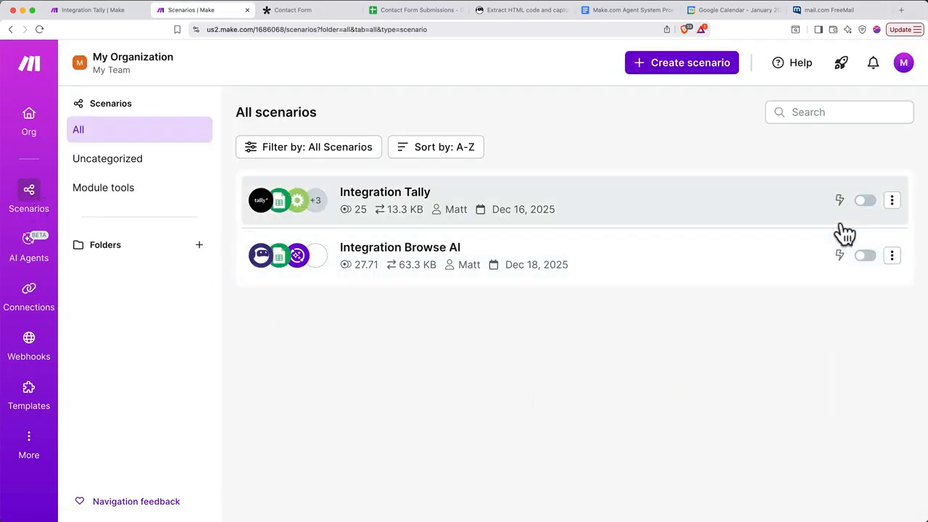
pyautogui.click(865, 200)
pyautogui.click(866, 256)
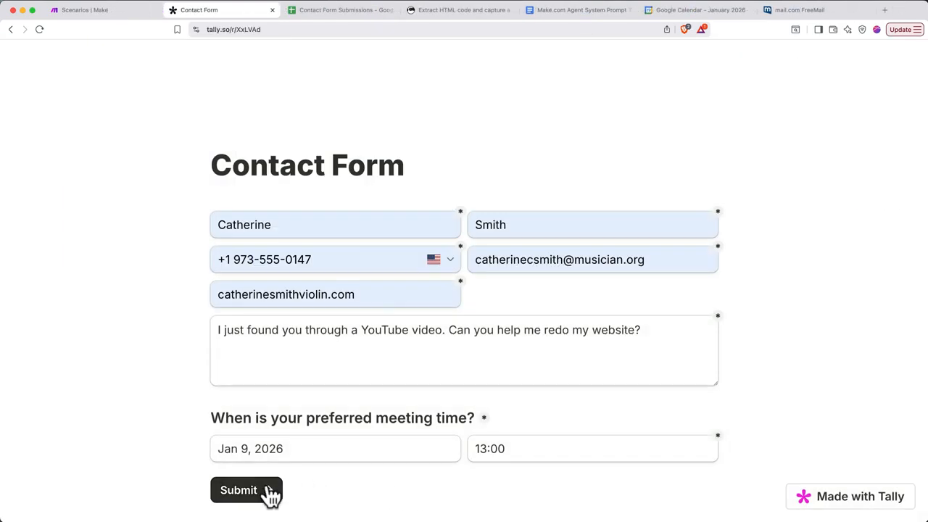
# Submit the completed Contact Form, and check Google Calendar and the mail.com inbox for the booked meeting and the consult e-mail
pyautogui.click(269, 492)
pyautogui.click(682, 13)
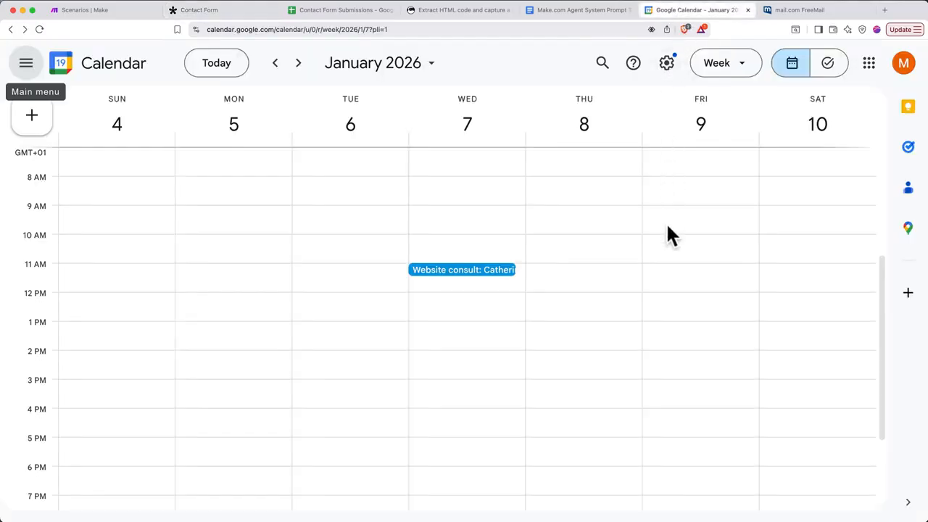
pyautogui.hotkey('ctrl', 'Tab')
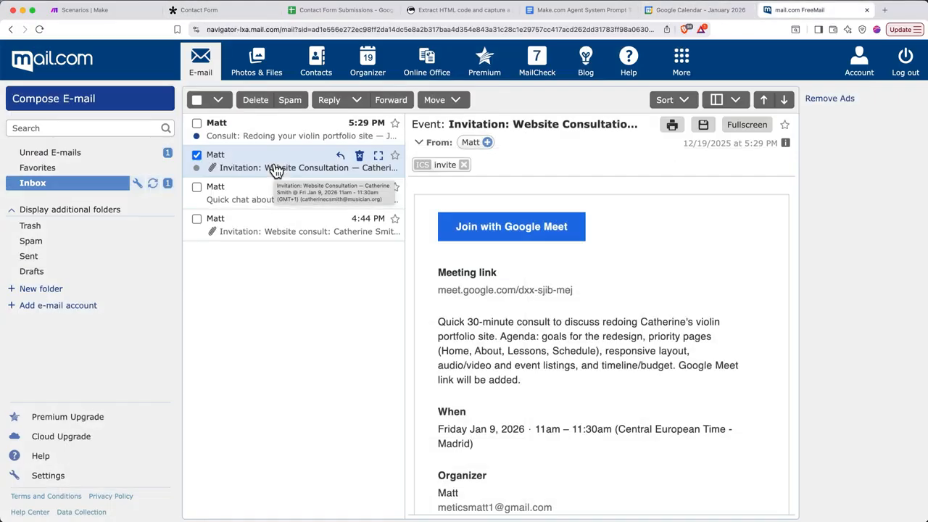
pyautogui.click(283, 138)
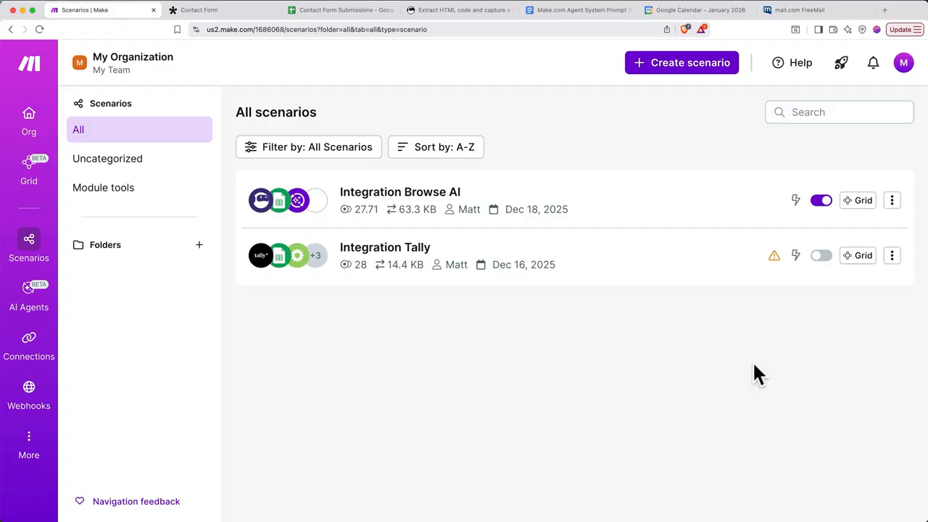
# Open the Integration Tally scenario in Make and examine the details of its failed Dec 19, 2025, 11:11:14 AM run in the history
pyautogui.click(776, 267)
pyautogui.scroll(-3, 774, 259)
pyautogui.scroll(-3, 775, 258)
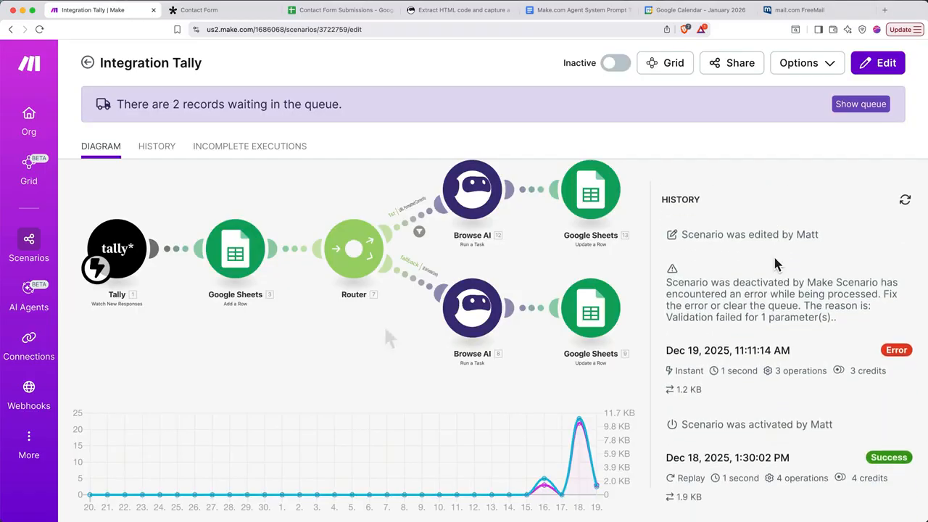
pyautogui.click(164, 147)
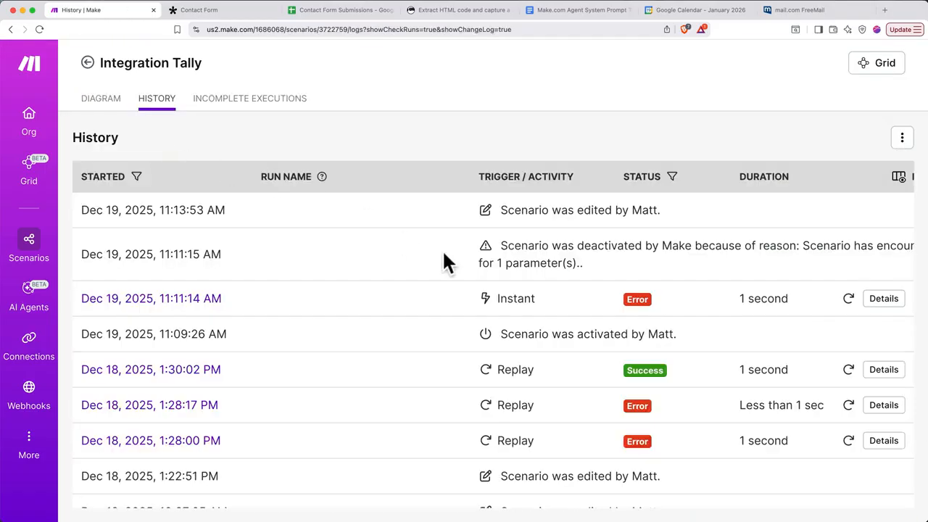
pyautogui.hscroll(10, 548, 262)
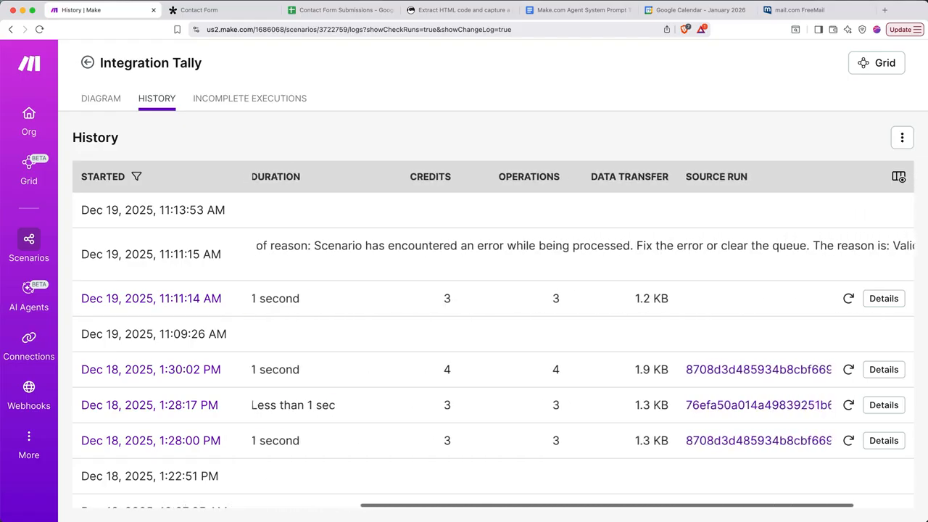
pyautogui.click(886, 298)
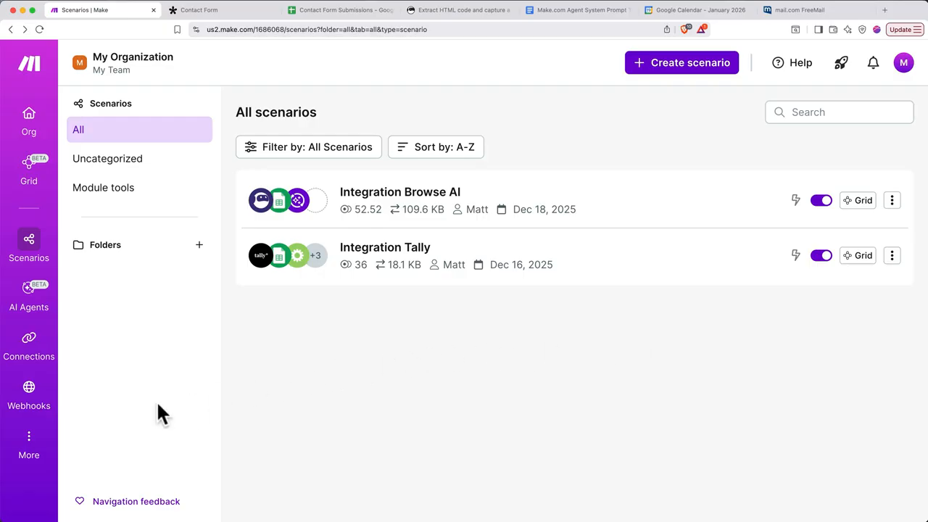
# Filter the public templates by the Tally and Slack apps, and start the guided setup of "Send Slack notifications for new Tally responses"
pyautogui.click(29, 444)
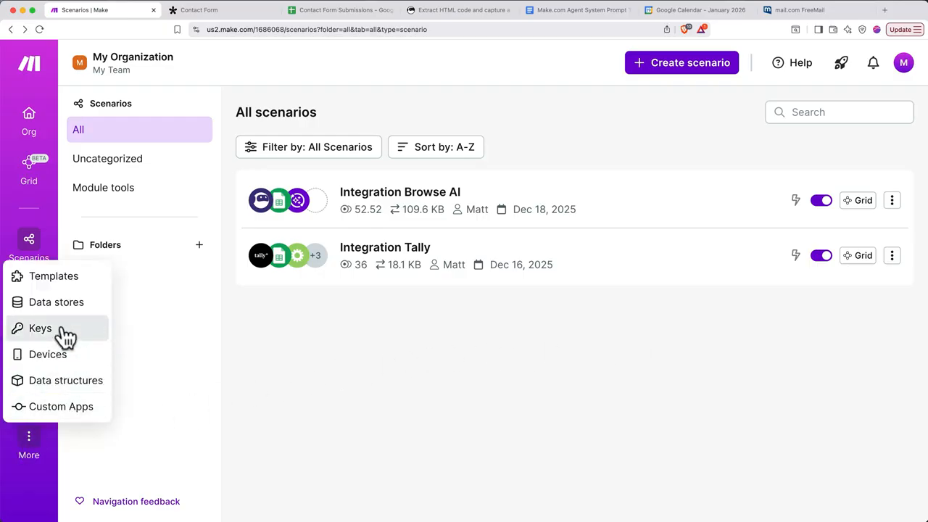
pyautogui.click(54, 278)
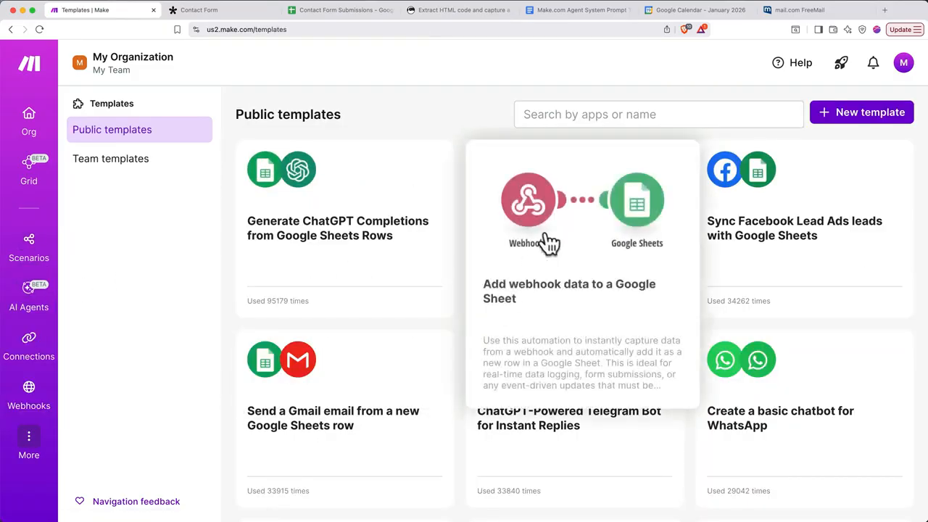
pyautogui.click(586, 116)
pyautogui.write('tally')
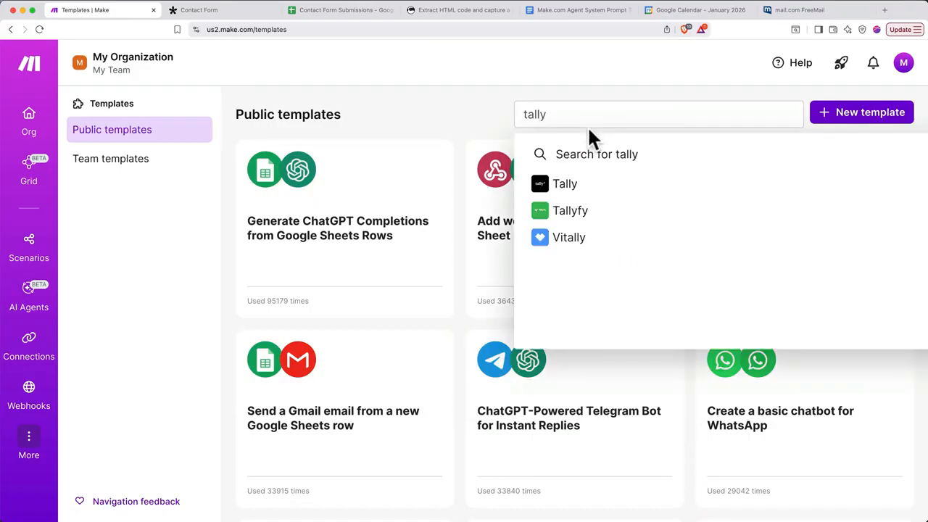
pyautogui.click(575, 186)
pyautogui.write('slack')
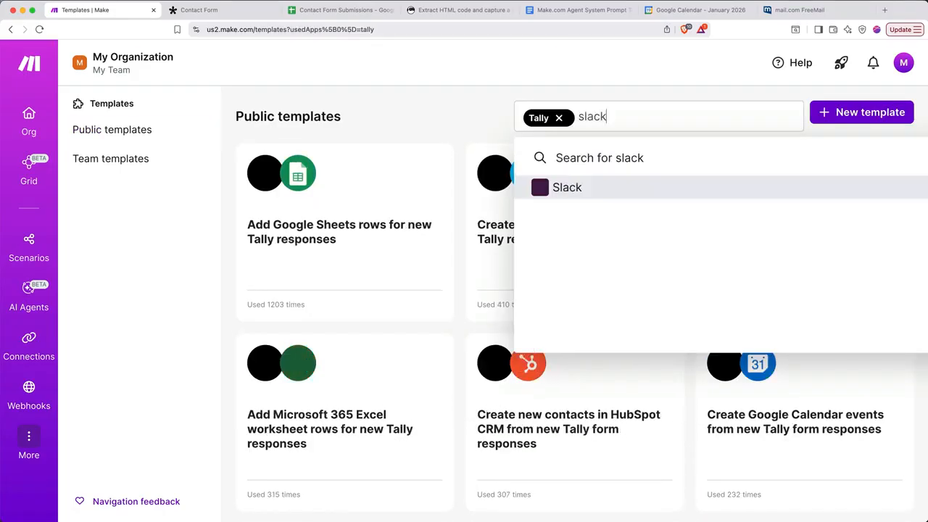
pyautogui.click(584, 187)
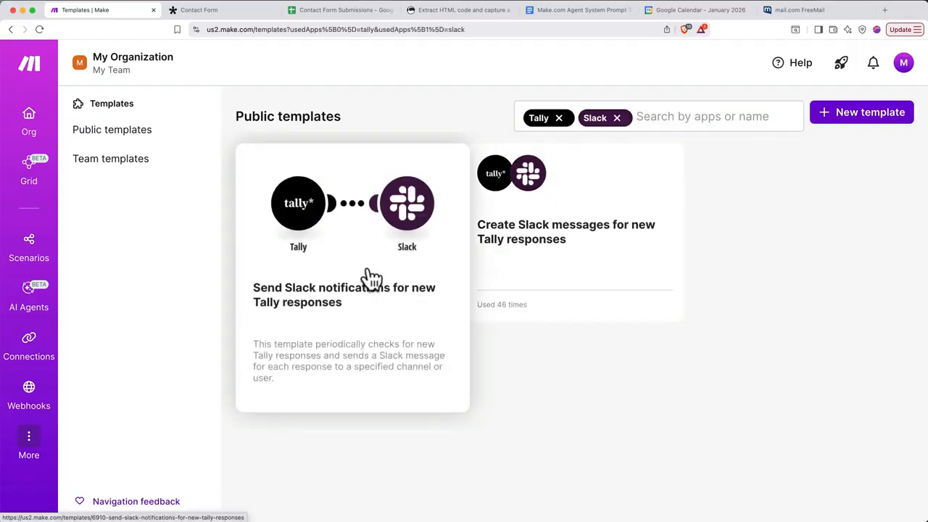
pyautogui.click(369, 274)
pyautogui.click(259, 453)
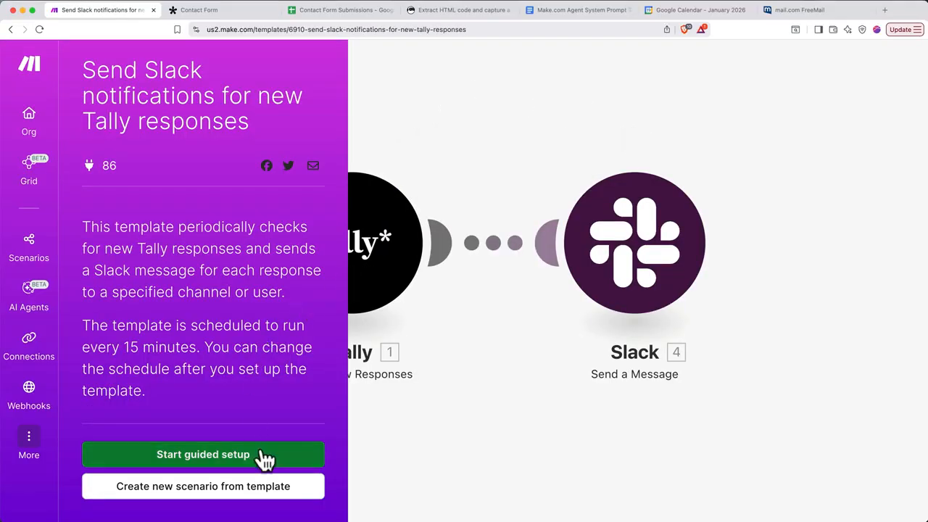